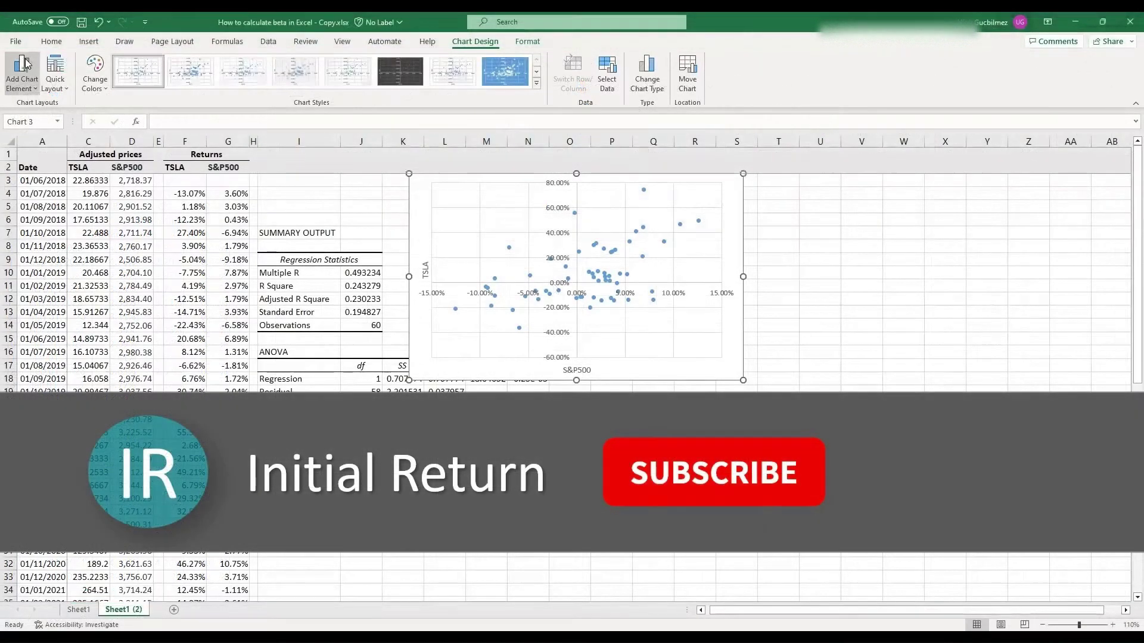
Step: Review the existing AMZN, S&P500 and TBILL return columns
click(25, 63)
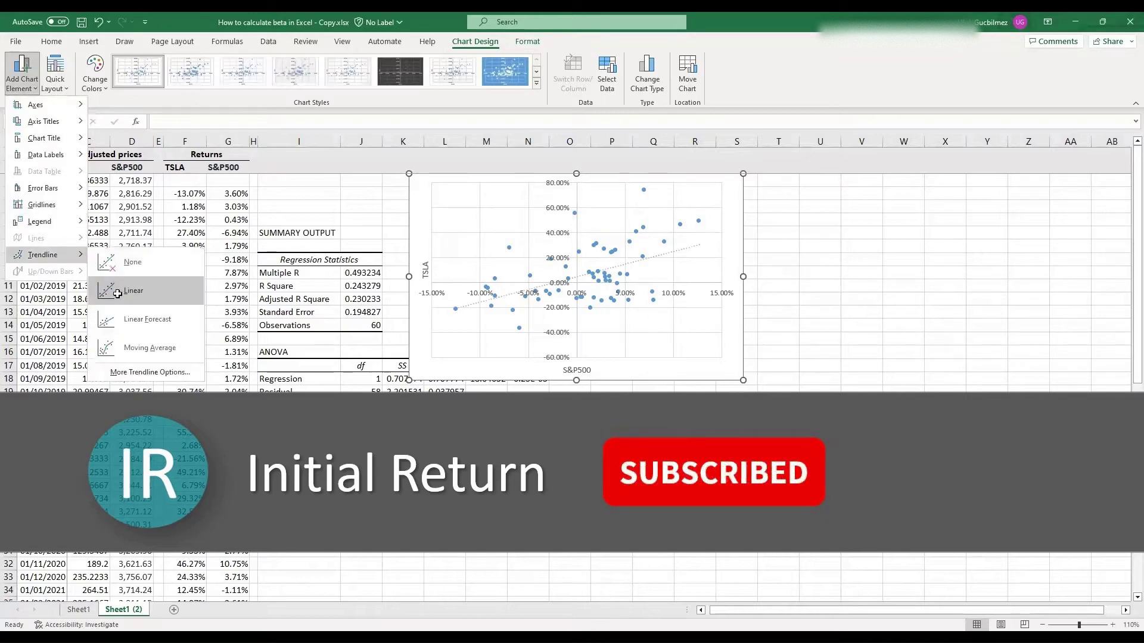
click(117, 293)
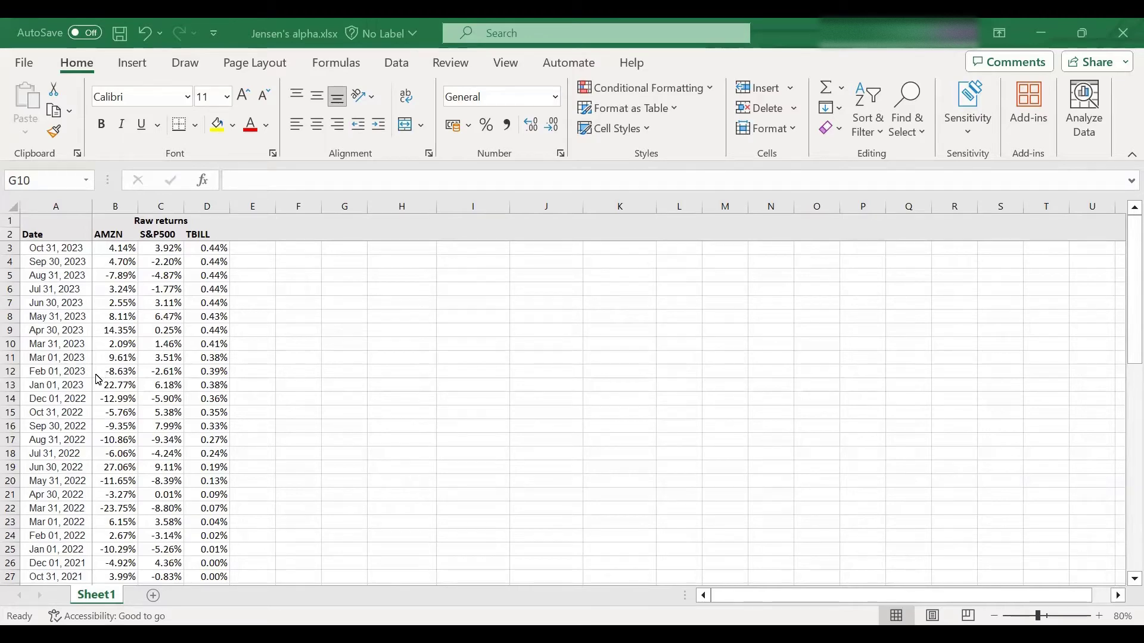
scroll(103, 372, down, 3)
scroll(205, 405, down, 5)
scroll(207, 406, down, 5)
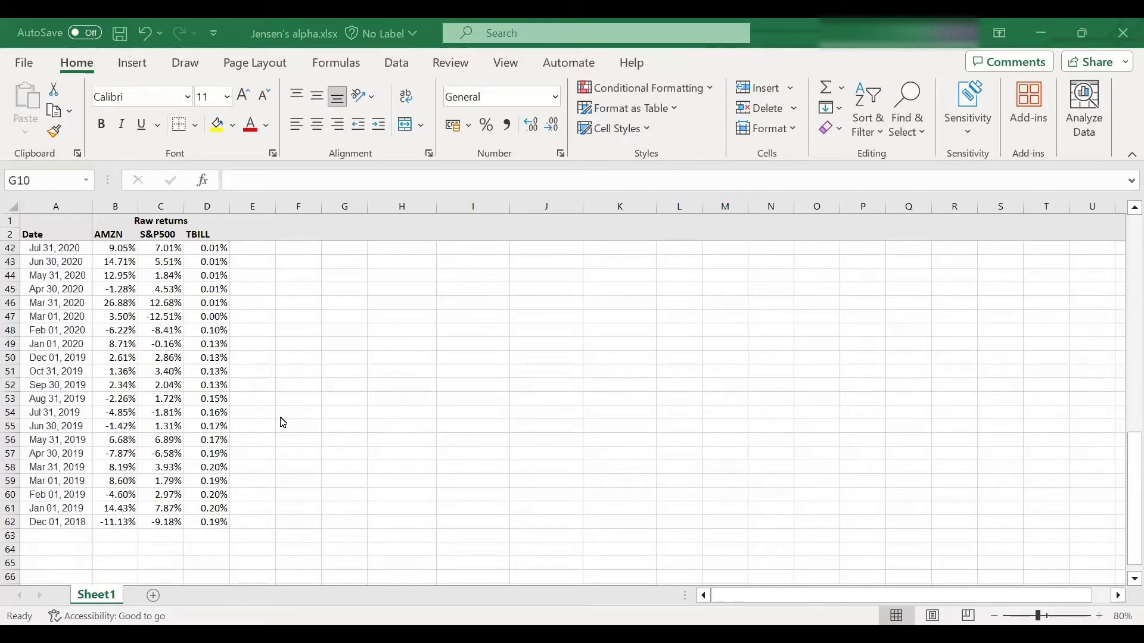
scroll(284, 423, up, 11)
scroll(283, 422, up, 2)
scroll(284, 423, down, 12)
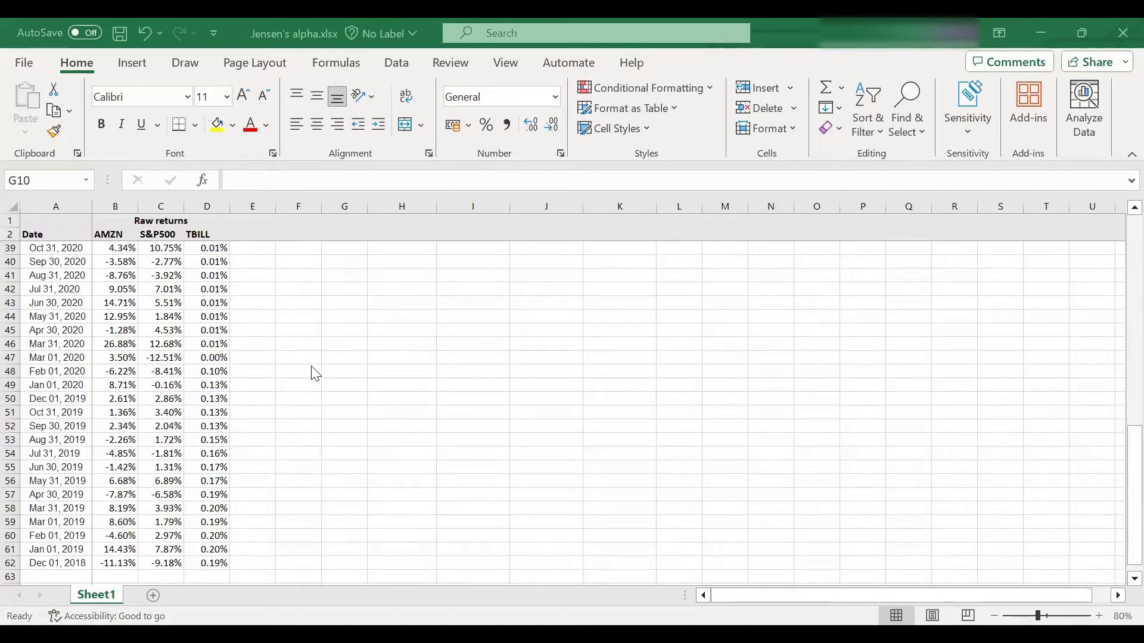
scroll(316, 374, up, 5)
scroll(316, 374, up, 7)
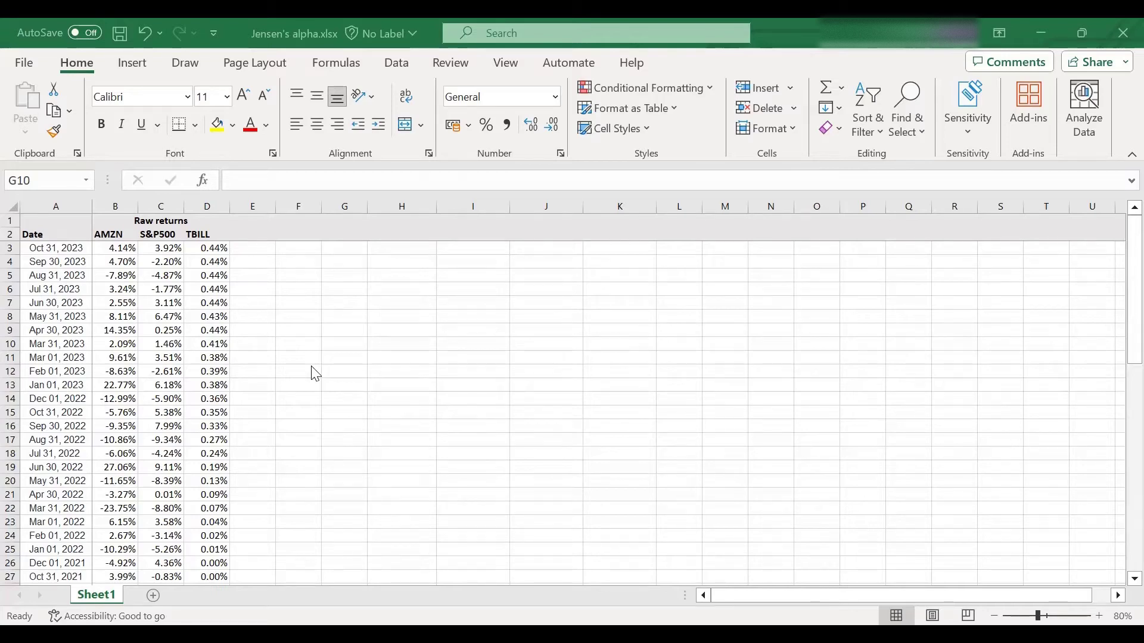
click(107, 234)
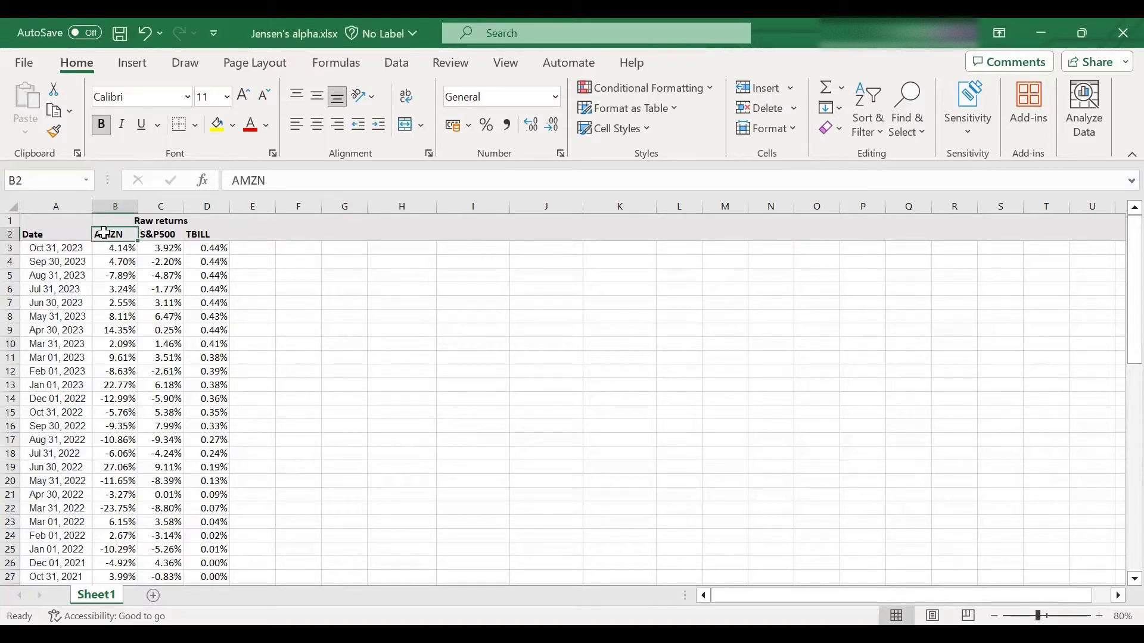
click(160, 202)
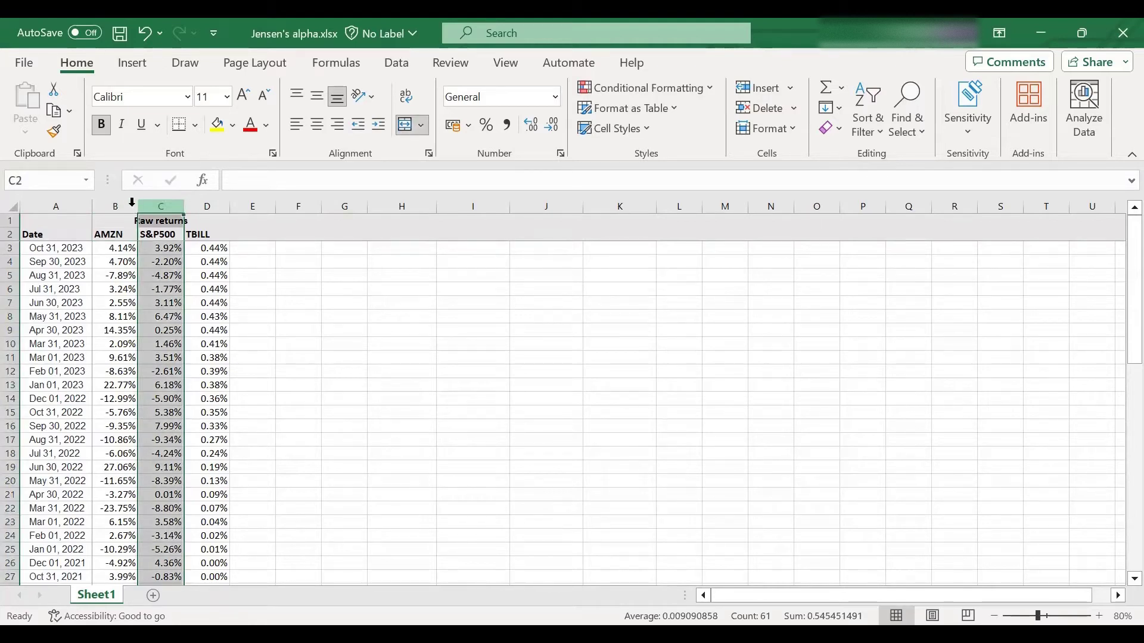
click(113, 202)
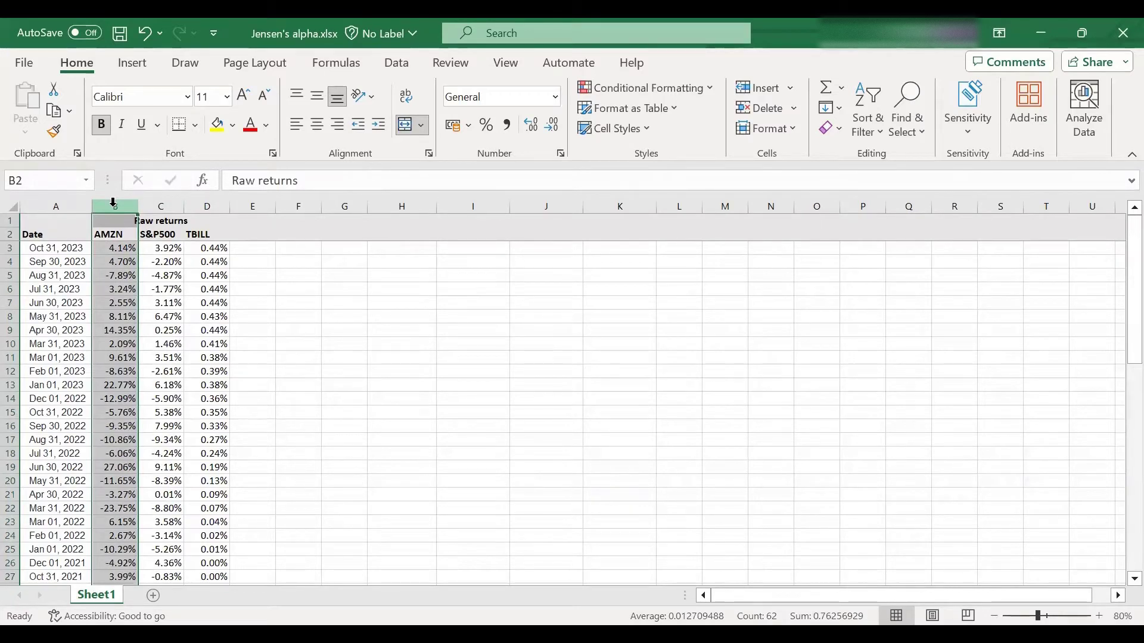
click(215, 203)
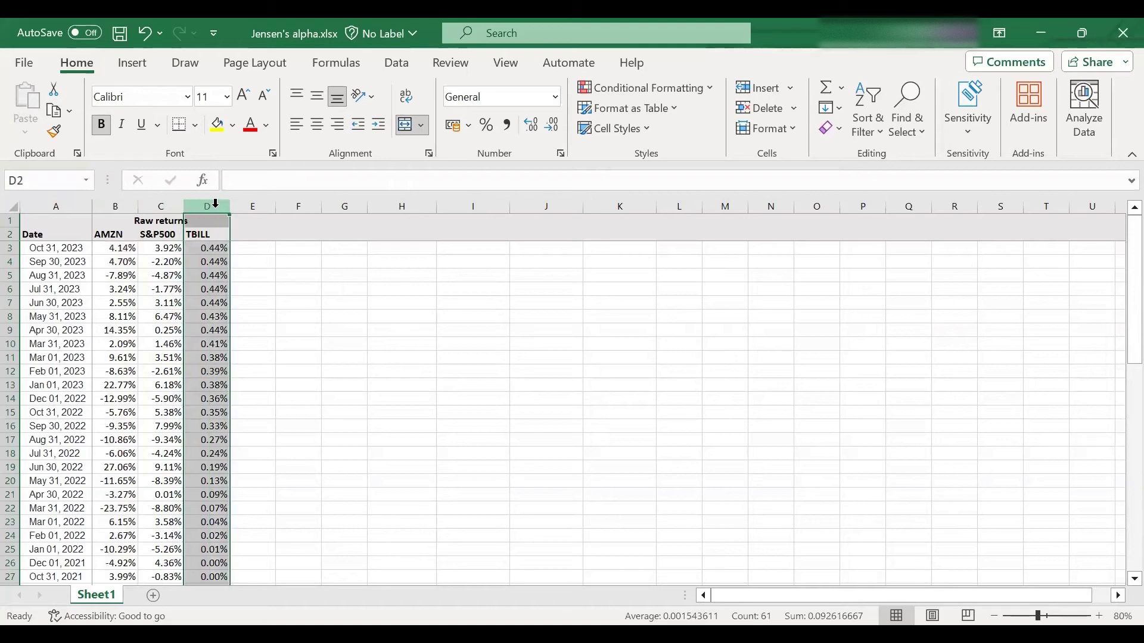
Step: Enter the 'Excess returns' heading in E1, with AMZN in E2 and S&P500 in F2
click(261, 236)
click(243, 221)
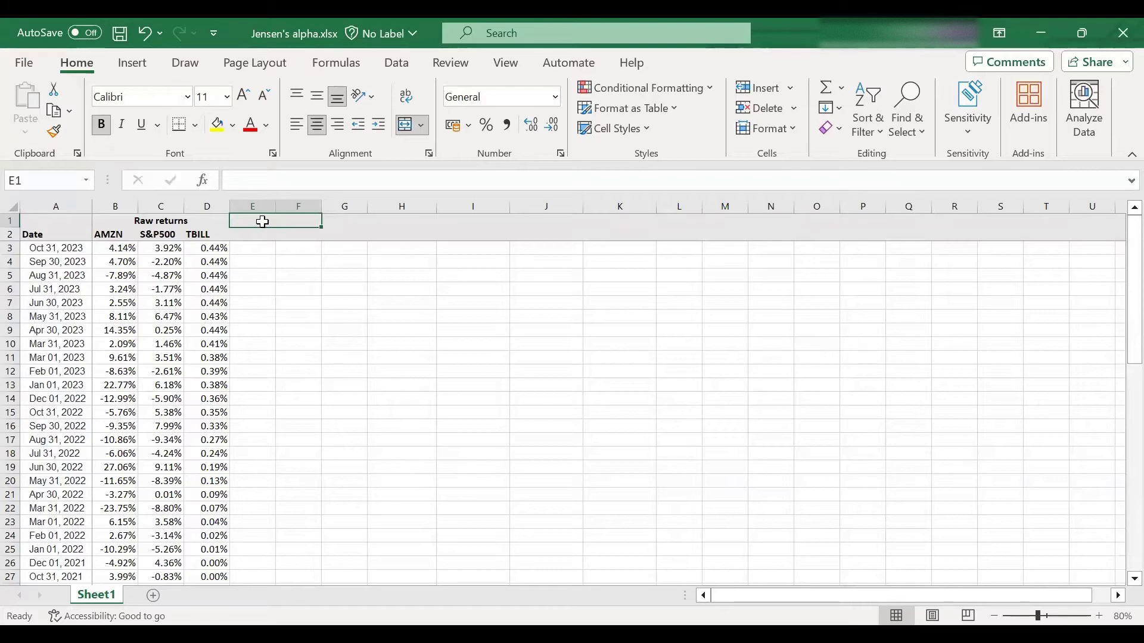
text(Excess)
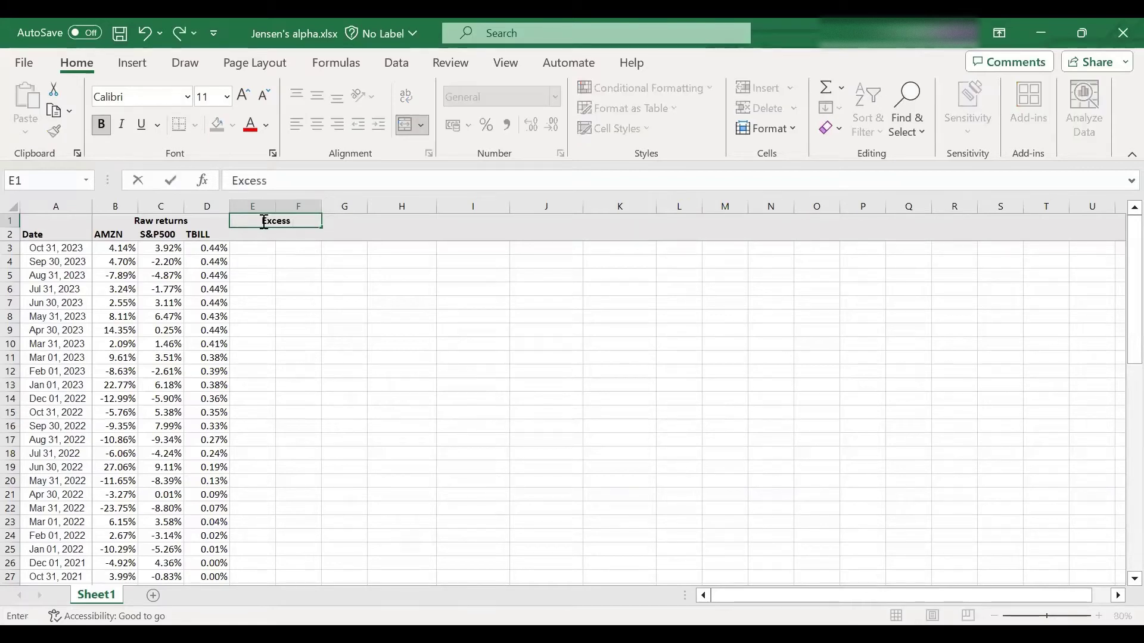
text( returns)
key(Return)
text(AMZN)
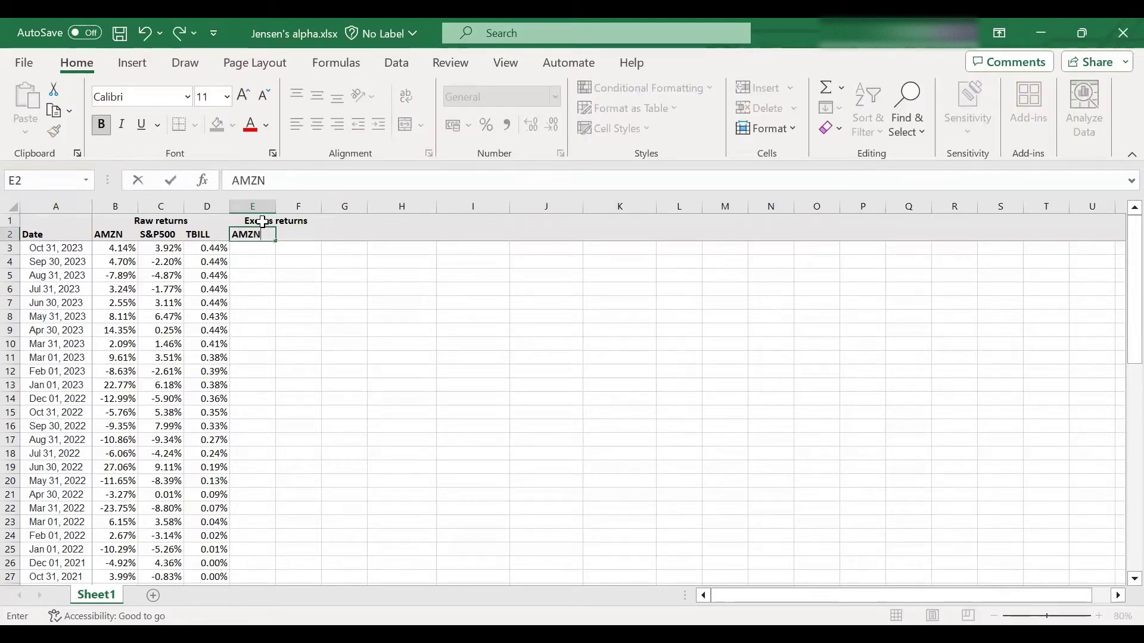
key(Tab)
text(S)
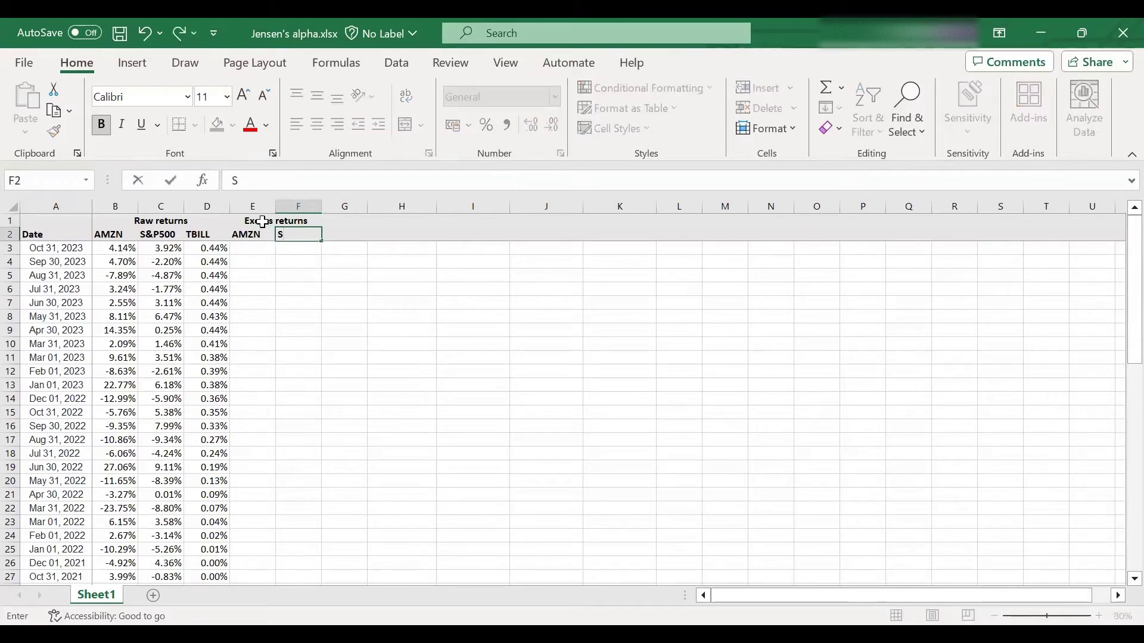
text(&P)
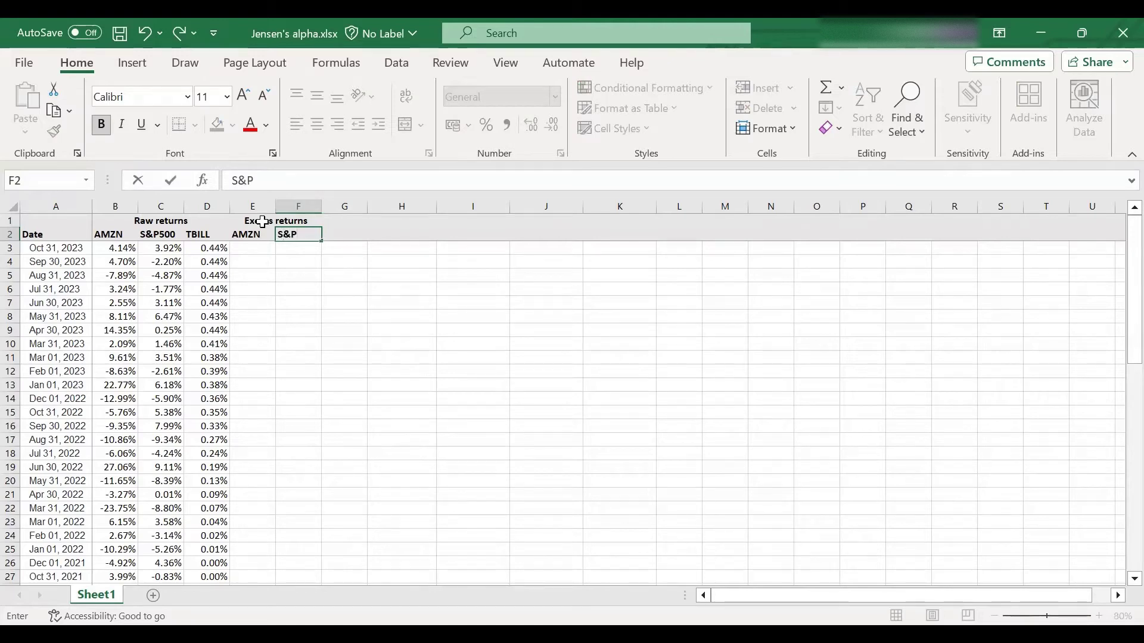
text(500)
key(Return)
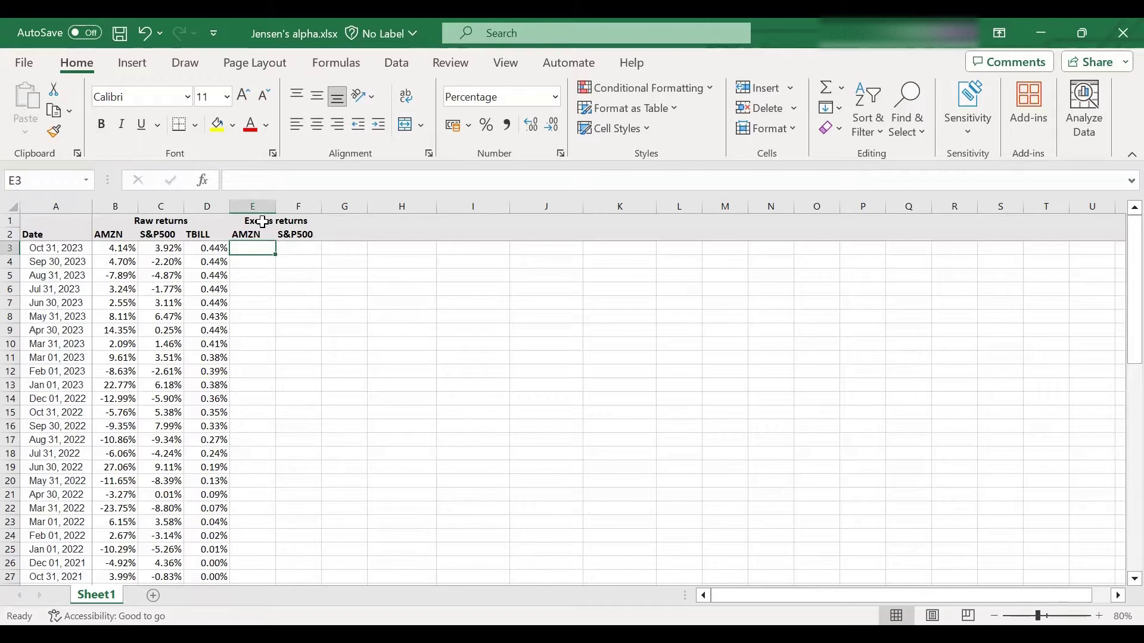
Step: Enter =B3-D3 in E3 and fill it down to row 62, starting at 3.70%
text(=)
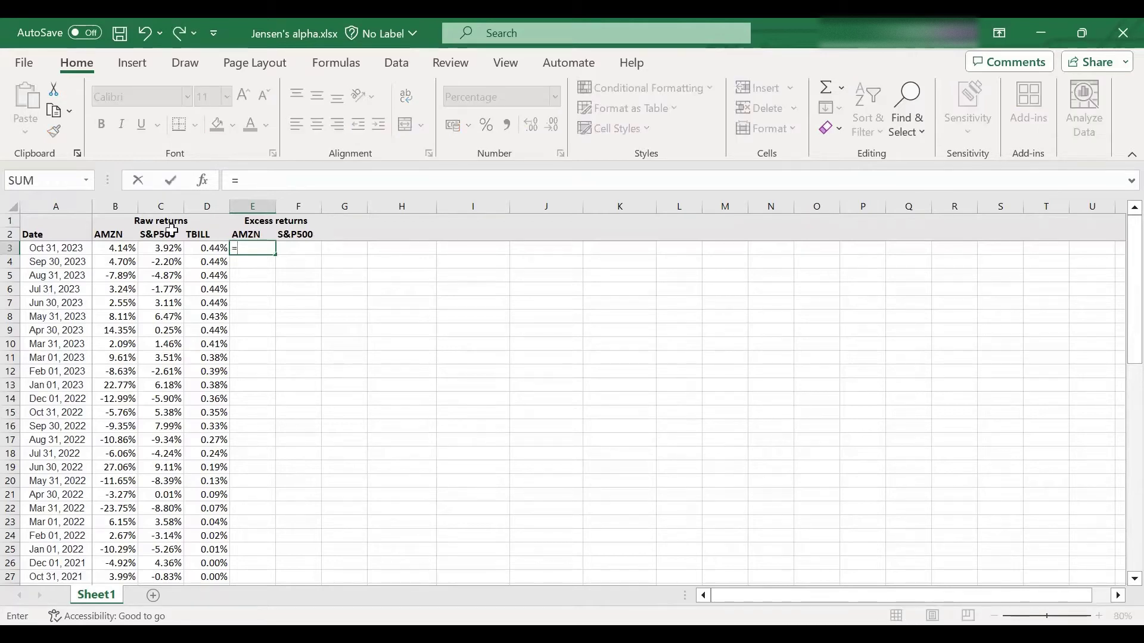
click(109, 246)
text(-)
click(205, 247)
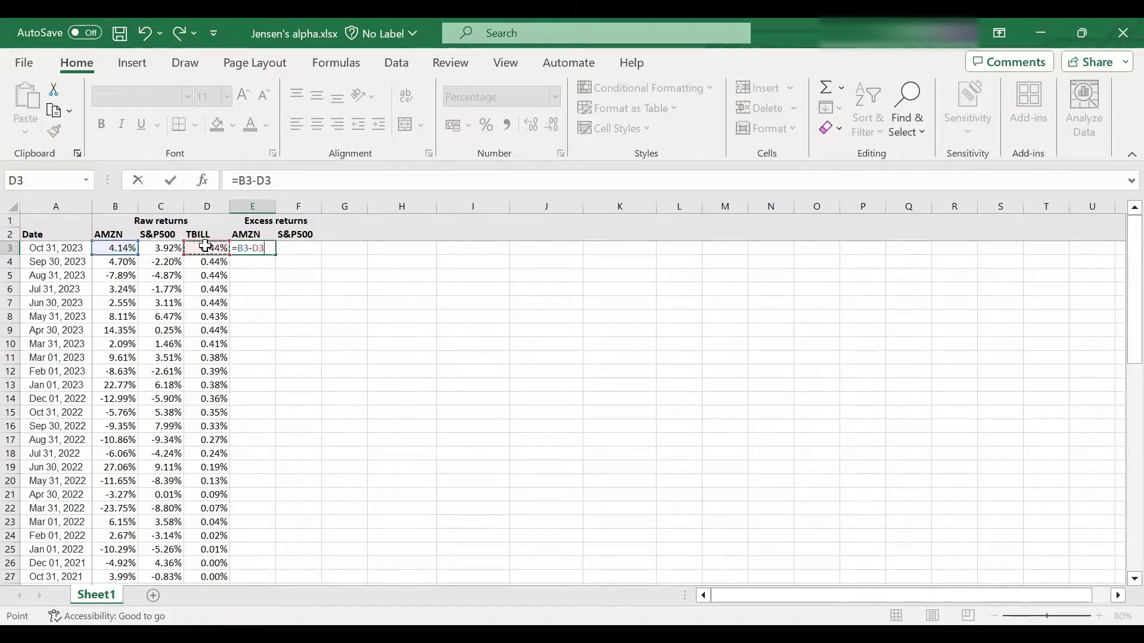
key(Return)
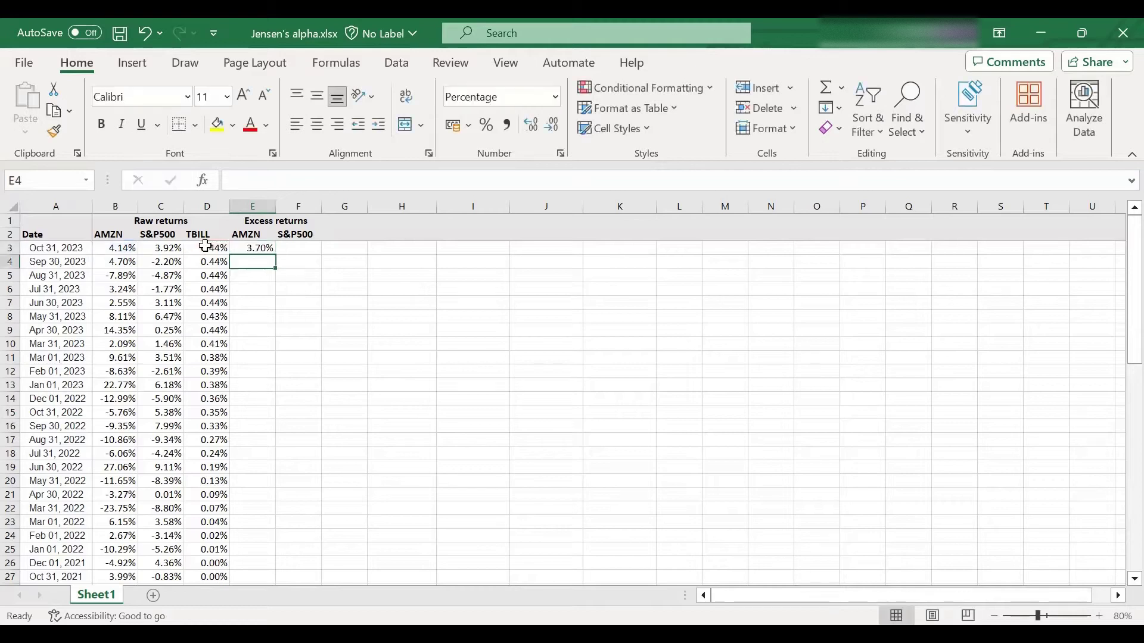
click(242, 246)
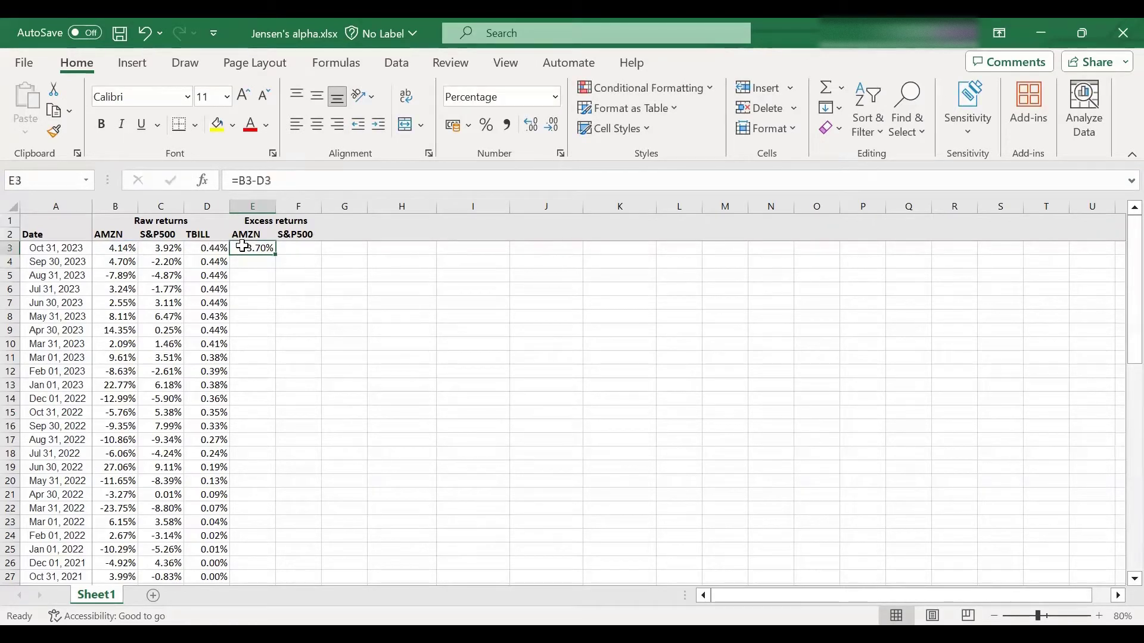
double_click(274, 255)
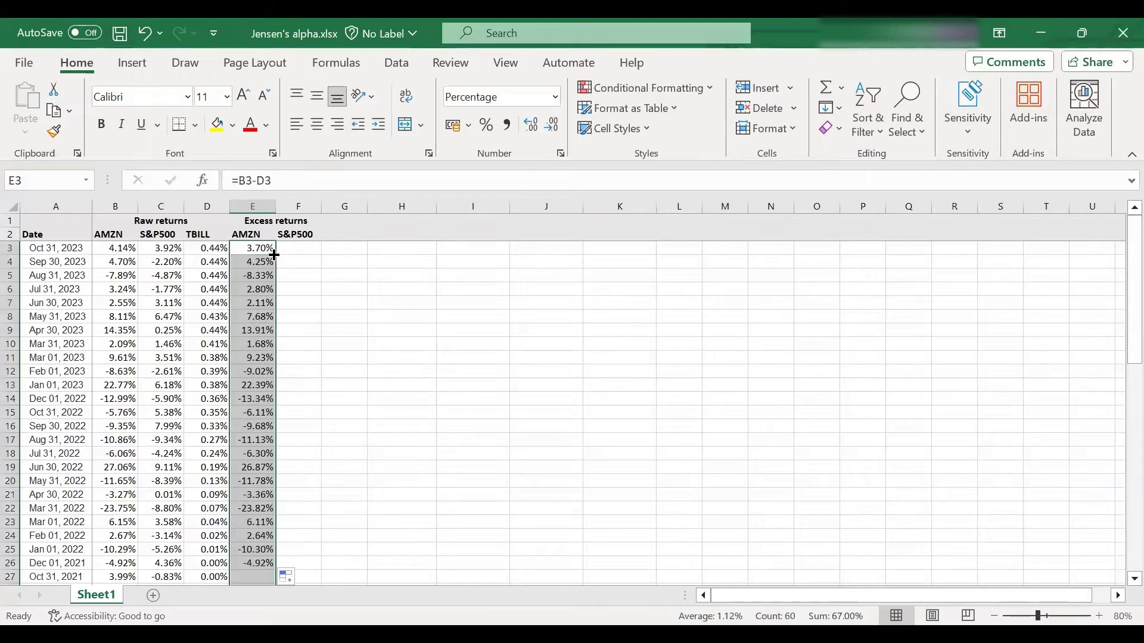
scroll(309, 324, down, 7)
scroll(309, 324, down, 5)
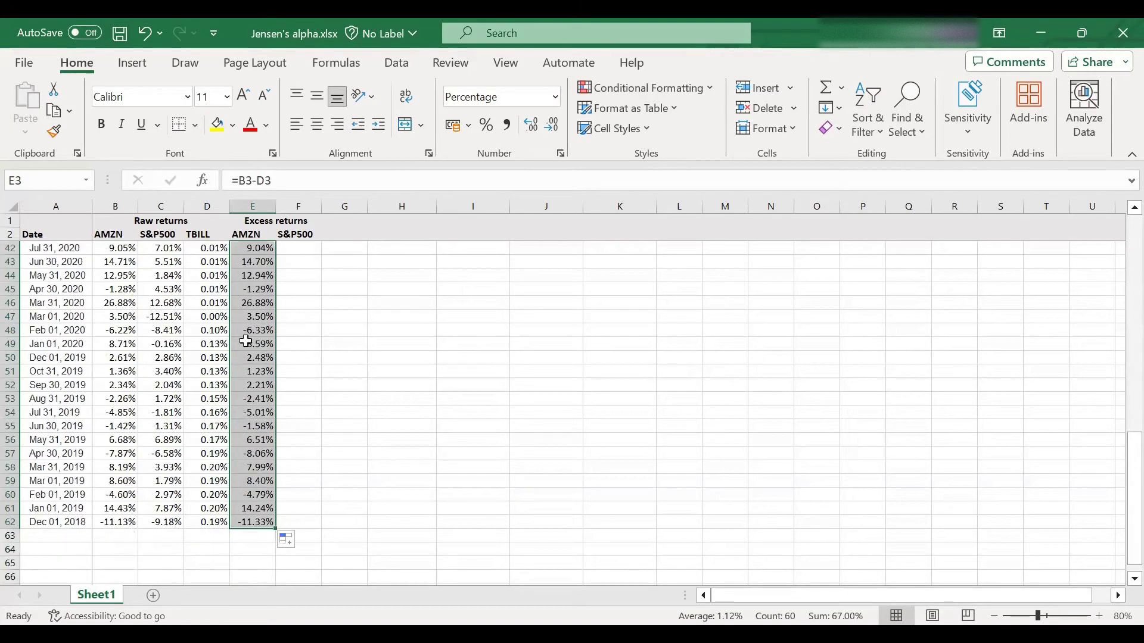
scroll(263, 353, up, 12)
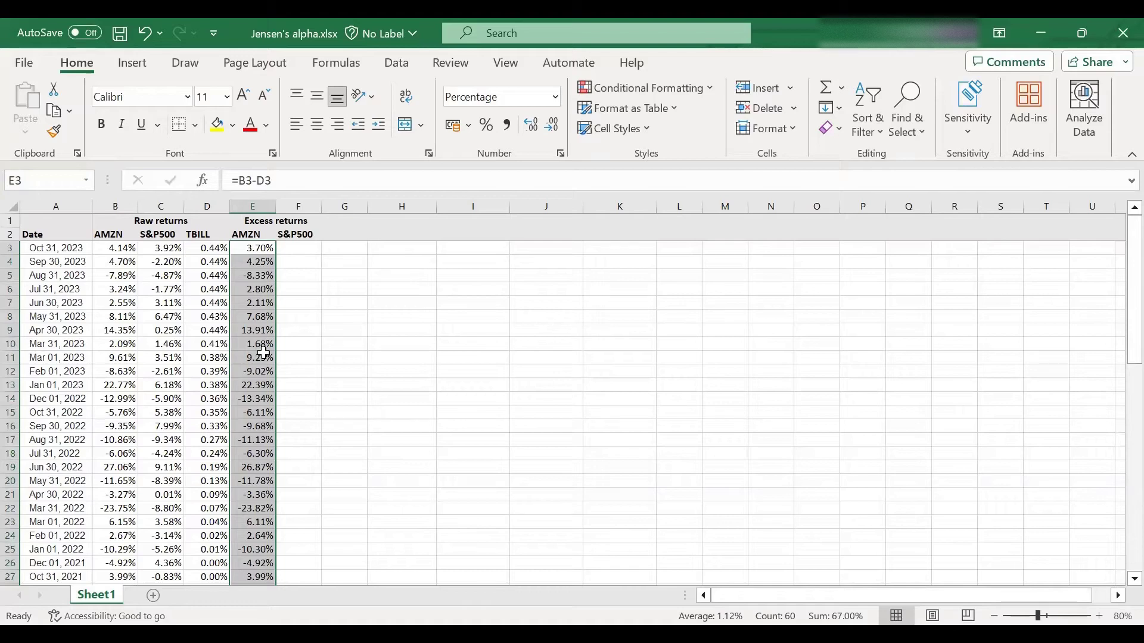
Step: Copy the formula into F3, change it to =C3-D3, and fill it down 60 rows
click(254, 250)
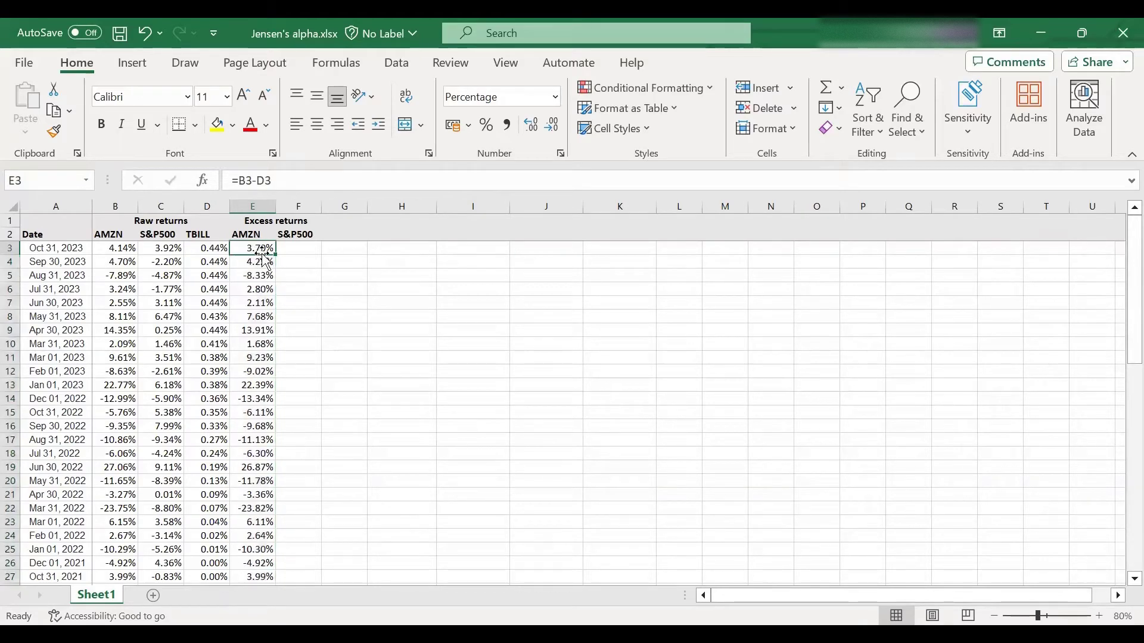
drag(276, 255, 303, 250)
click(301, 249)
click(308, 179)
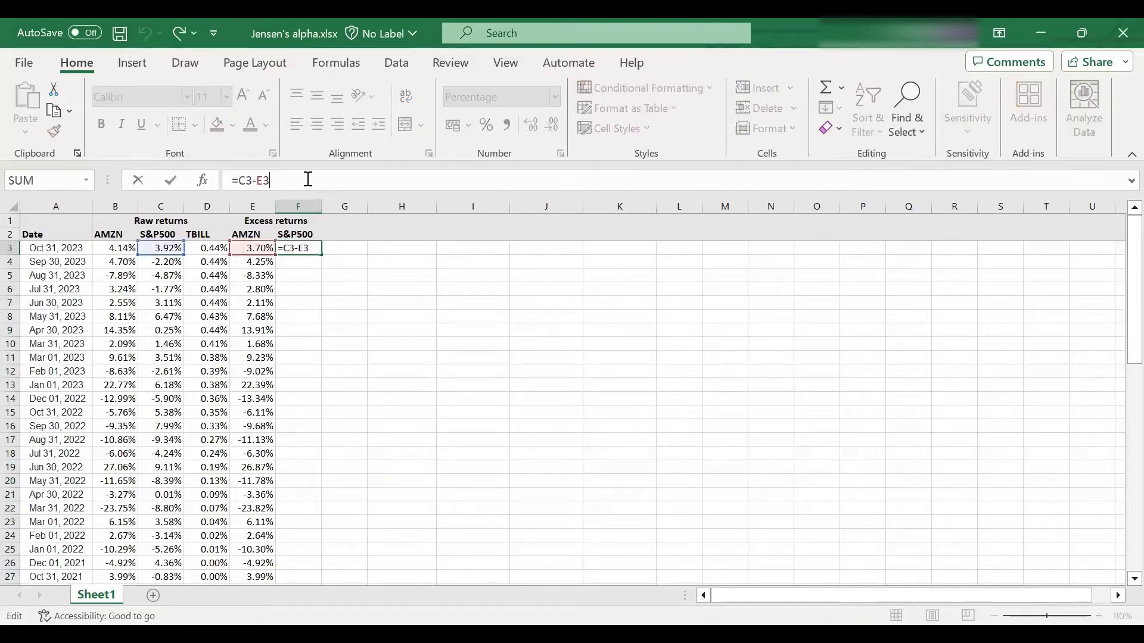
key(BackSpace)
key(BackSpace)
click(213, 253)
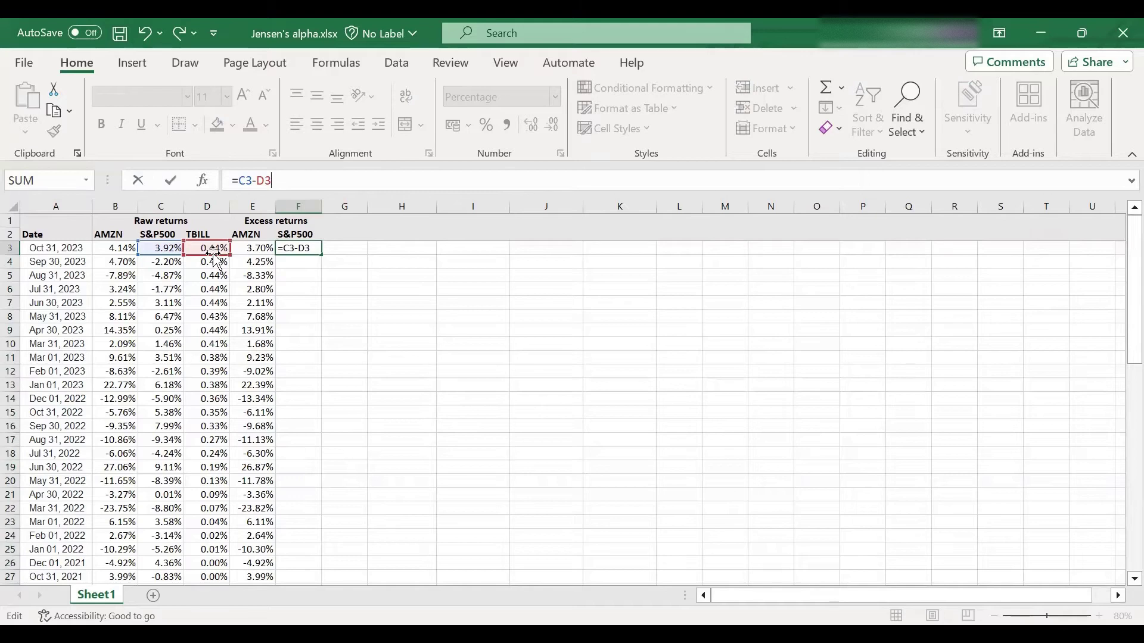
key(Return)
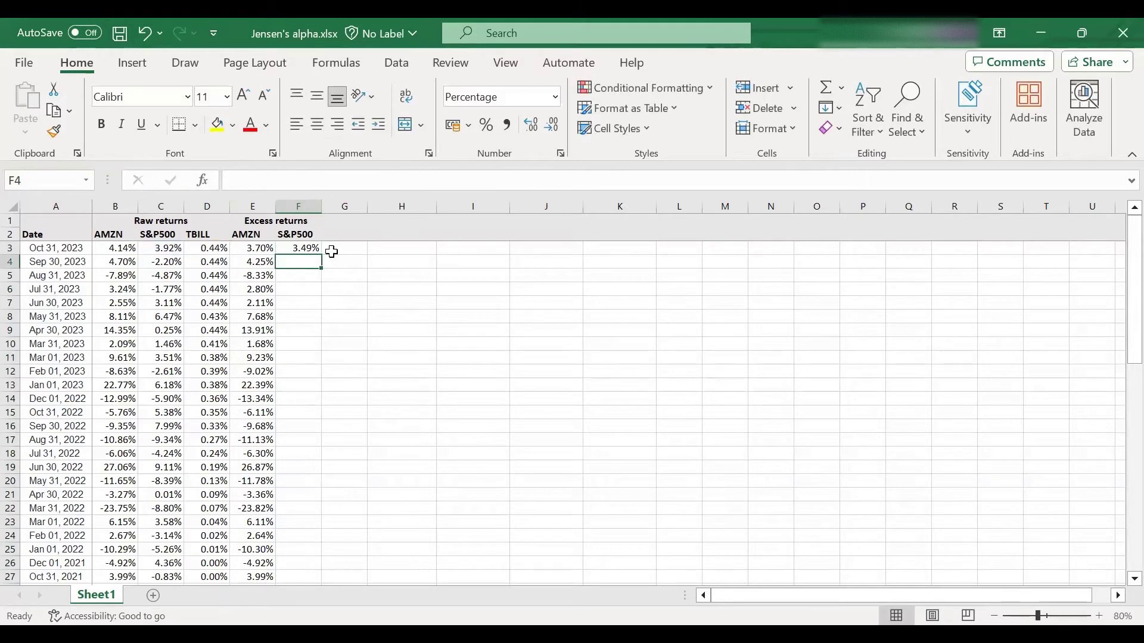
click(302, 246)
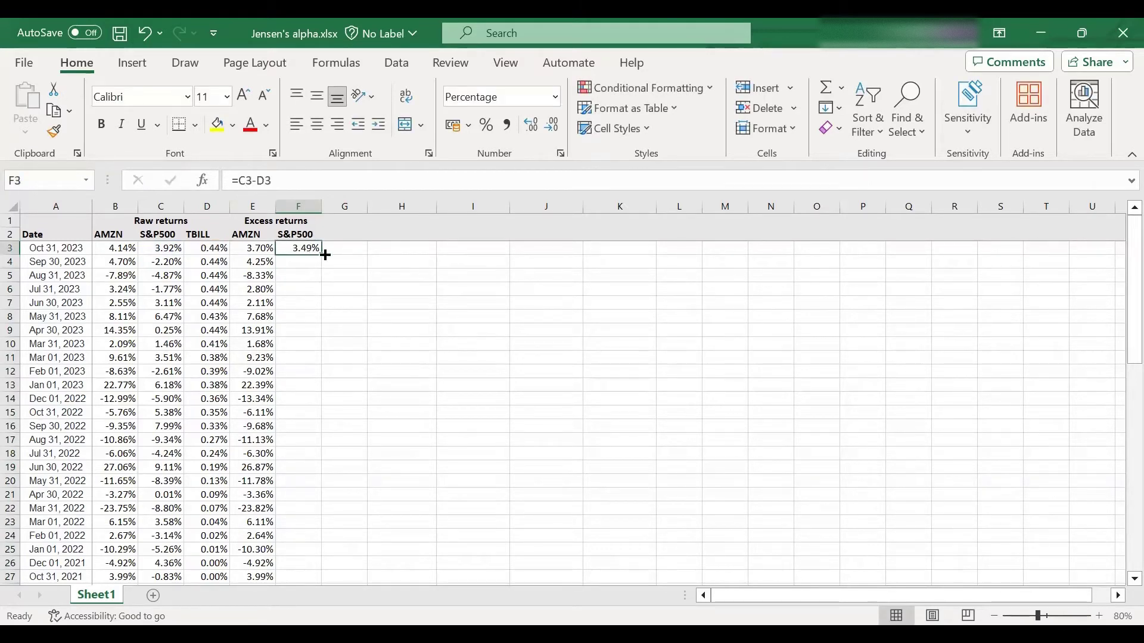
double_click(321, 254)
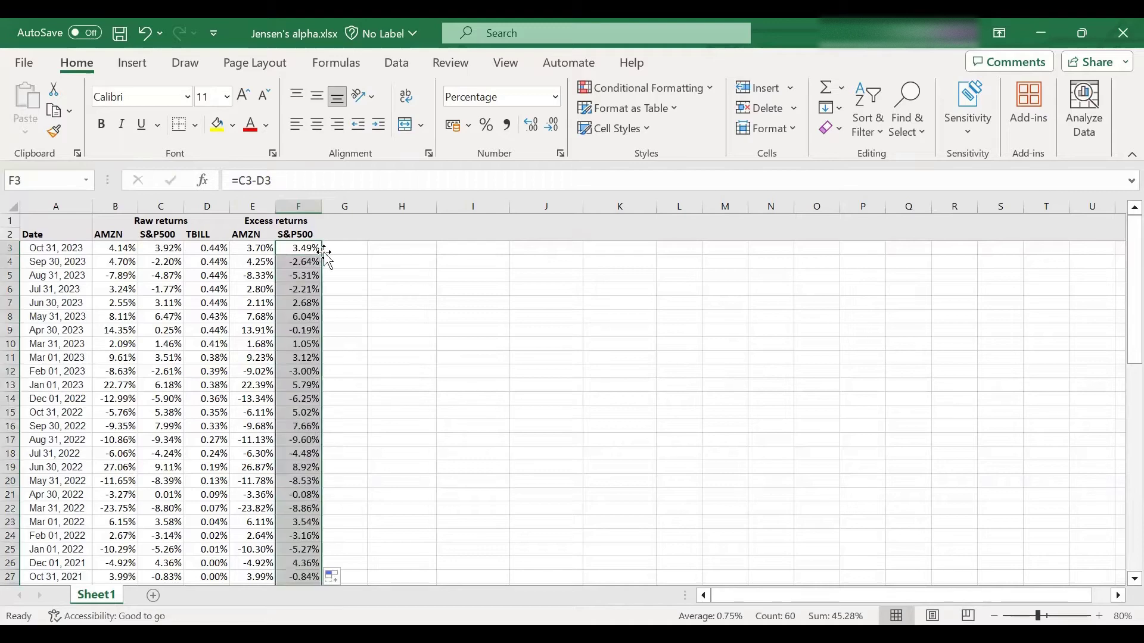
scroll(276, 256, down, 5)
scroll(276, 257, down, 7)
scroll(300, 277, up, 6)
scroll(300, 277, up, 6)
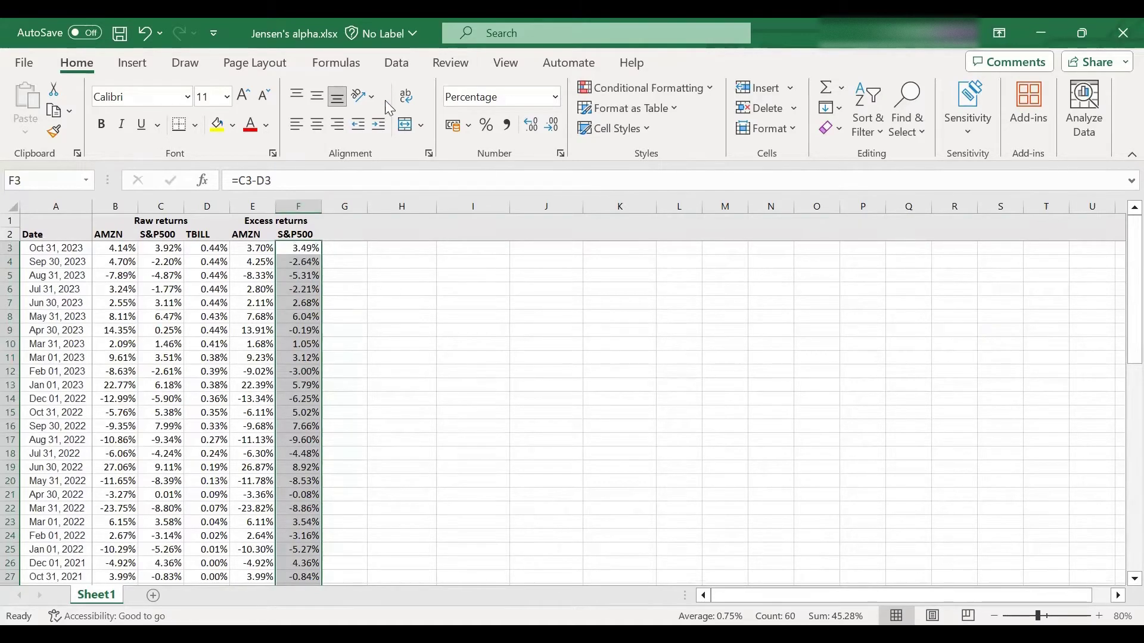
Step: Open the Data Analysis tools from the Data tab and choose Regression
click(394, 67)
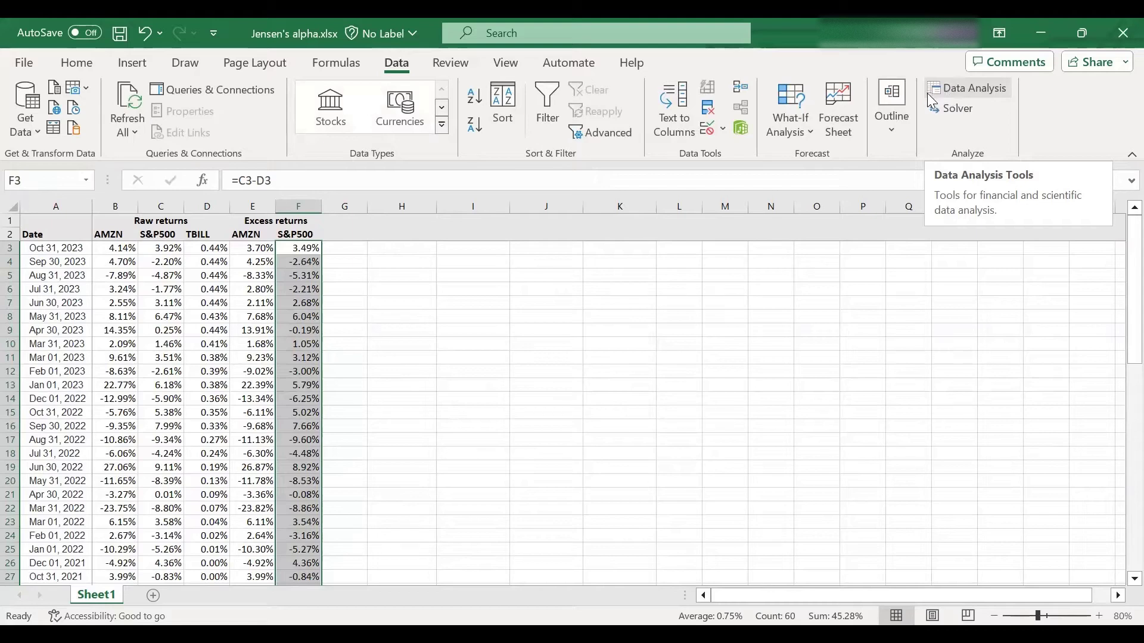
click(978, 89)
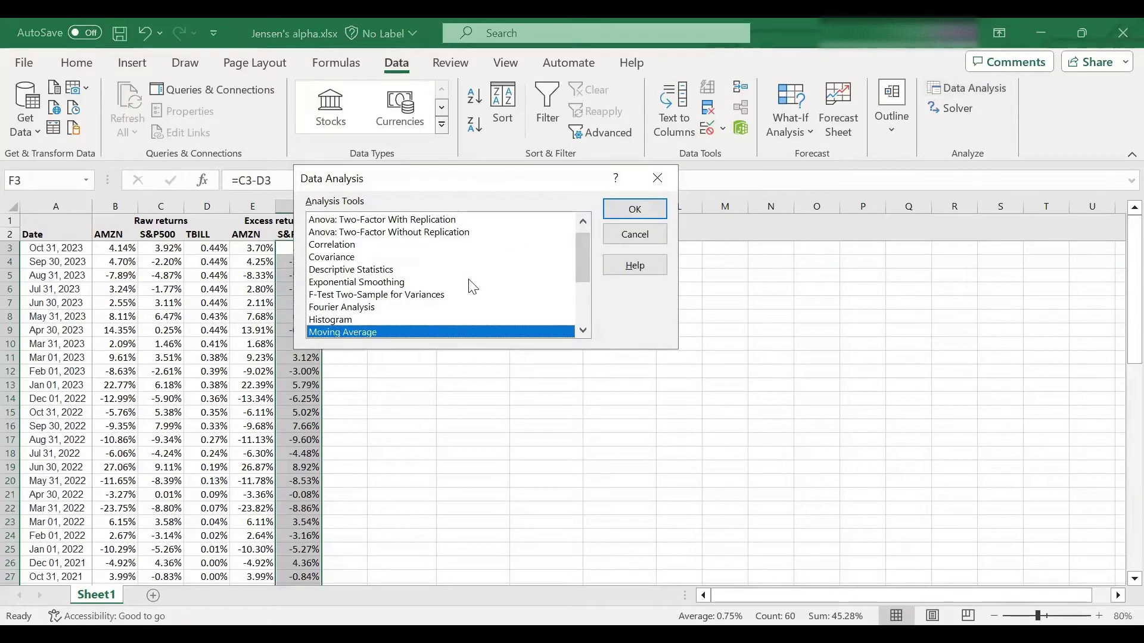
scroll(470, 282, down, 2)
scroll(468, 284, down, 1)
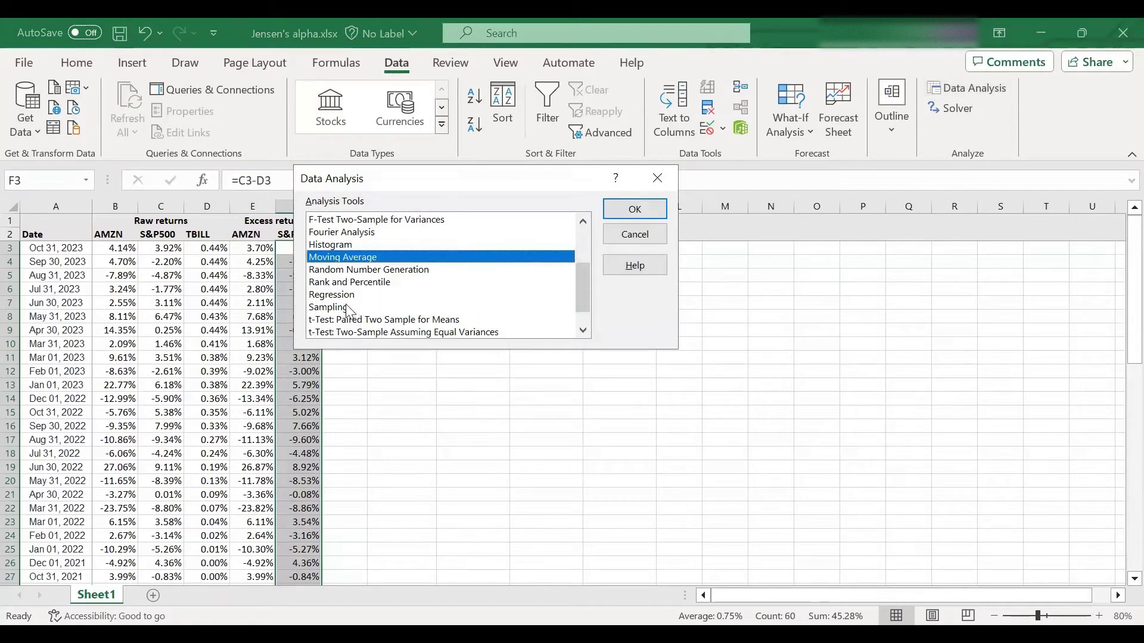
click(334, 294)
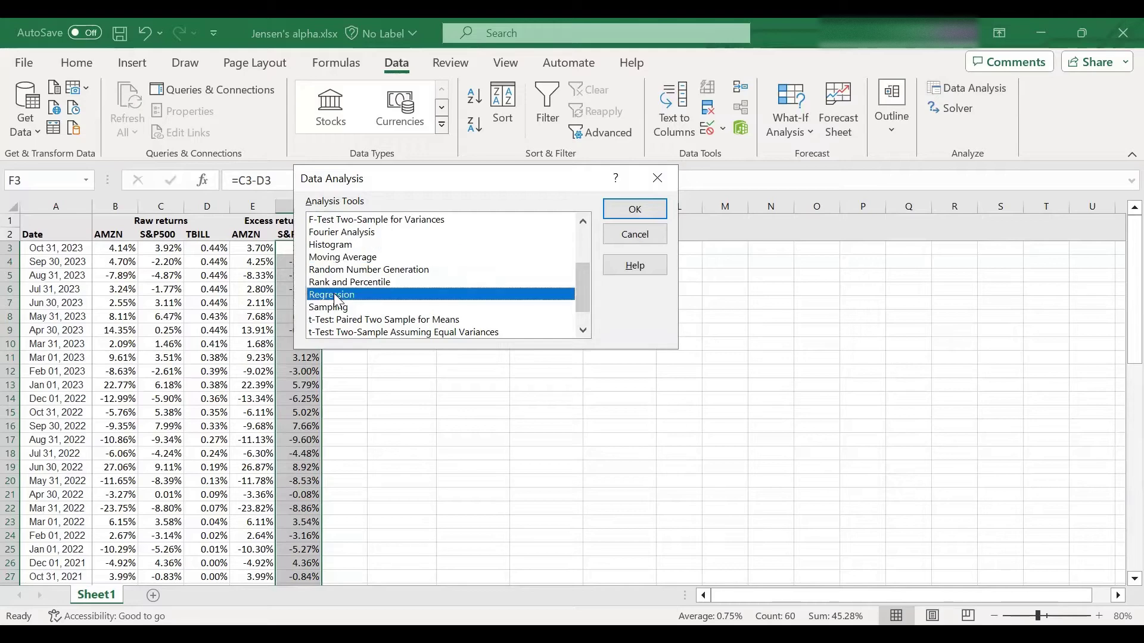
click(639, 212)
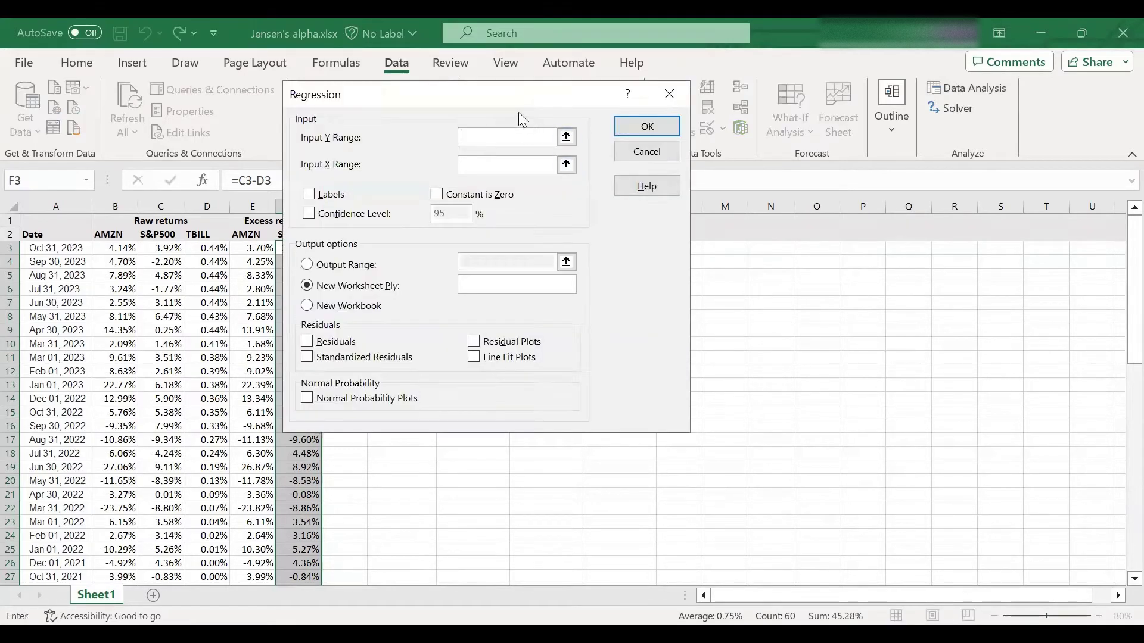
Step: Set the regression Y range to E3:E62 and the X range to F3:F62
click(709, 170)
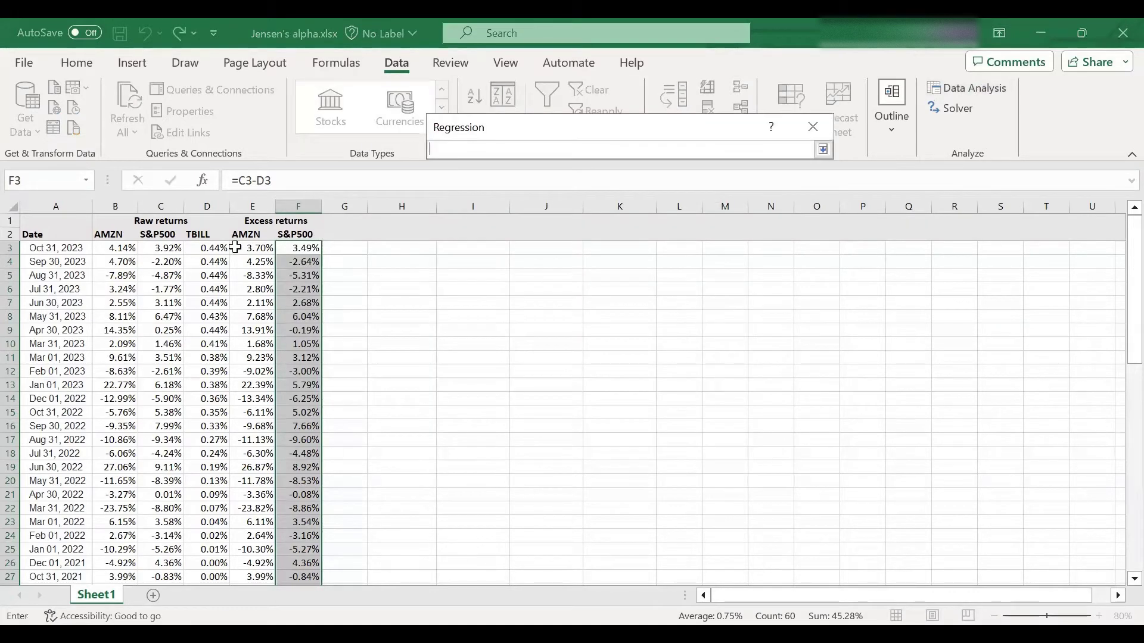
drag(241, 247, 236, 266)
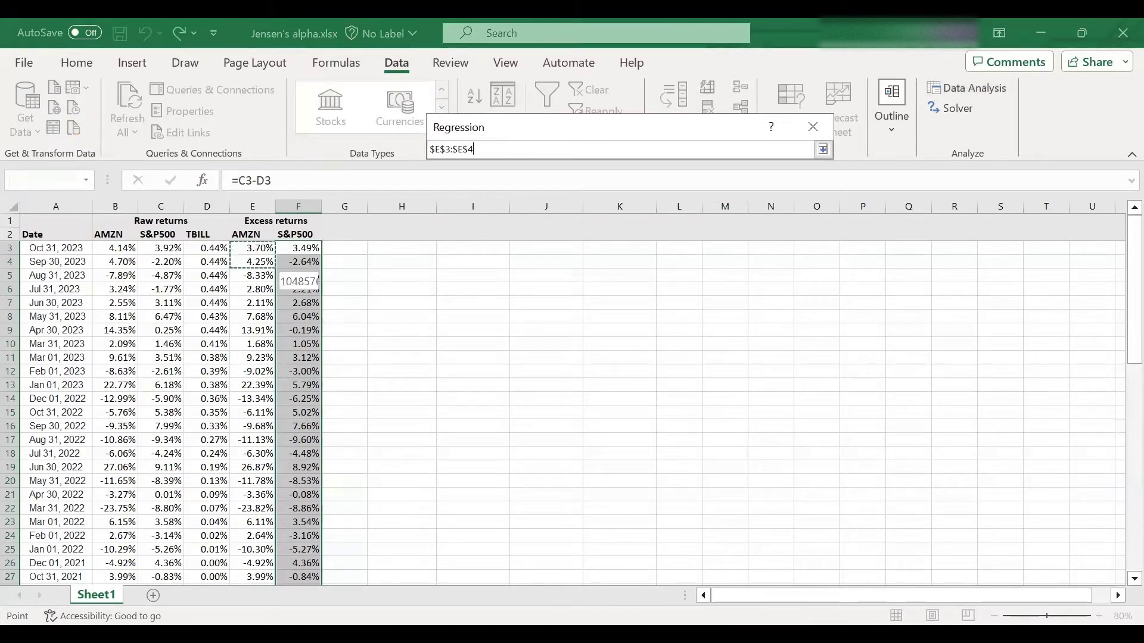
drag(253, 593, 252, 557)
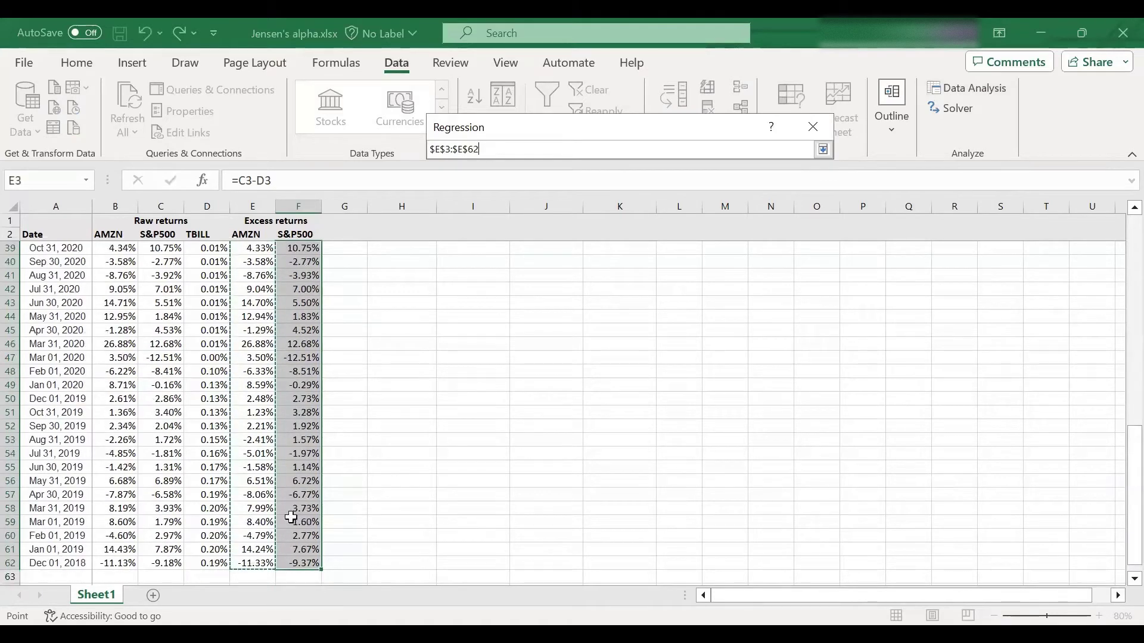
click(823, 149)
click(710, 196)
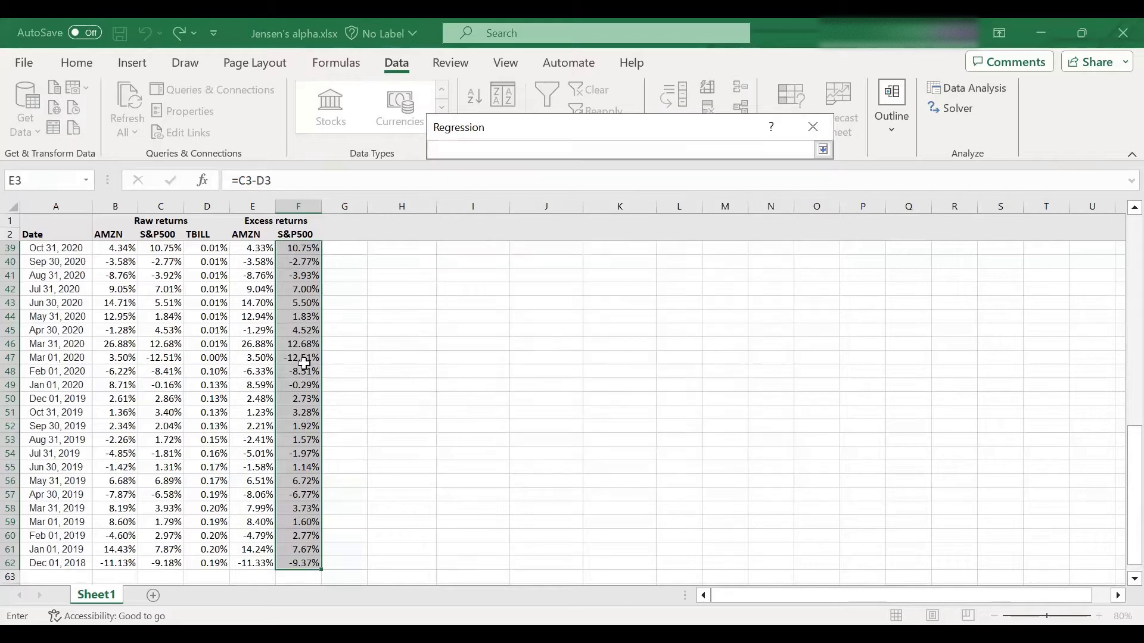
scroll(304, 362, down, 3)
drag(295, 440, 295, 421)
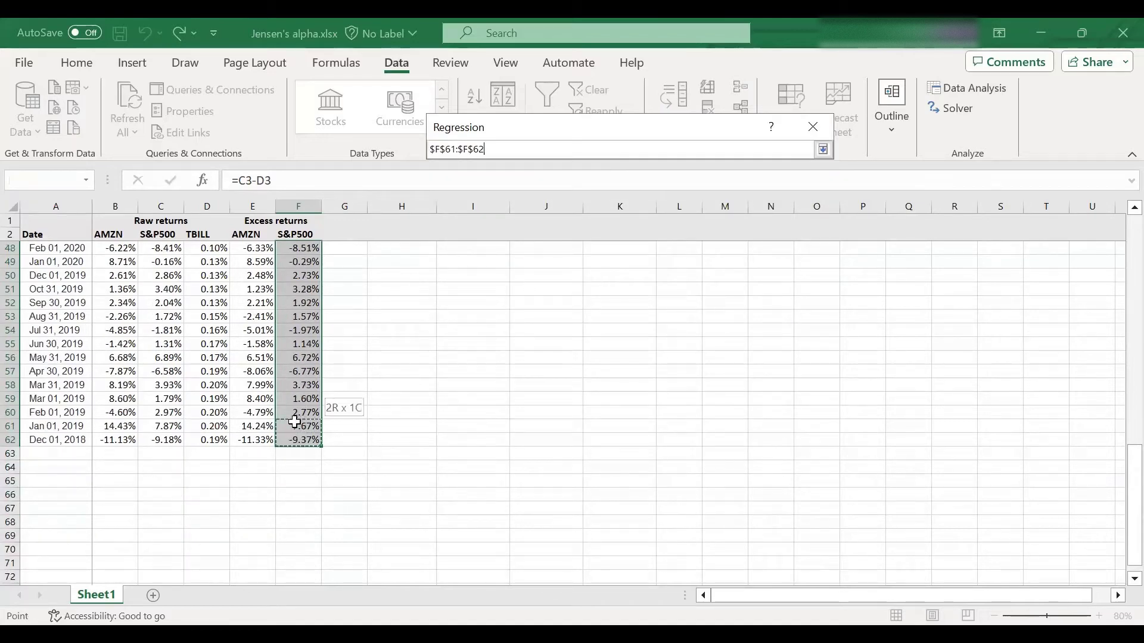
drag(317, 123, 334, 247)
click(823, 150)
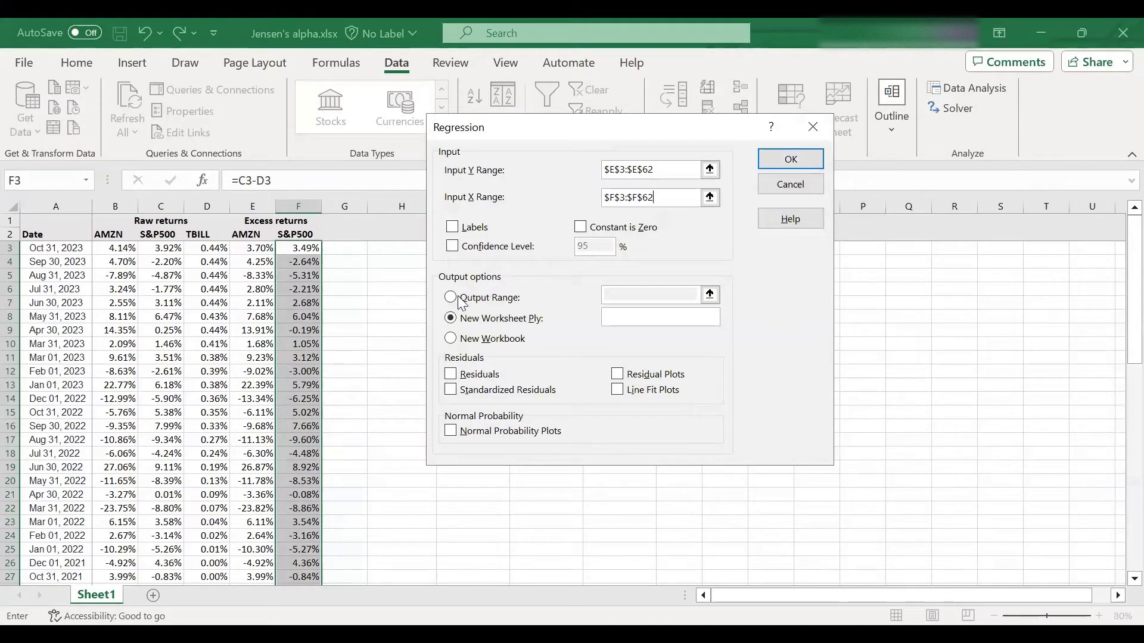
Step: Send the regression output to H11 on this sheet and run it
click(454, 298)
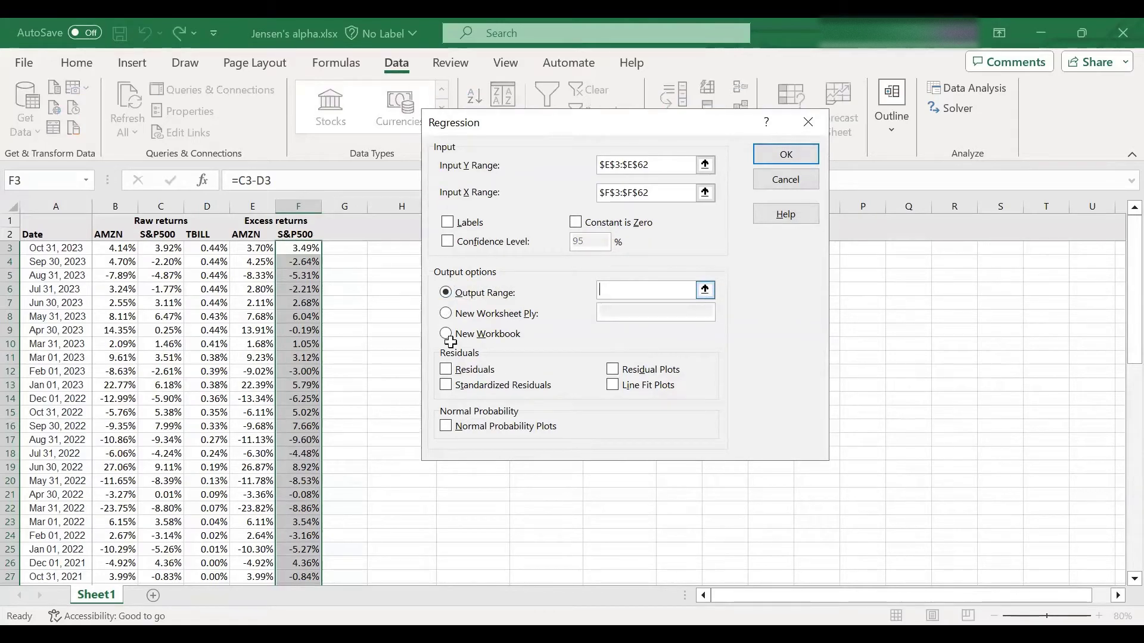
click(710, 295)
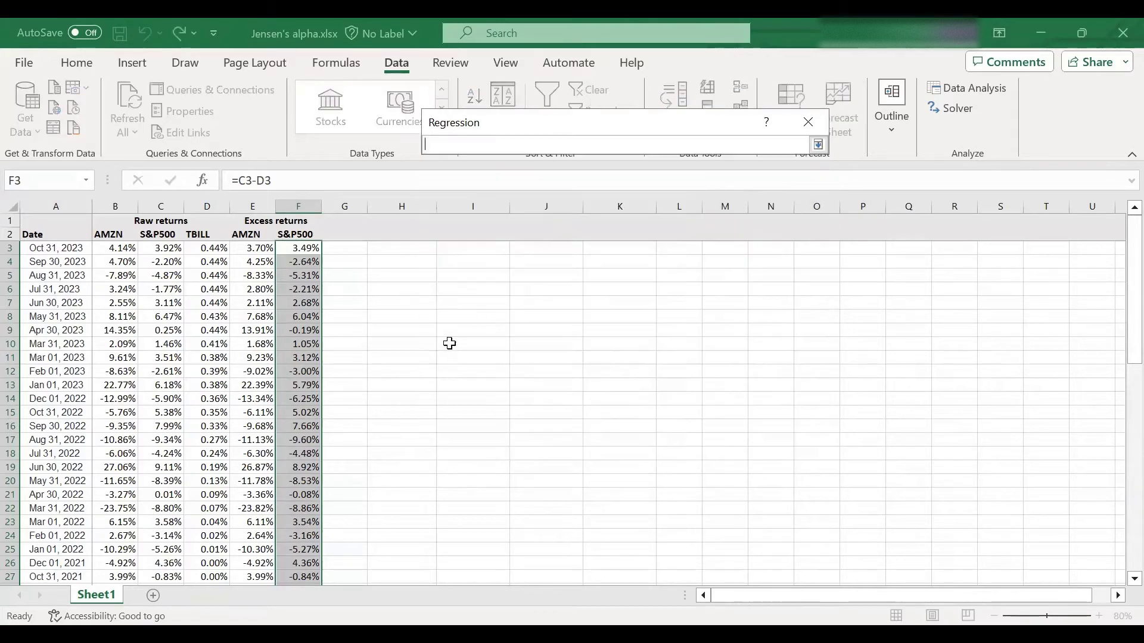
click(391, 361)
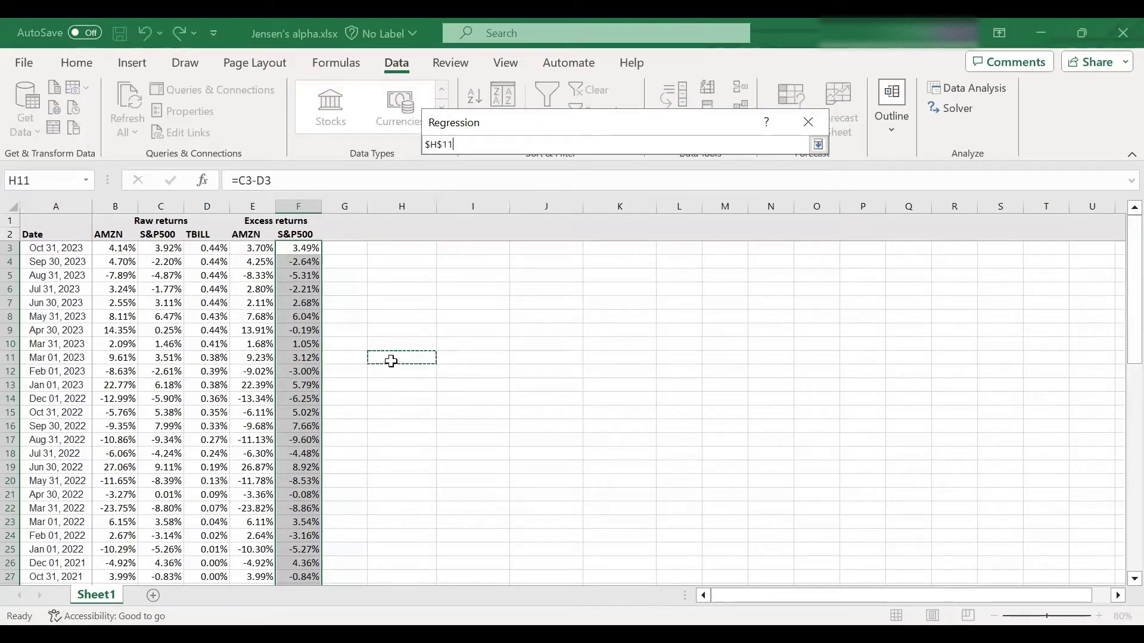
click(819, 145)
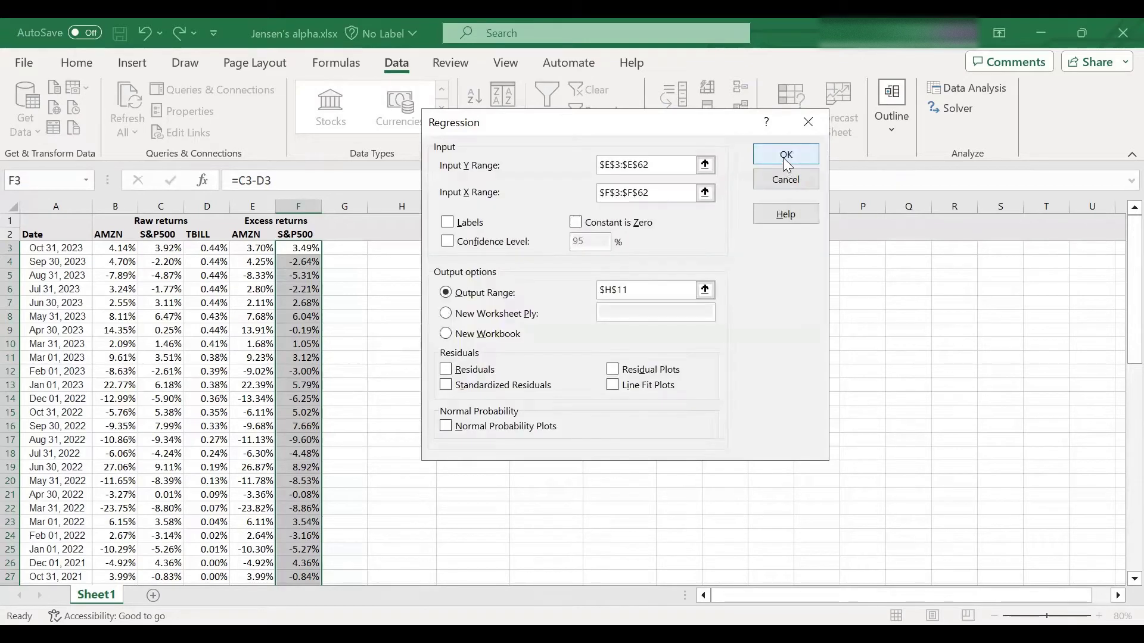
click(786, 156)
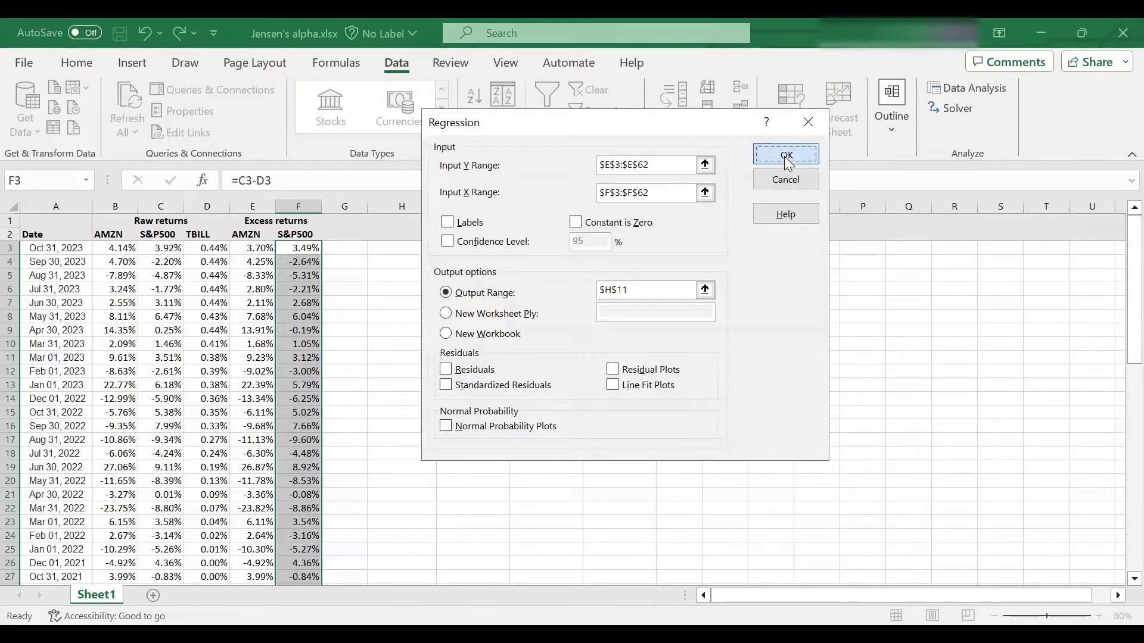
Step: Apply a red font colour to the intercept coefficient in I27
scroll(696, 251, down, 1)
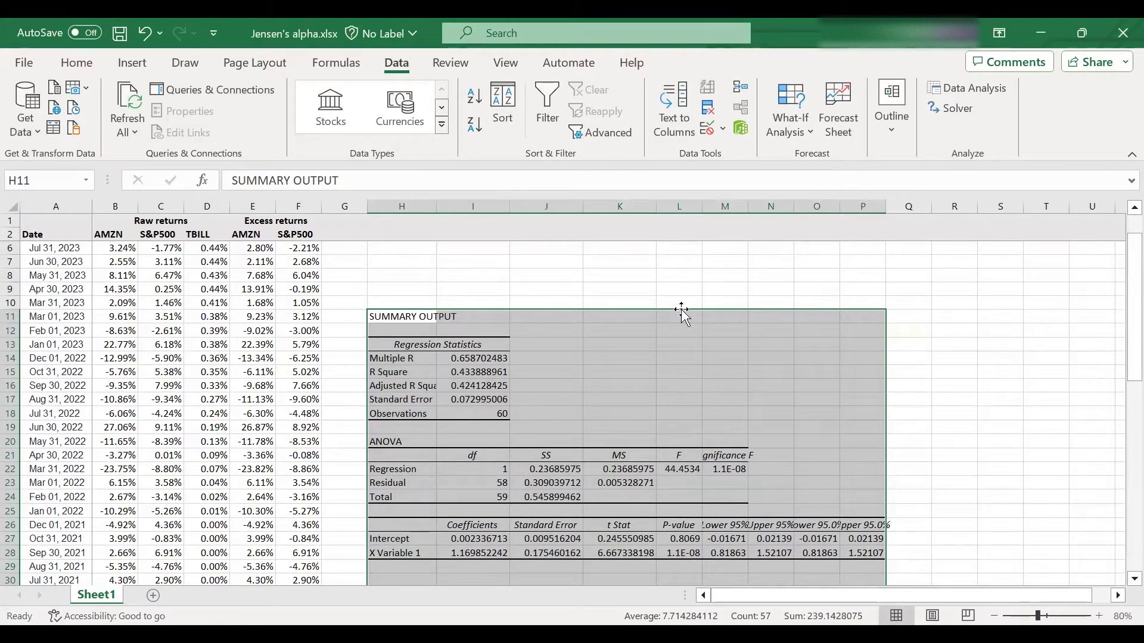
scroll(797, 354, down, 2)
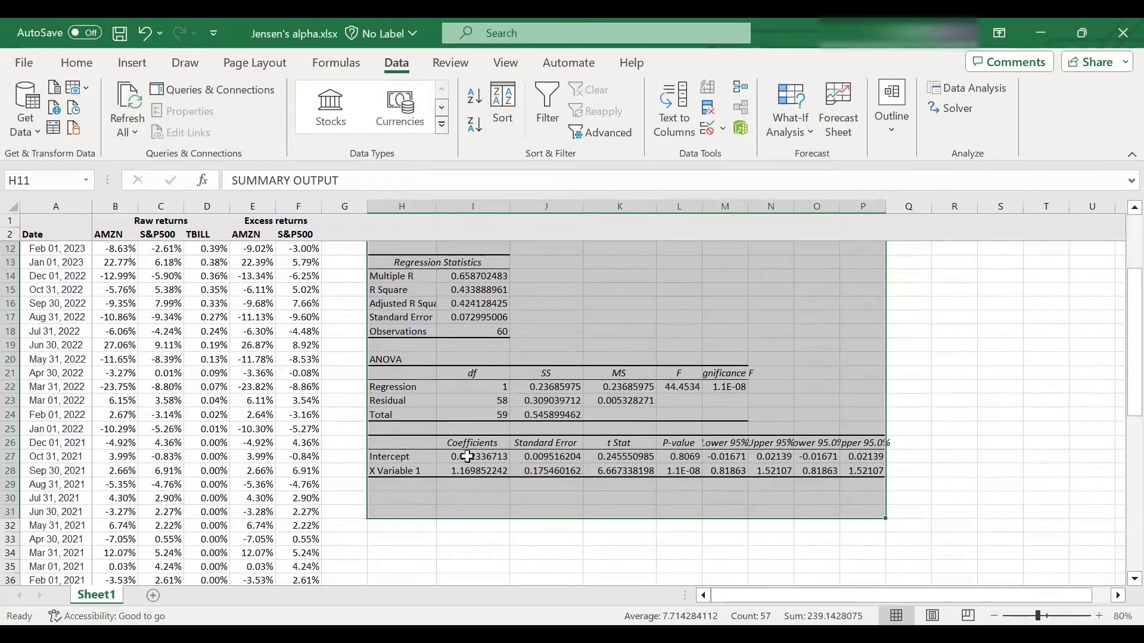
click(467, 456)
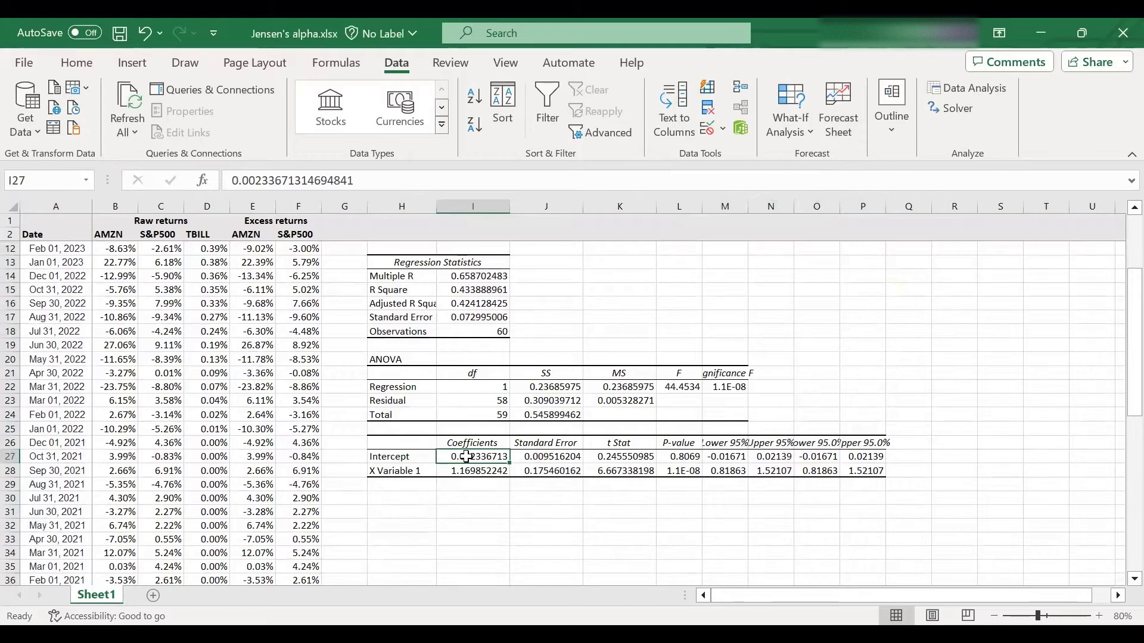
click(84, 71)
click(250, 124)
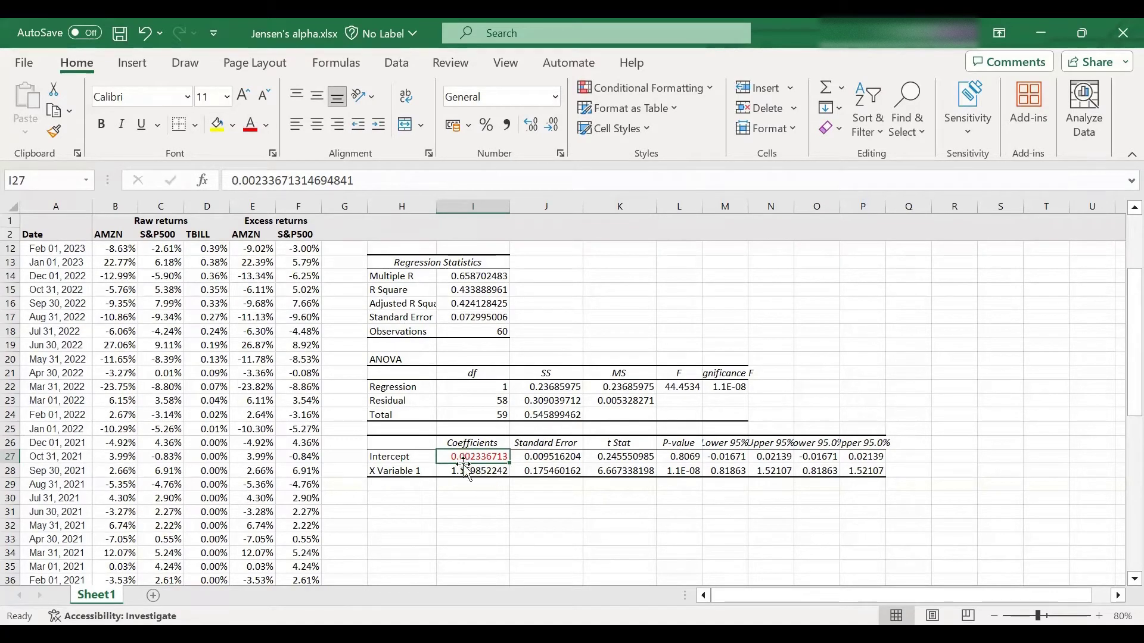
Step: Enter =I27 in I30 and format it as a percentage, showing 0.23%
click(454, 497)
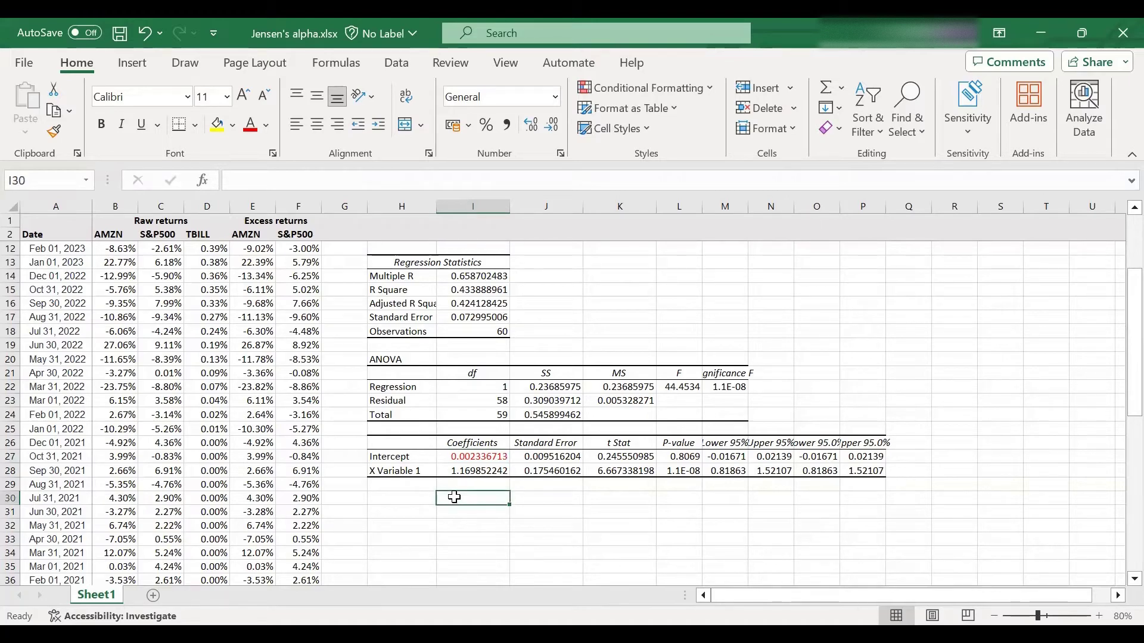
text(=)
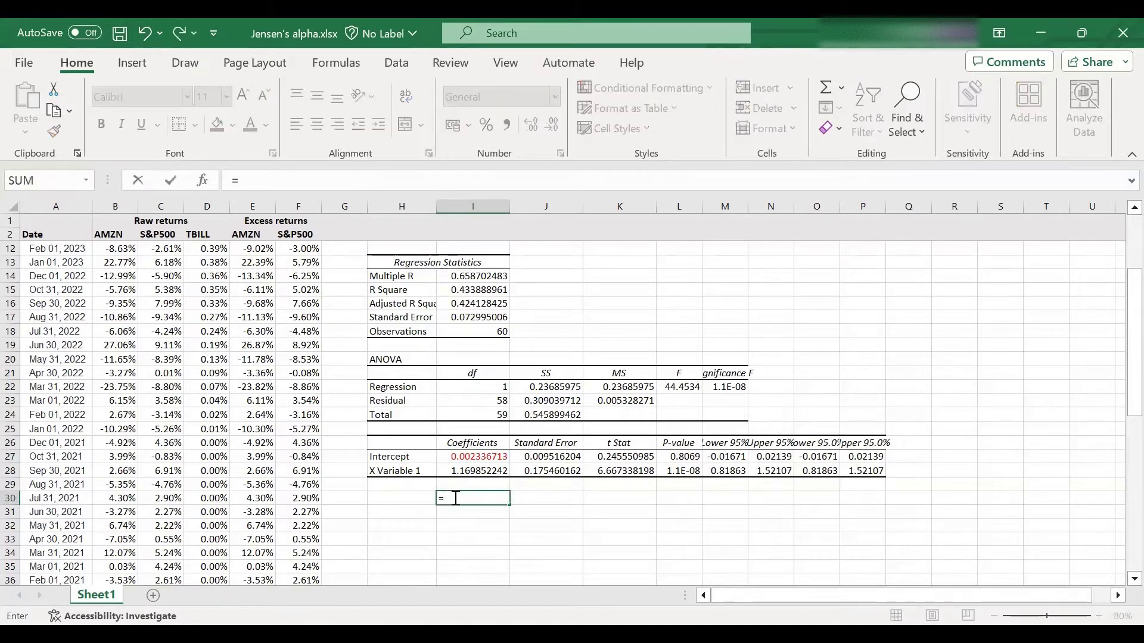
click(458, 460)
key(Return)
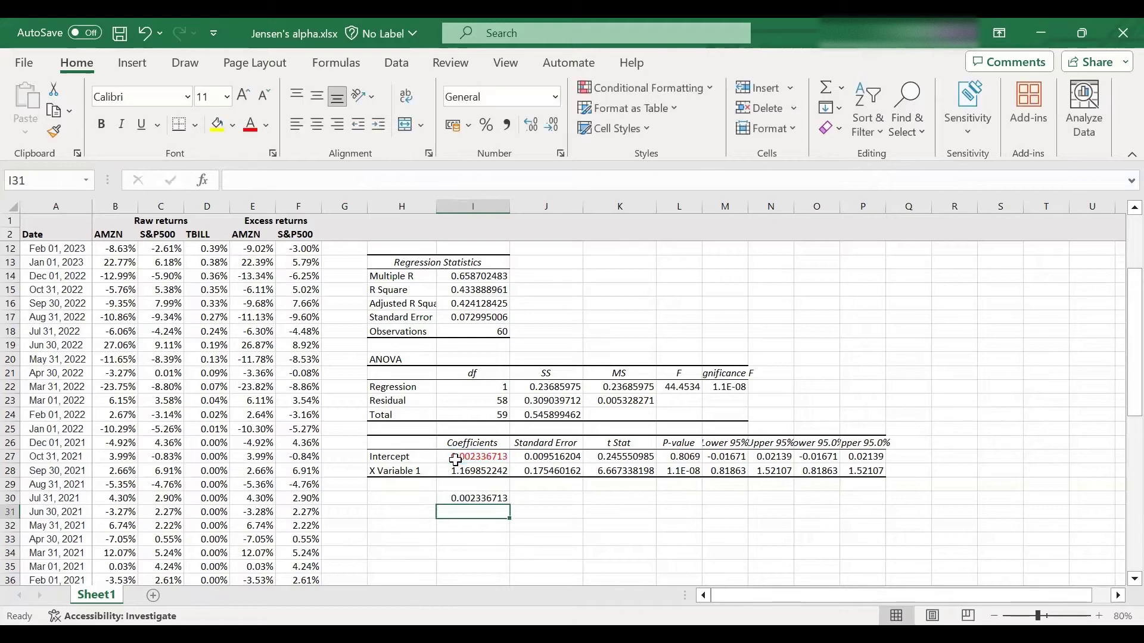
click(448, 498)
right_click(450, 501)
click(521, 467)
click(324, 322)
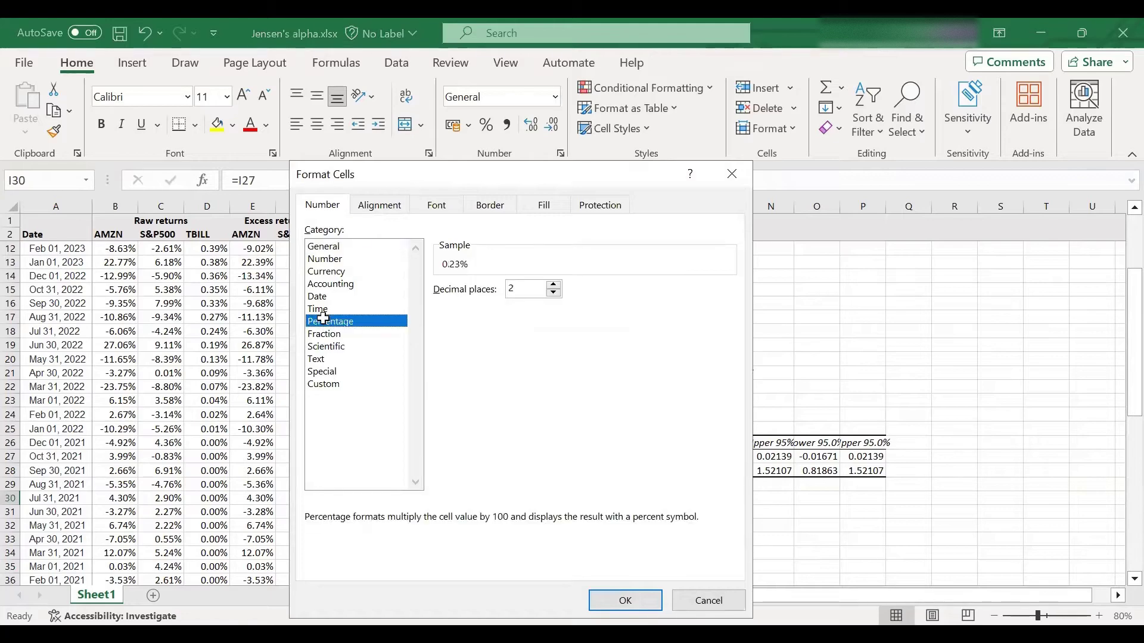
key(Return)
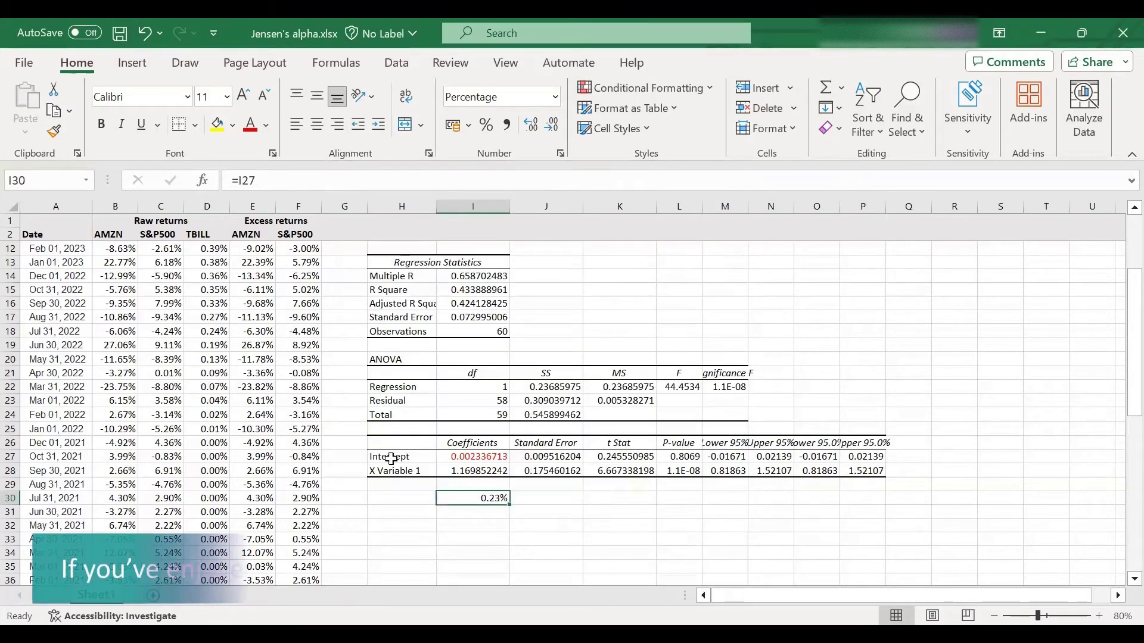
Step: Enter =12*I30 in I31 and format it as a percentage, showing 2.80%
click(447, 513)
text(=)
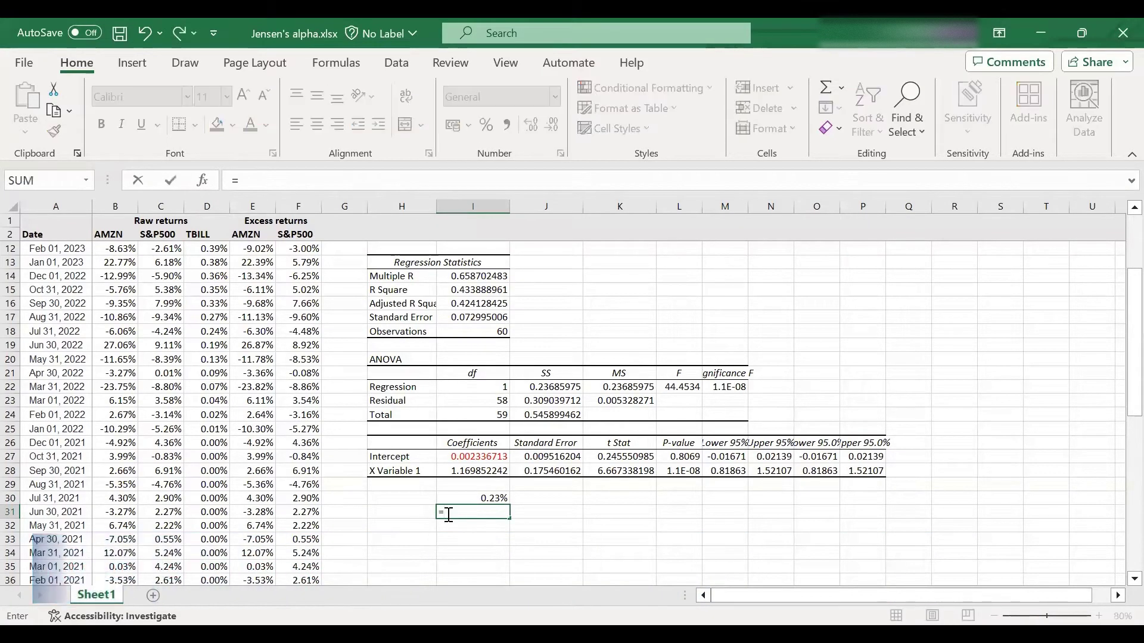
text(12*)
click(461, 500)
key(Return)
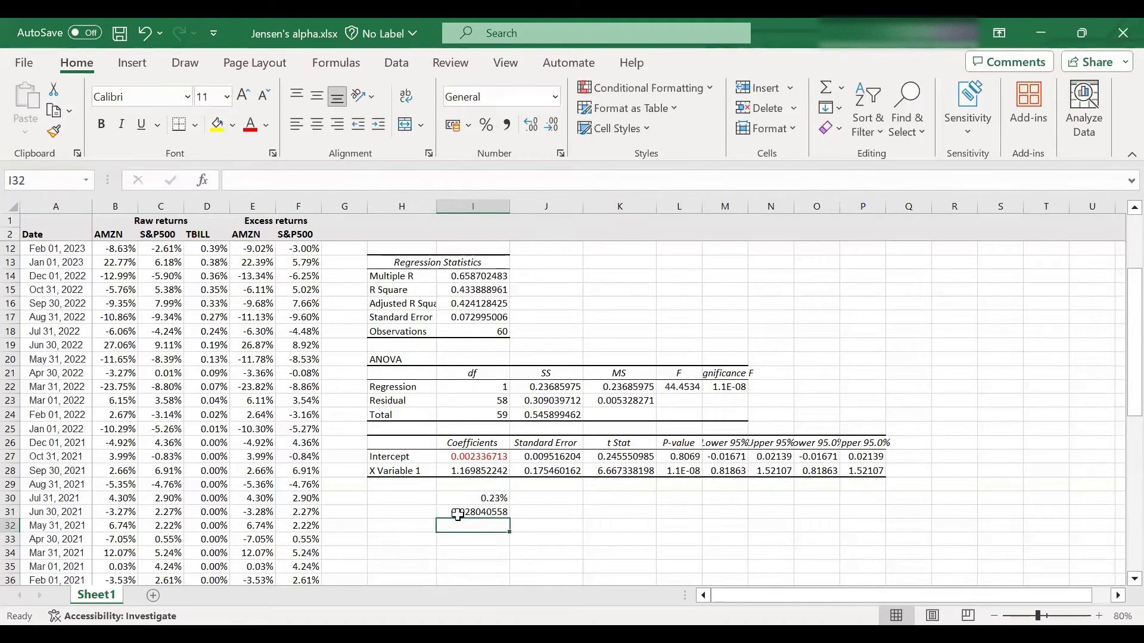
click(457, 513)
right_click(457, 514)
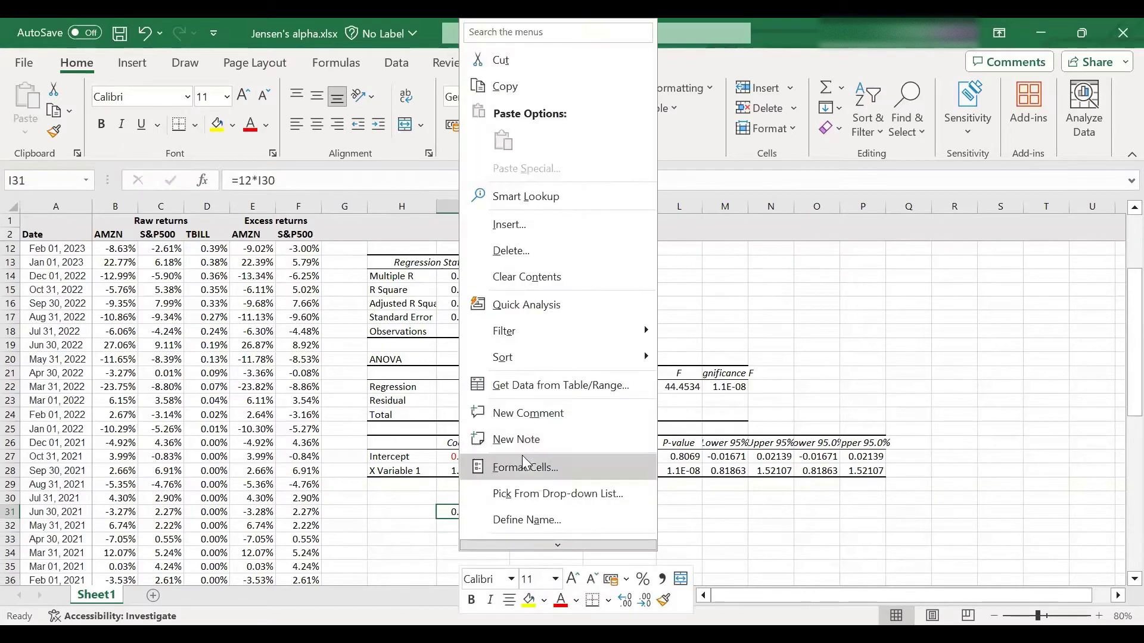
click(344, 322)
key(Return)
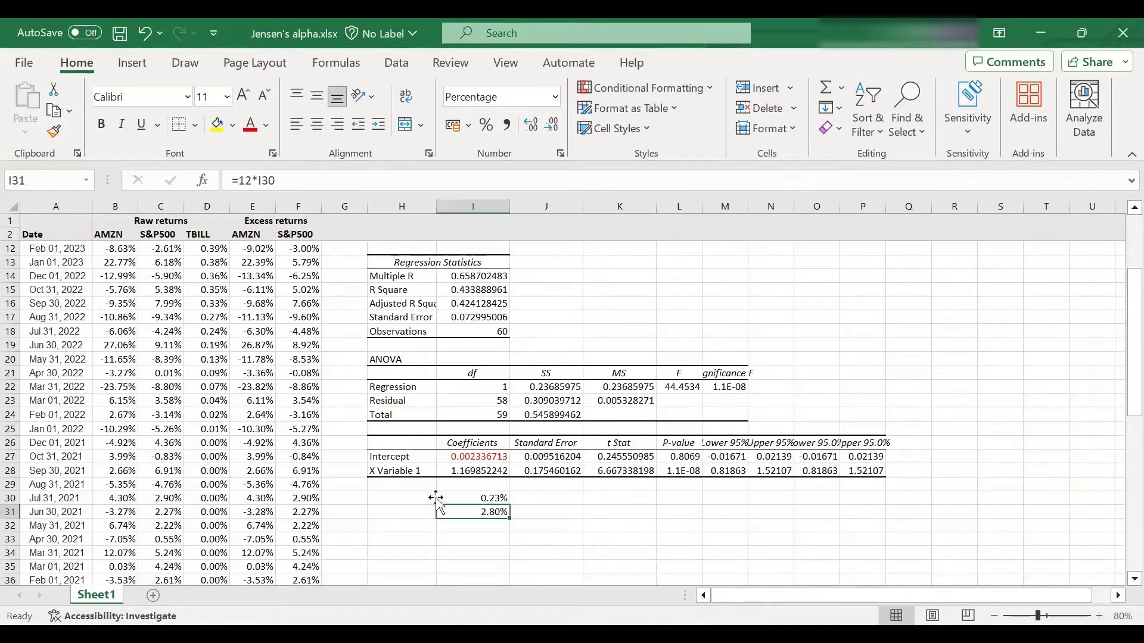
click(469, 499)
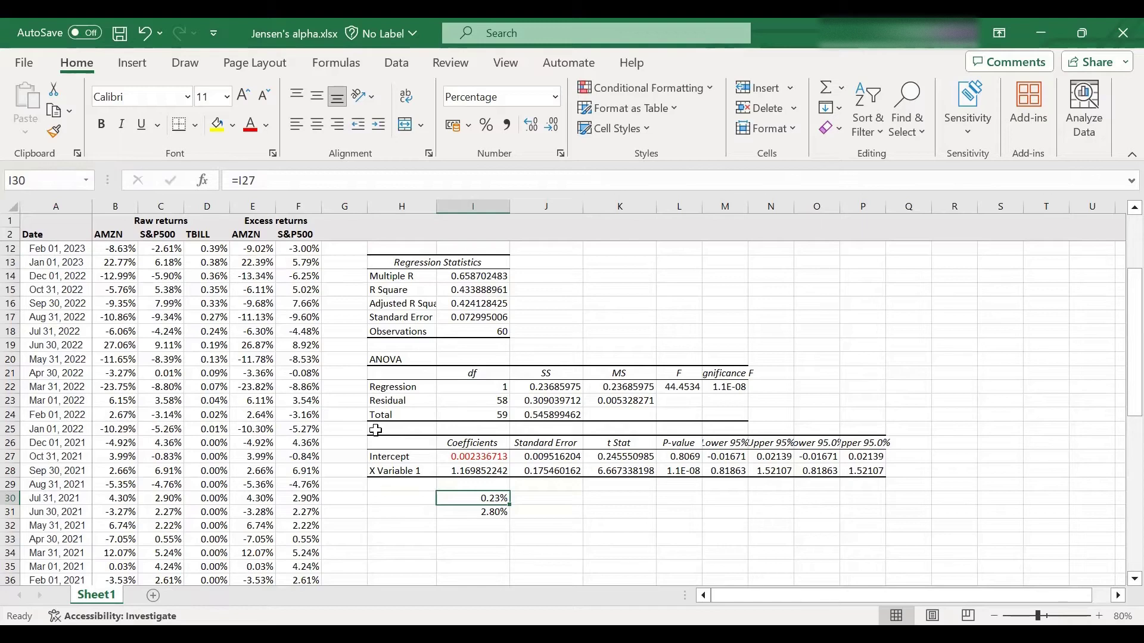
click(607, 459)
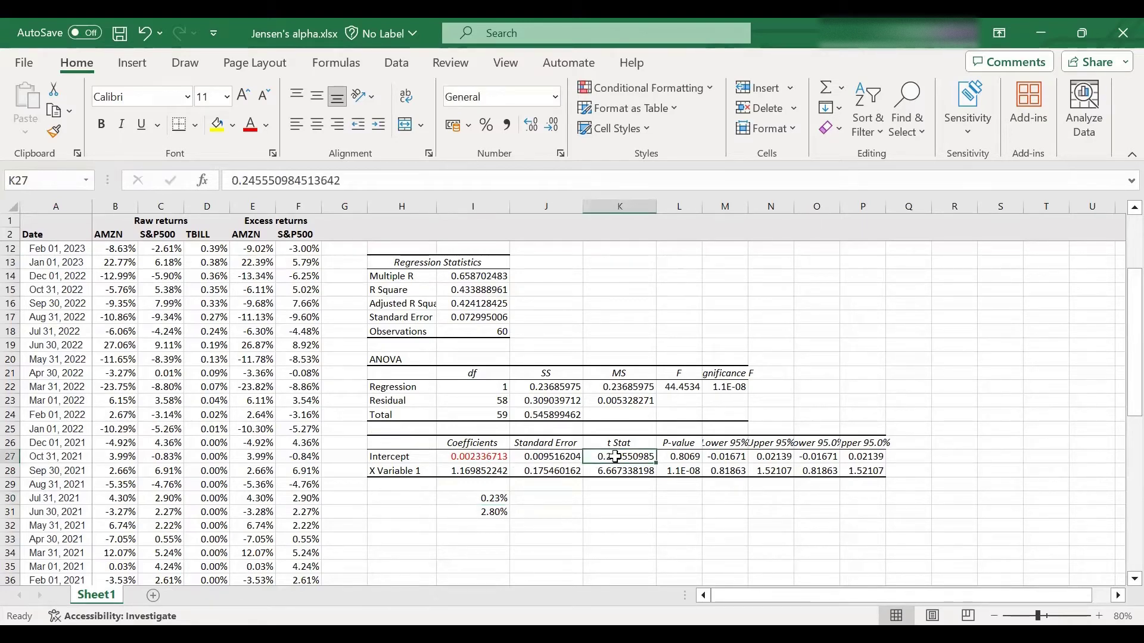
click(684, 457)
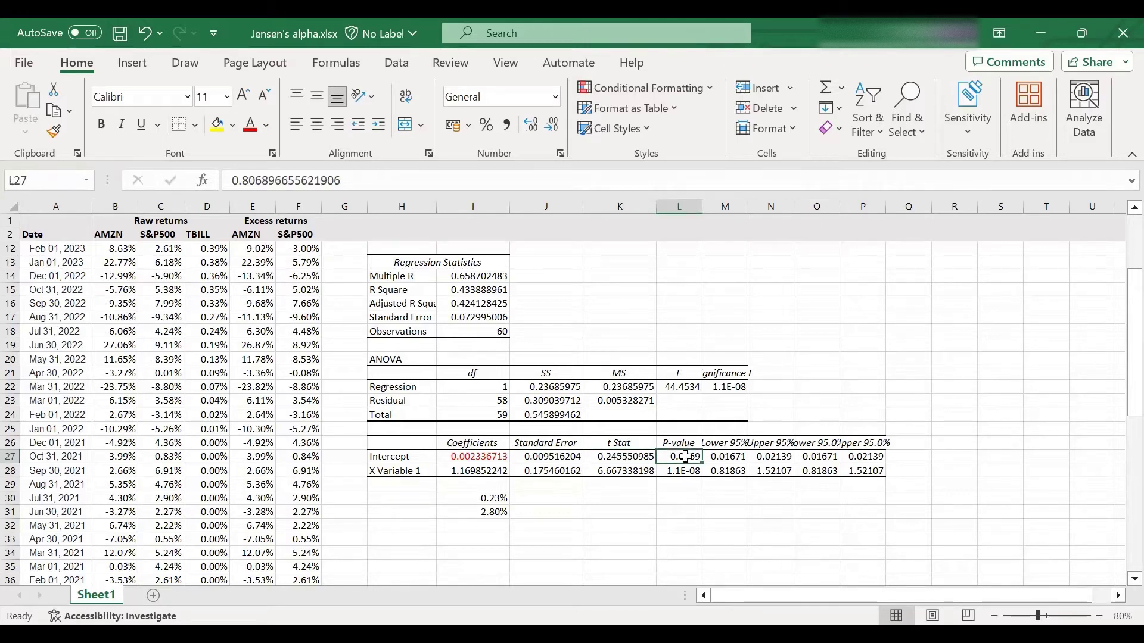
click(621, 455)
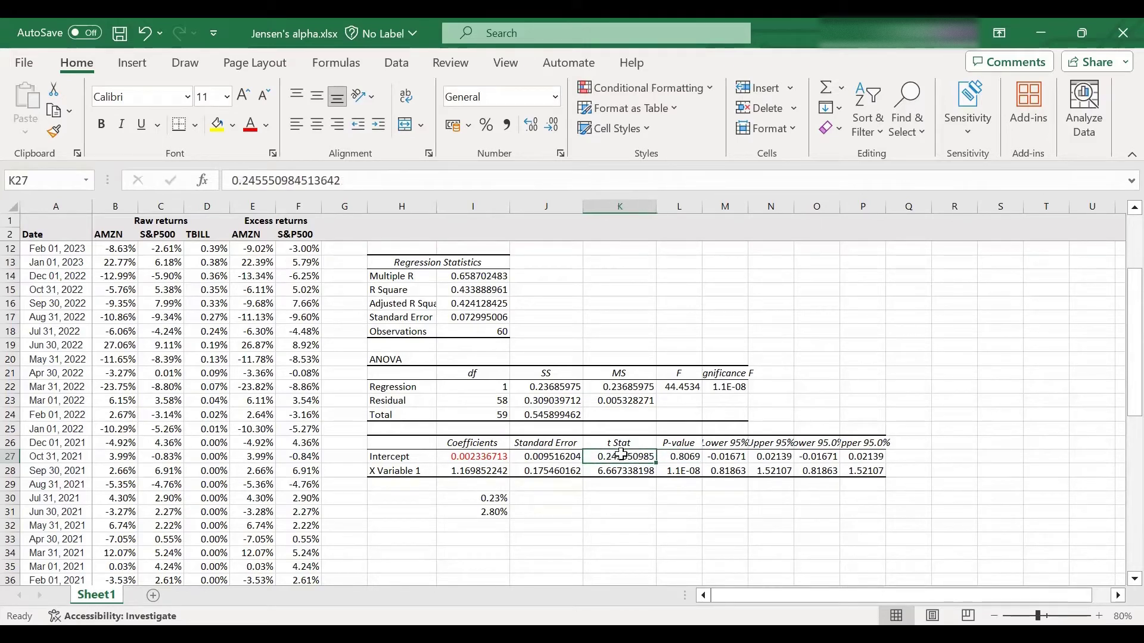
click(675, 454)
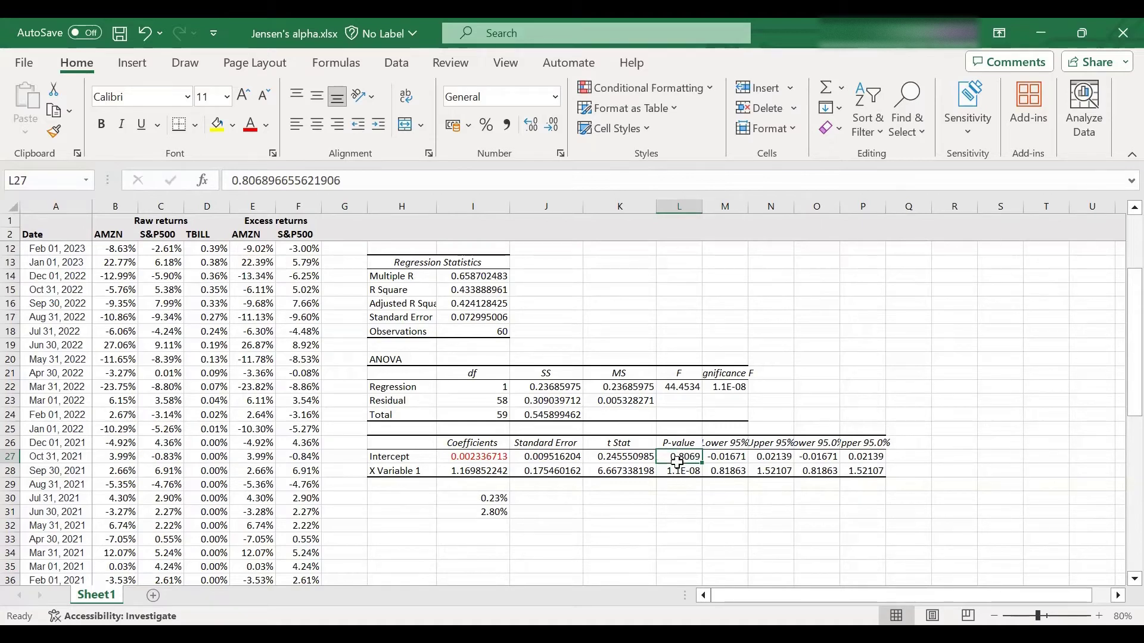
click(618, 460)
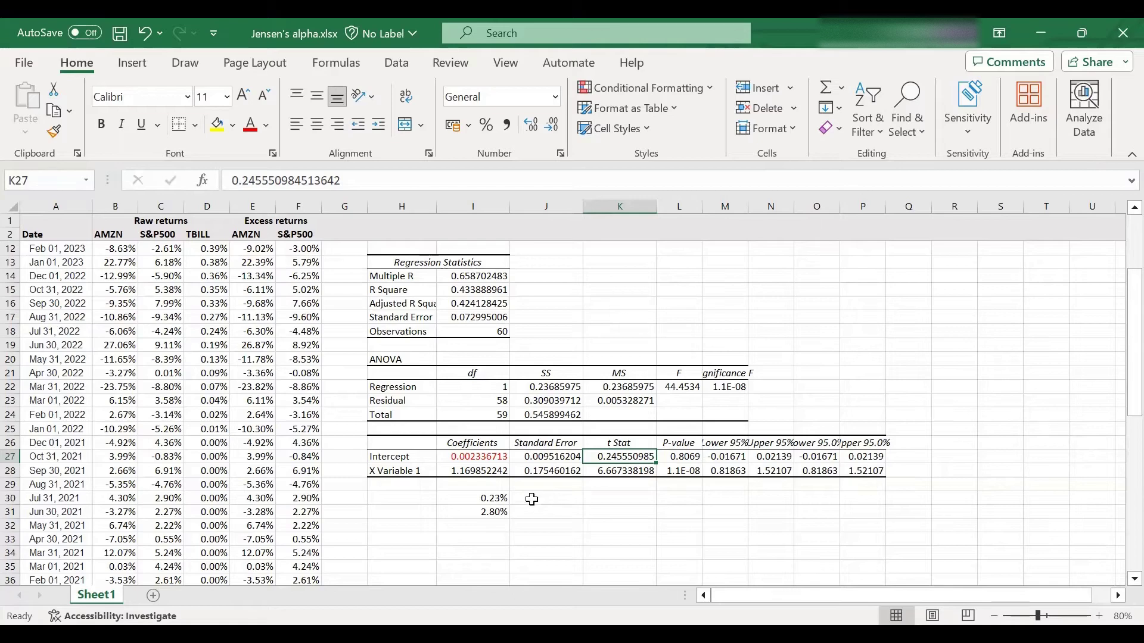
click(468, 457)
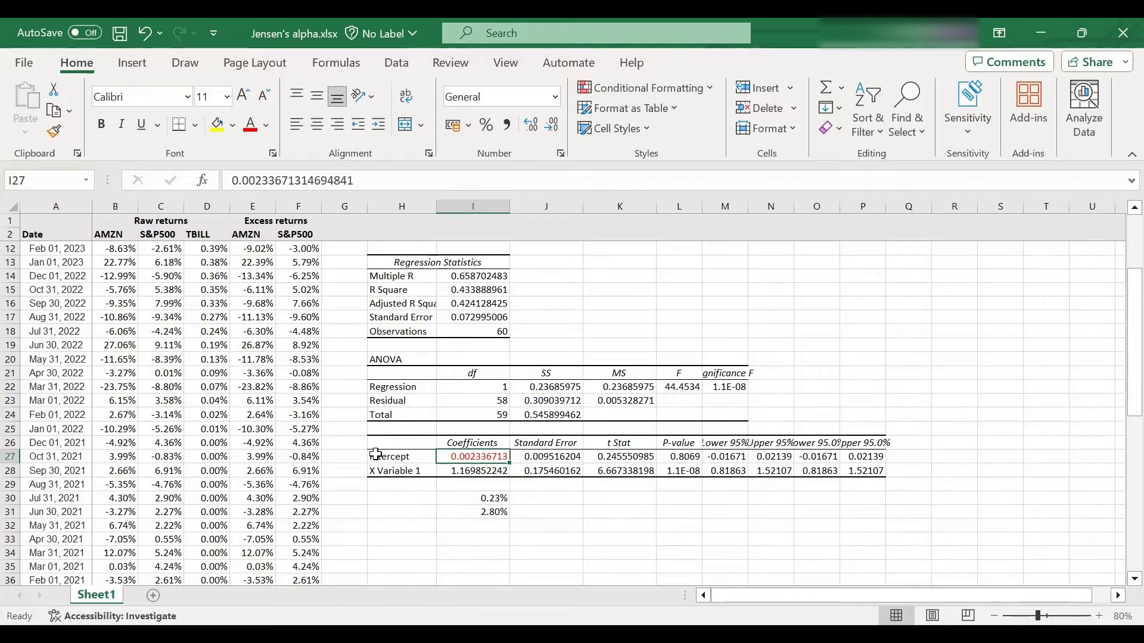
click(688, 457)
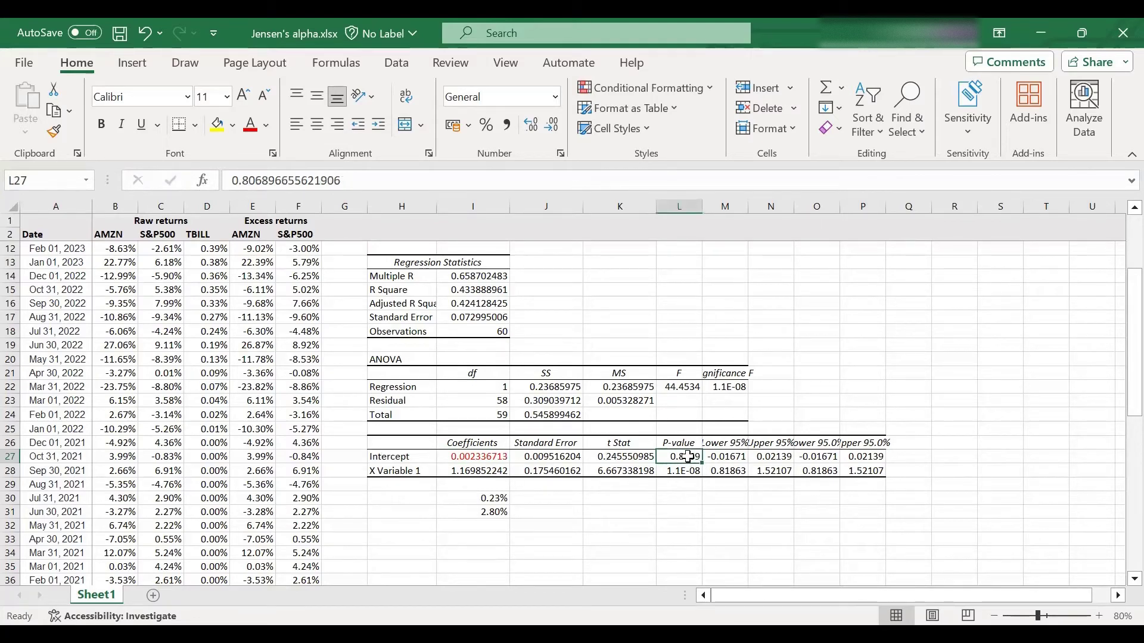
click(638, 456)
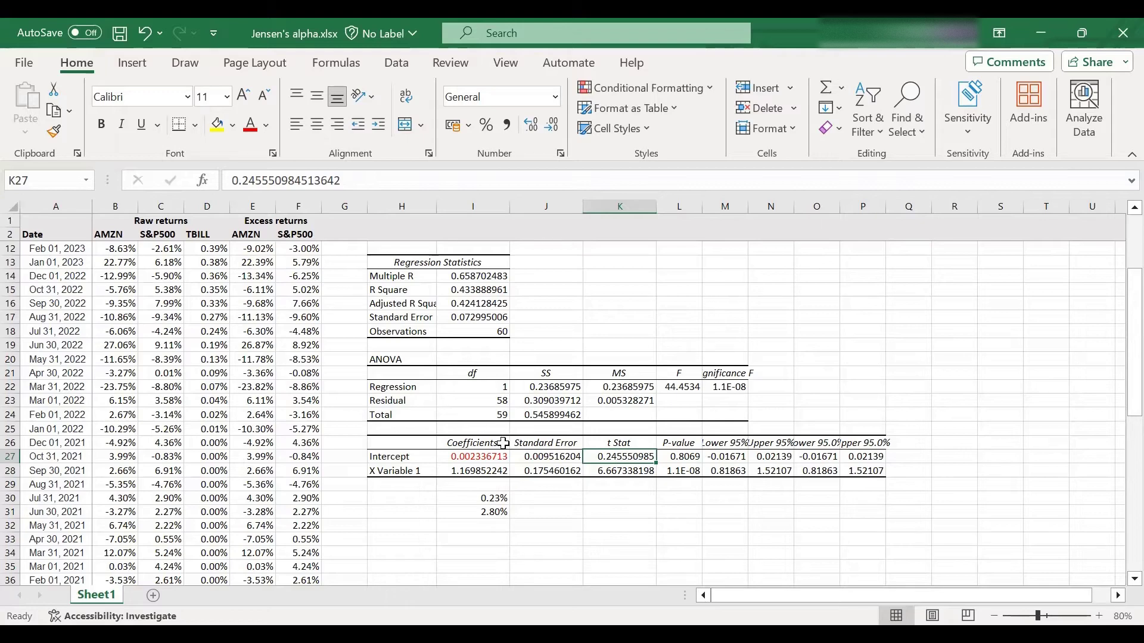
Step: Enter the row label 'average' in H3
scroll(474, 446, up, 3)
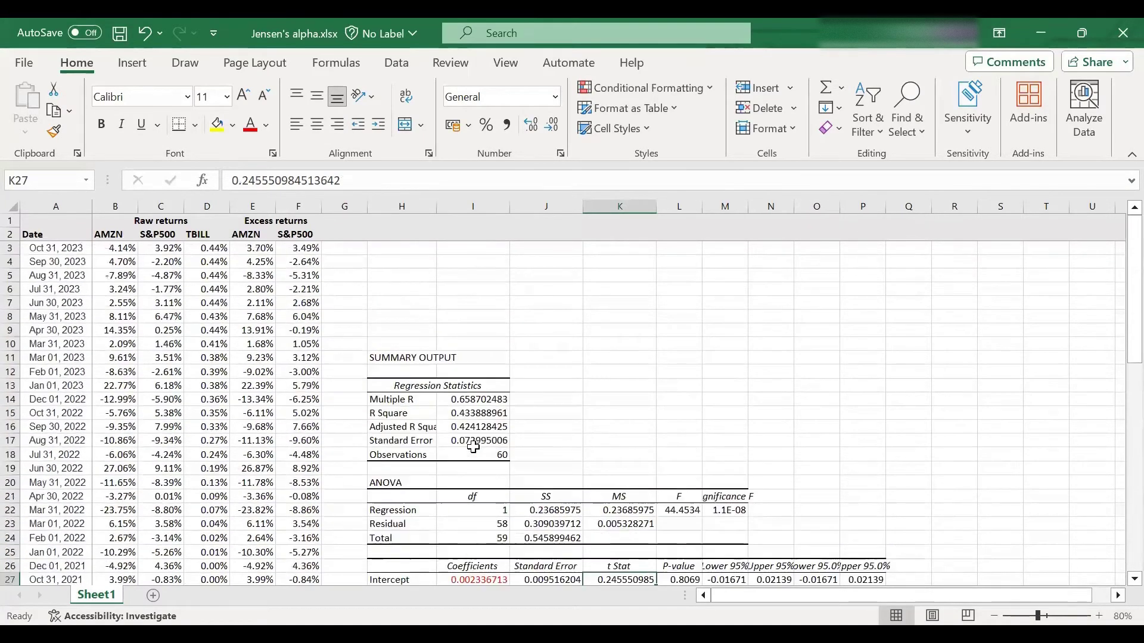
scroll(550, 475, down, 1)
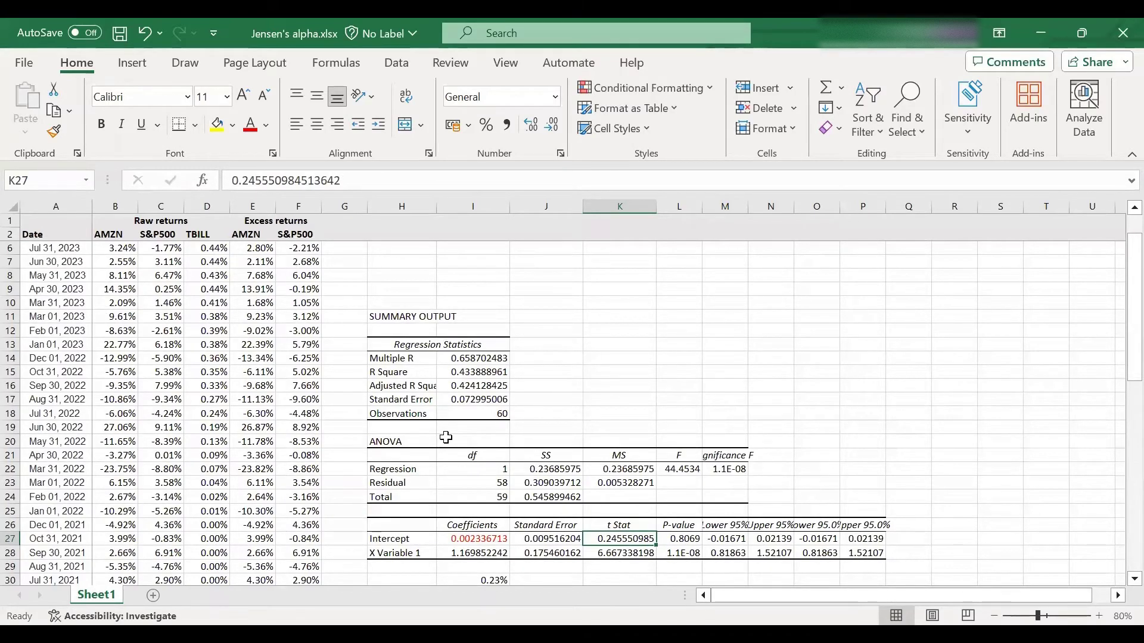
scroll(446, 438, up, 1)
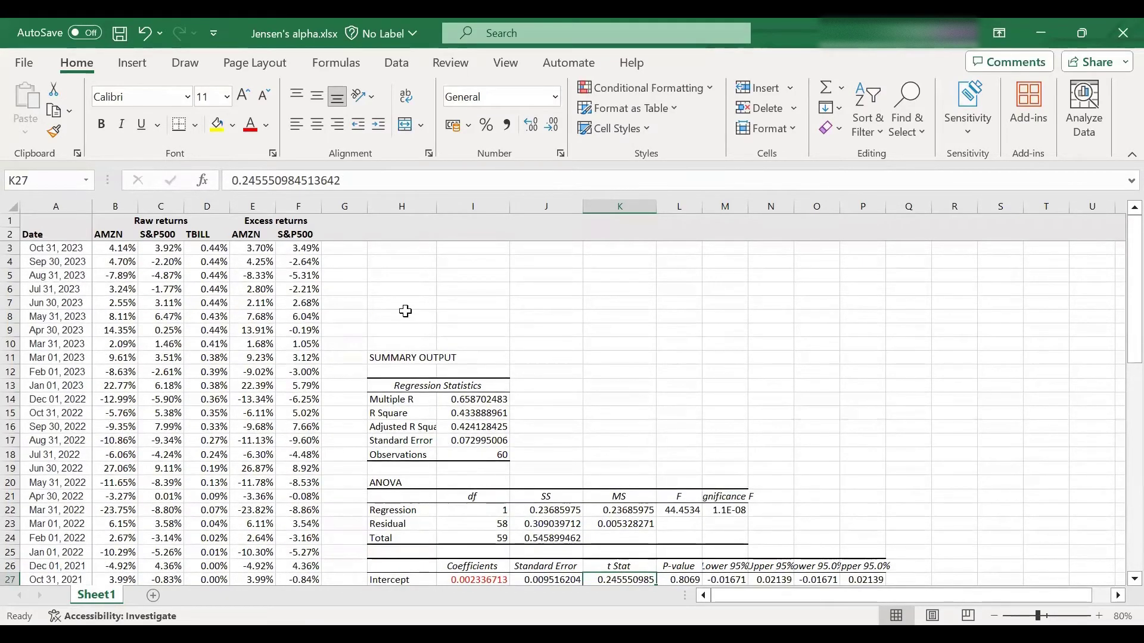
click(400, 248)
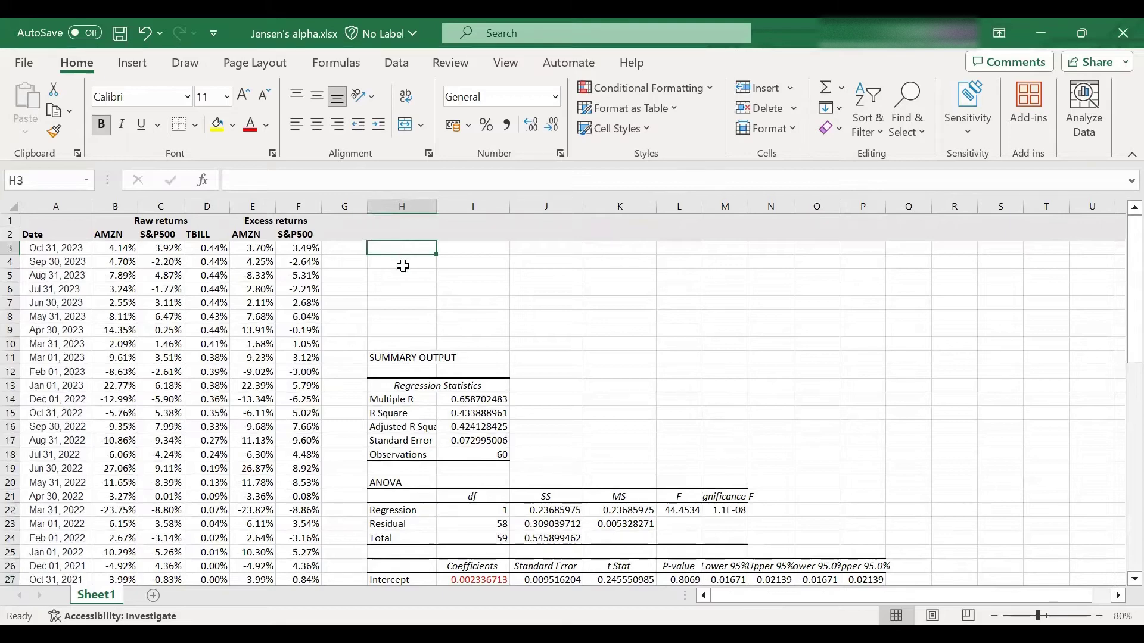
text(av)
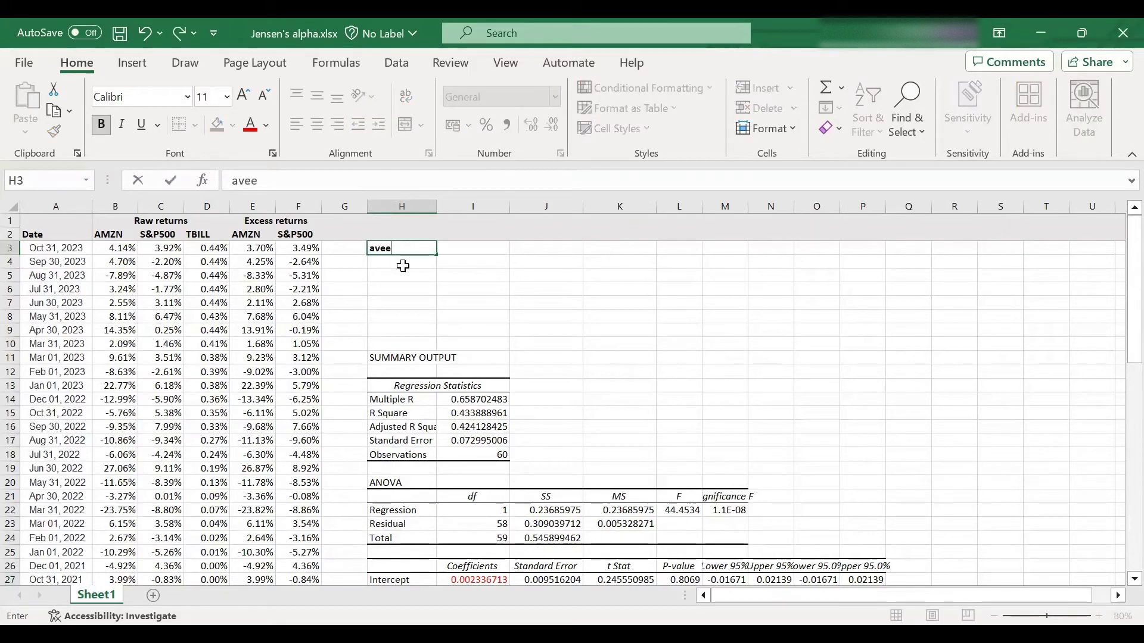
text(erage)
key(Tab)
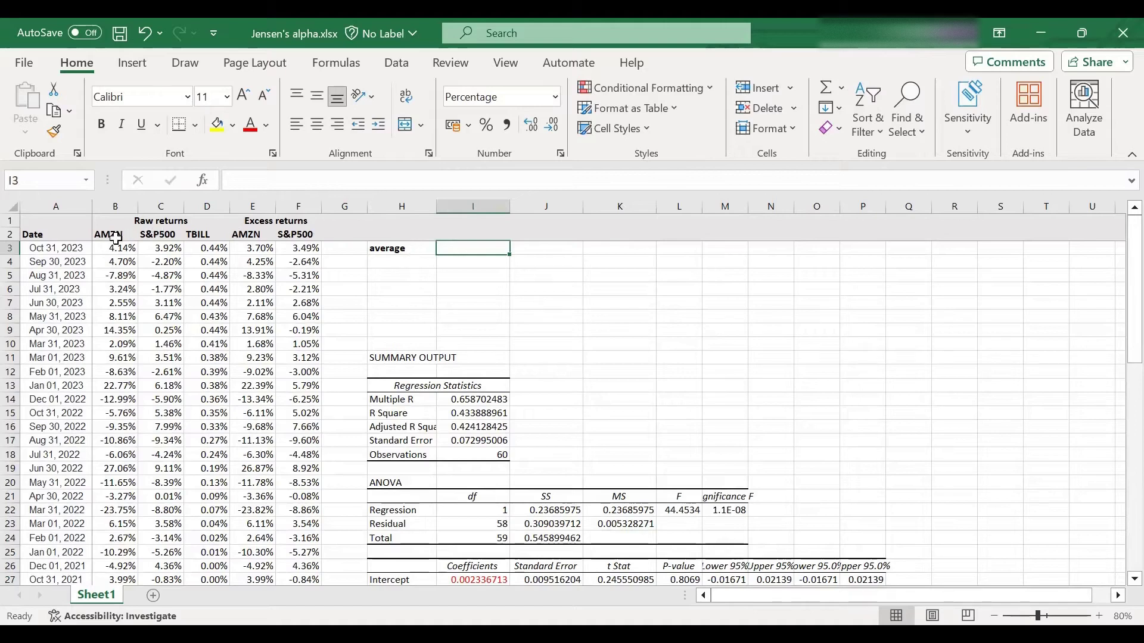
Step: Copy the AMZN, S&P500 and TBILL headers into I2:K2
drag(107, 234, 192, 232)
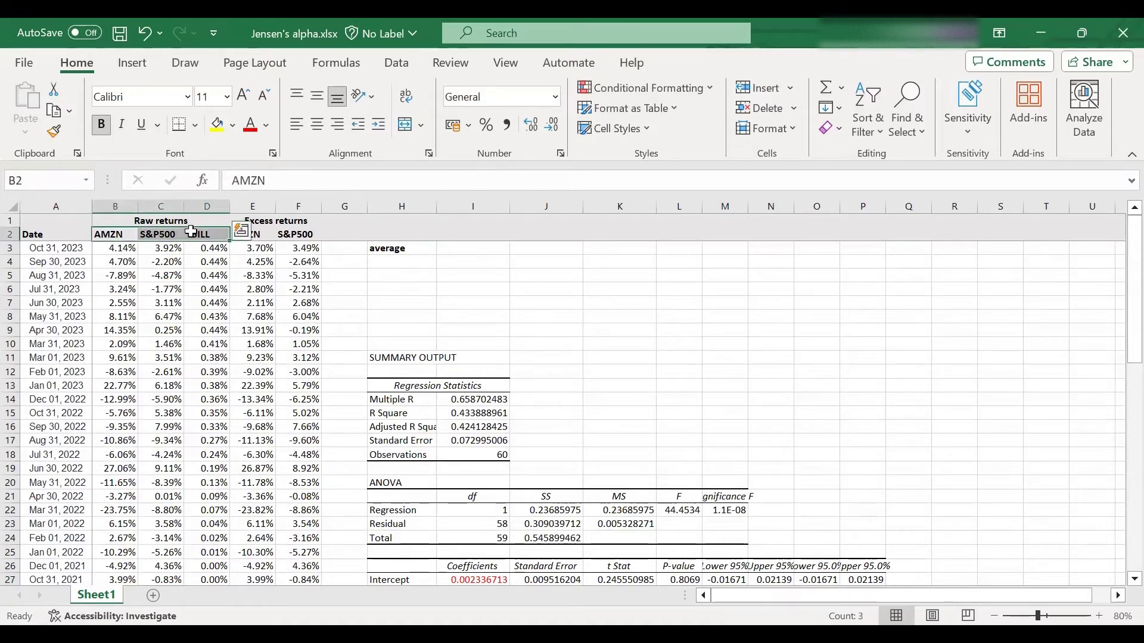
key(ctrl+c)
click(463, 234)
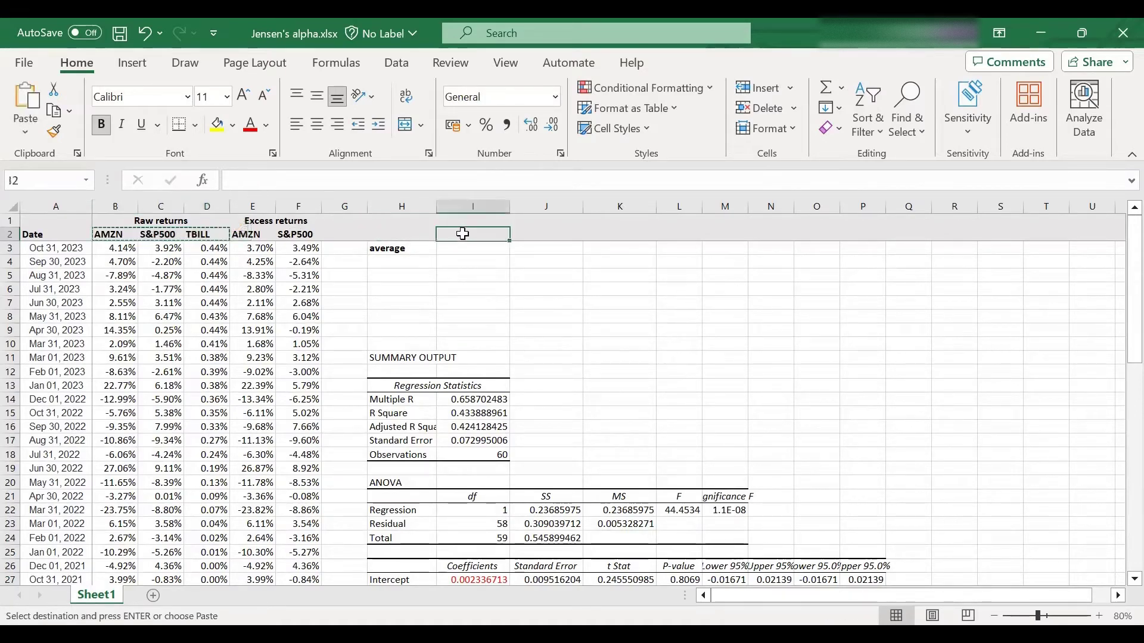
key(ctrl+v)
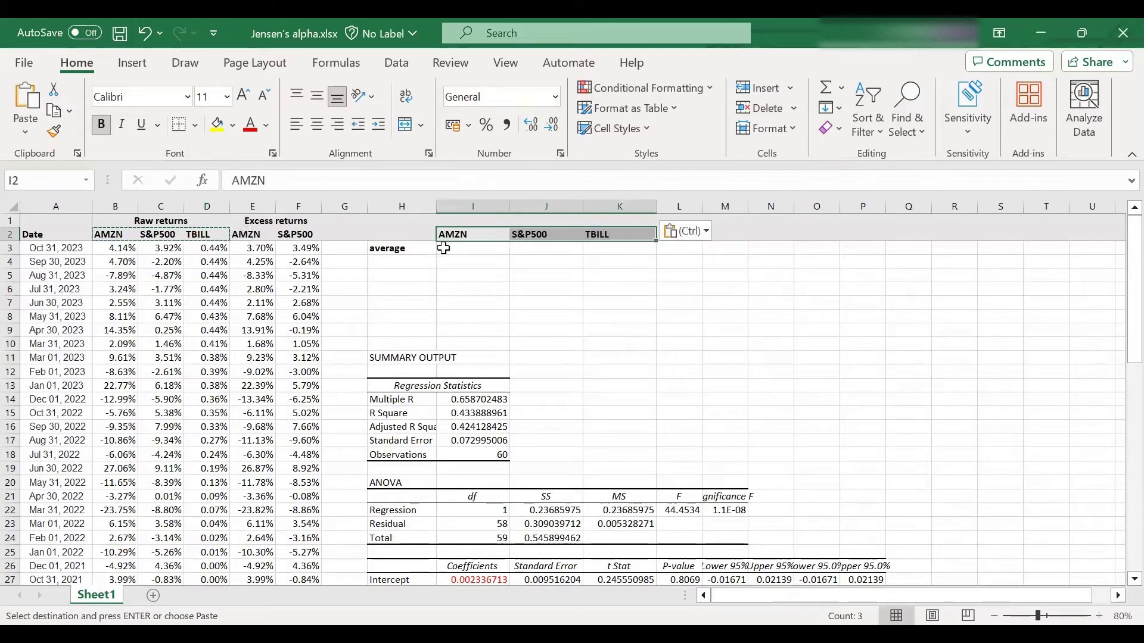
click(442, 251)
Step: Add the row labels 'alpha' in H4 and 'beta' in H5
click(391, 263)
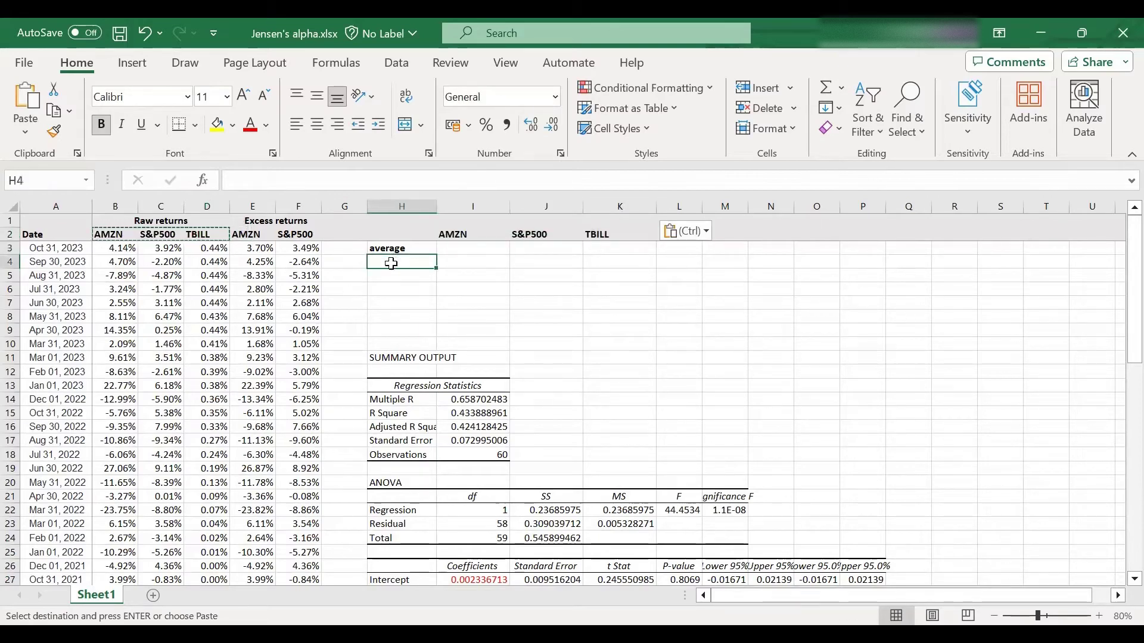
text(alpha)
key(Return)
text(beta)
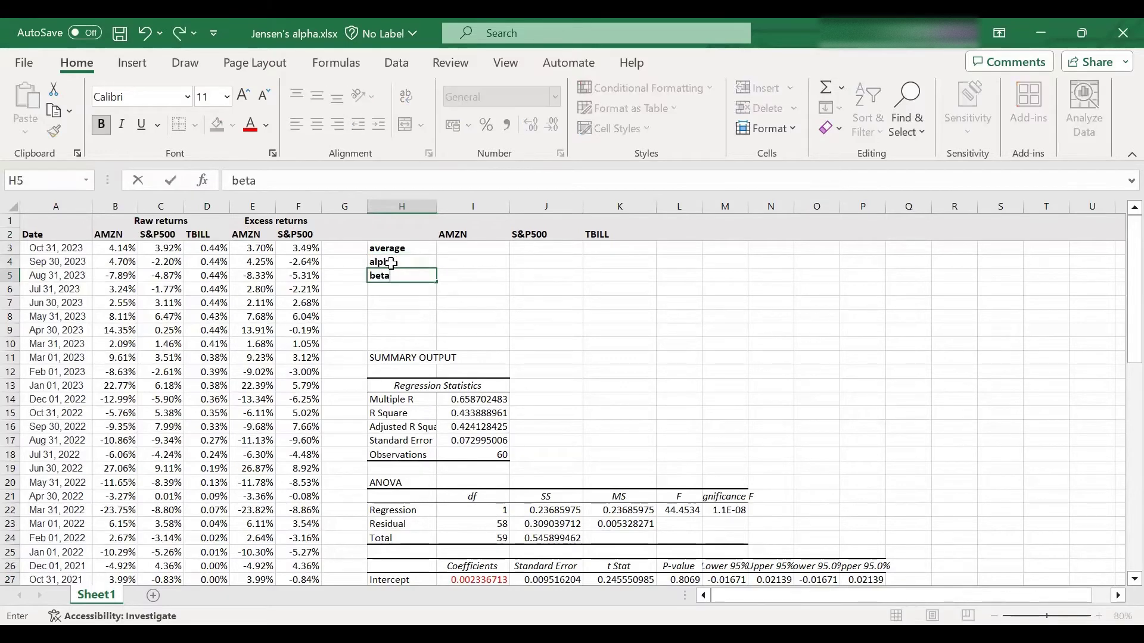
click(534, 274)
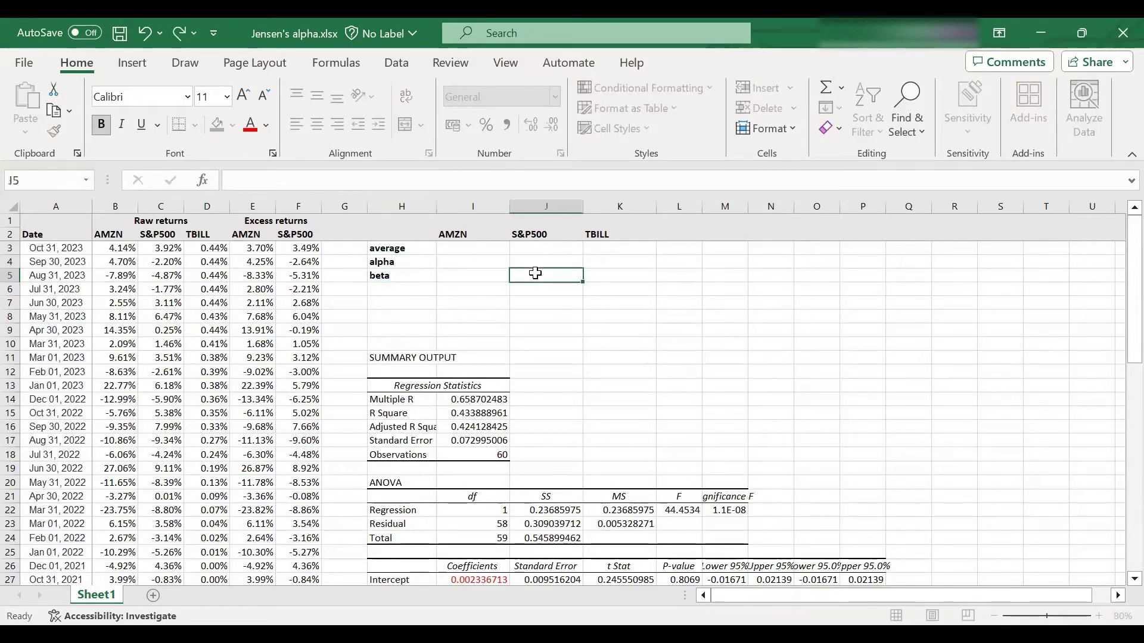
Step: Enter =AVERAGE(B3:B62) in I3 and fill it right to K3, giving 1.27%, 0.91% and 0.15%
click(467, 250)
text(=average)
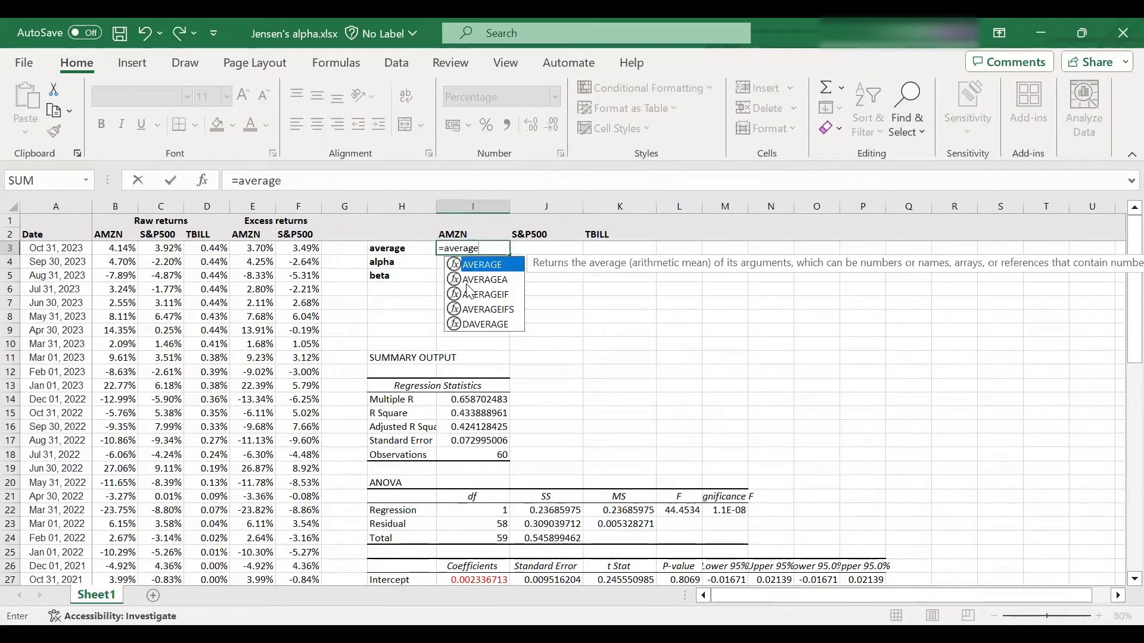
text(()
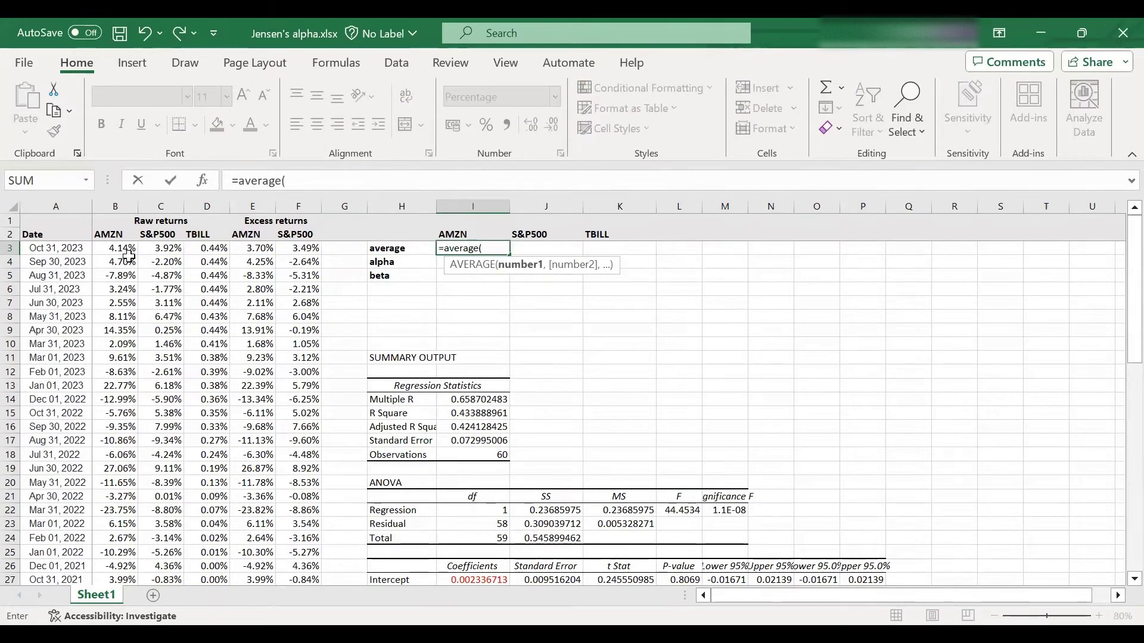
click(124, 252)
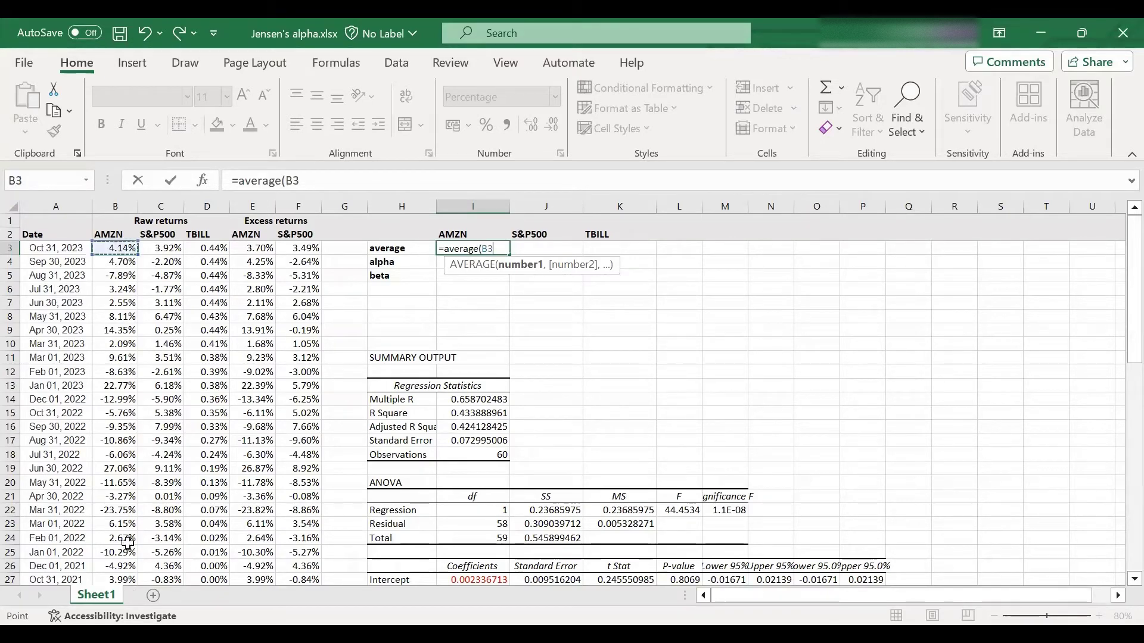
key(ctrl+shift+Down)
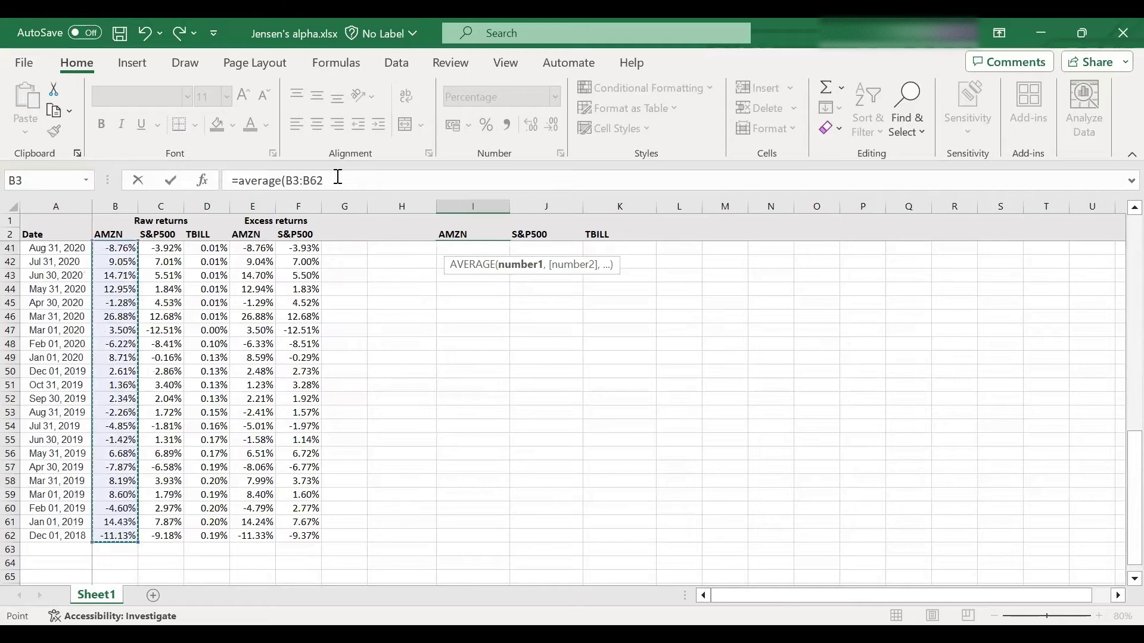
click(338, 176)
text())
key(Return)
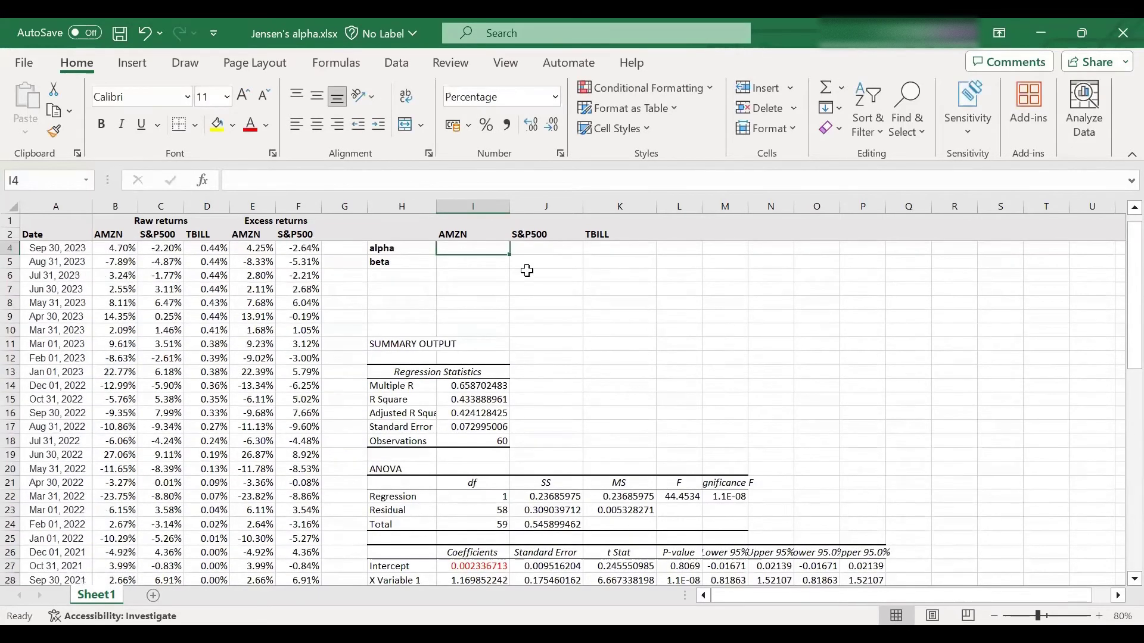
click(472, 249)
drag(512, 258, 645, 253)
click(551, 248)
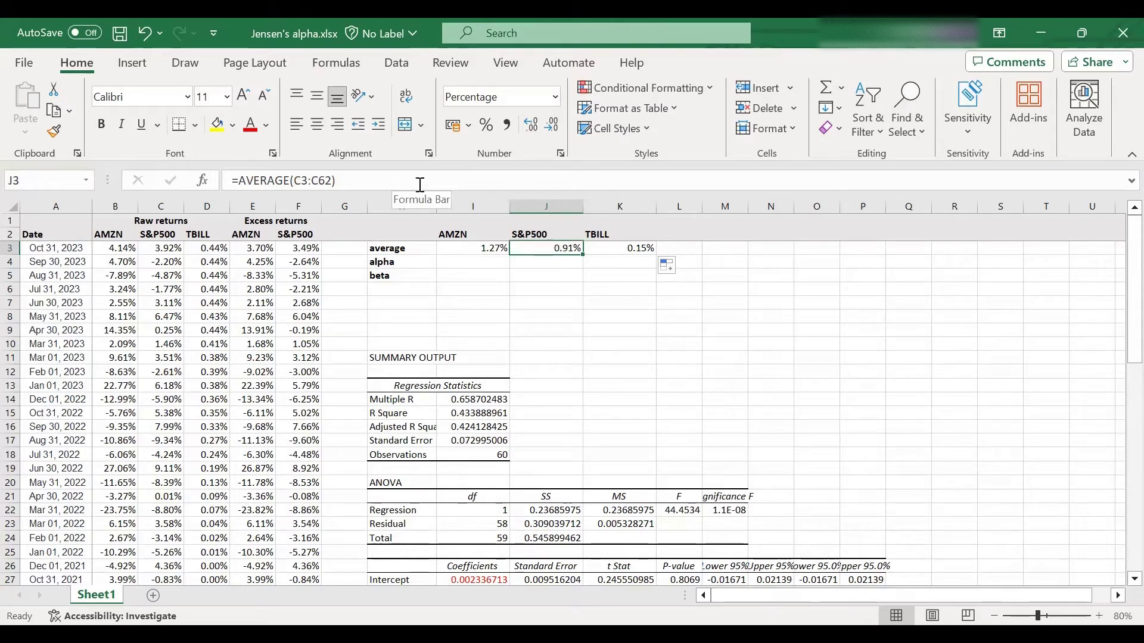
click(638, 247)
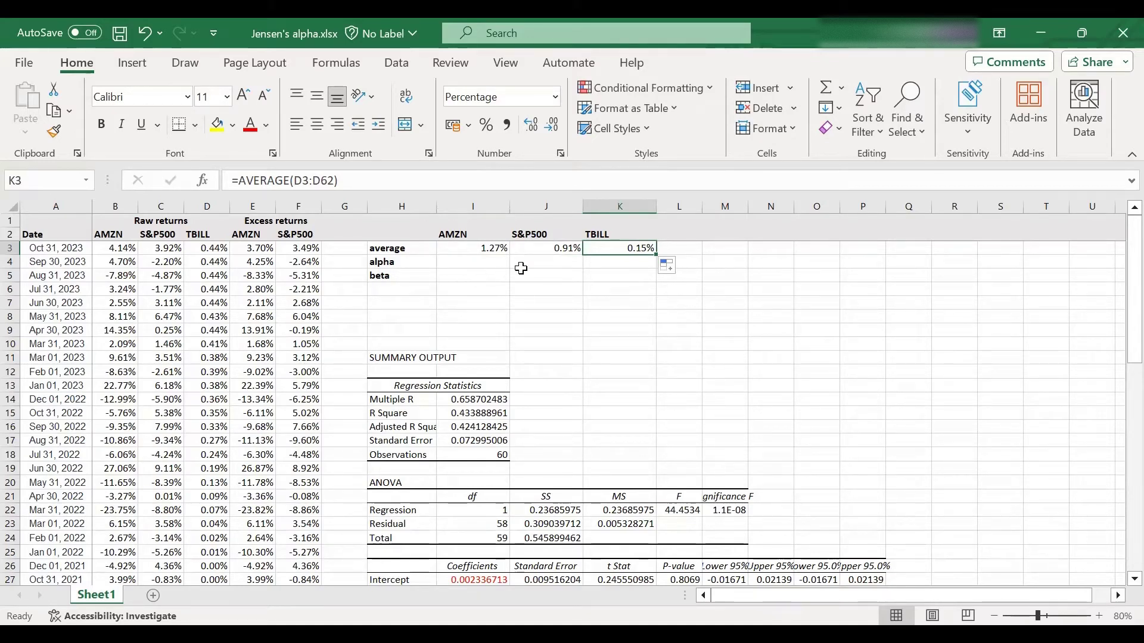
Step: Enter an alpha of 0 for S&P500 and TBILL
click(538, 263)
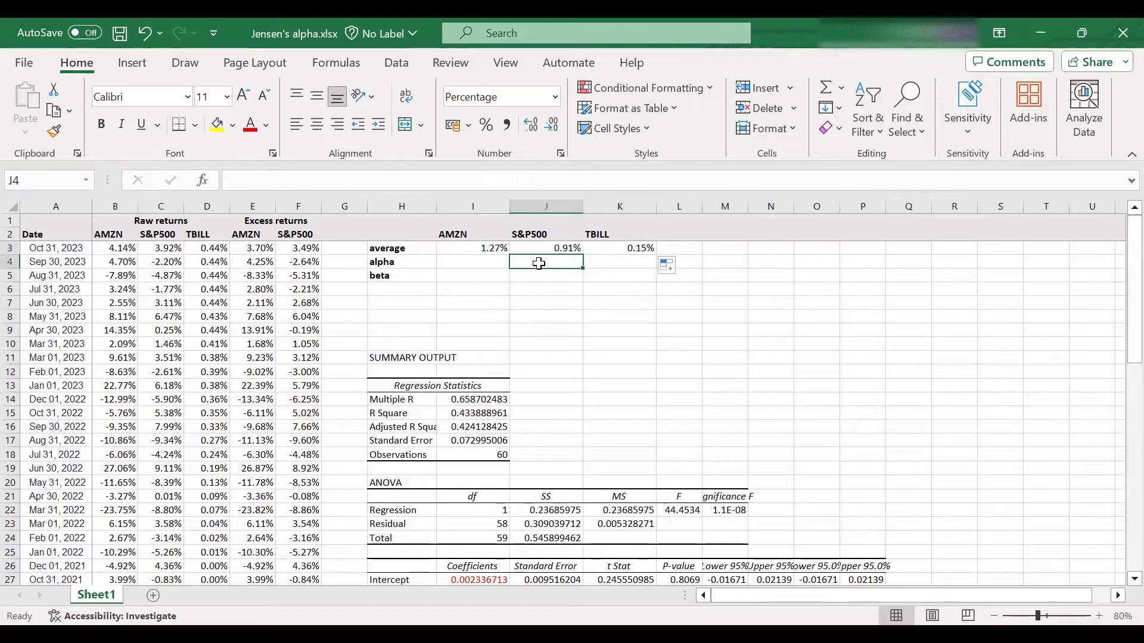
text(0)
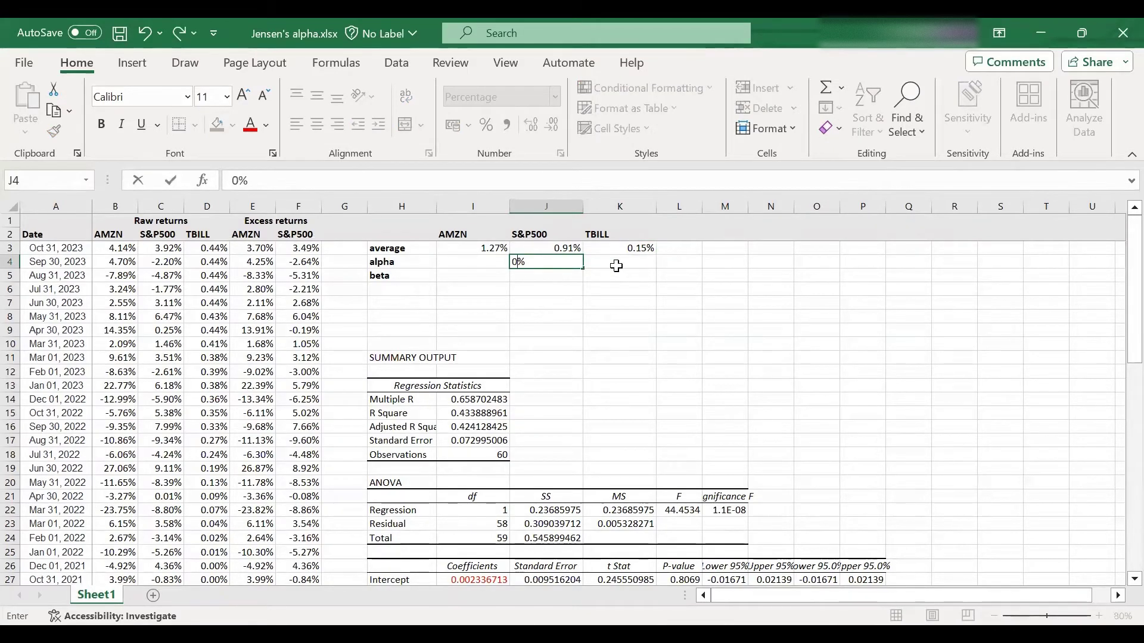
click(618, 266)
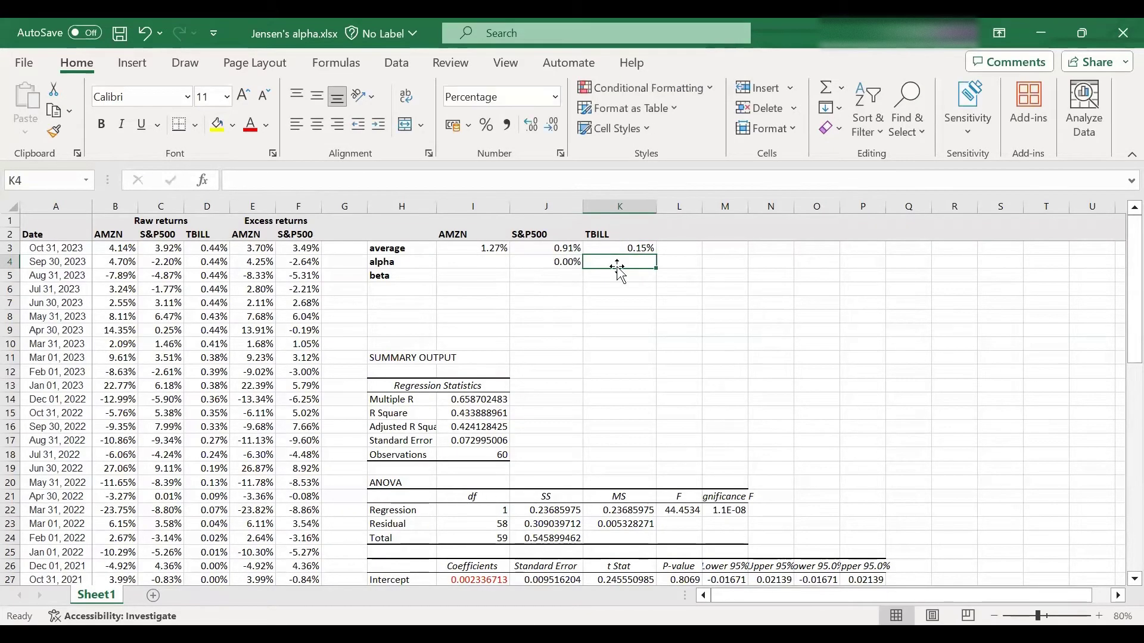
text(0)
key(Return)
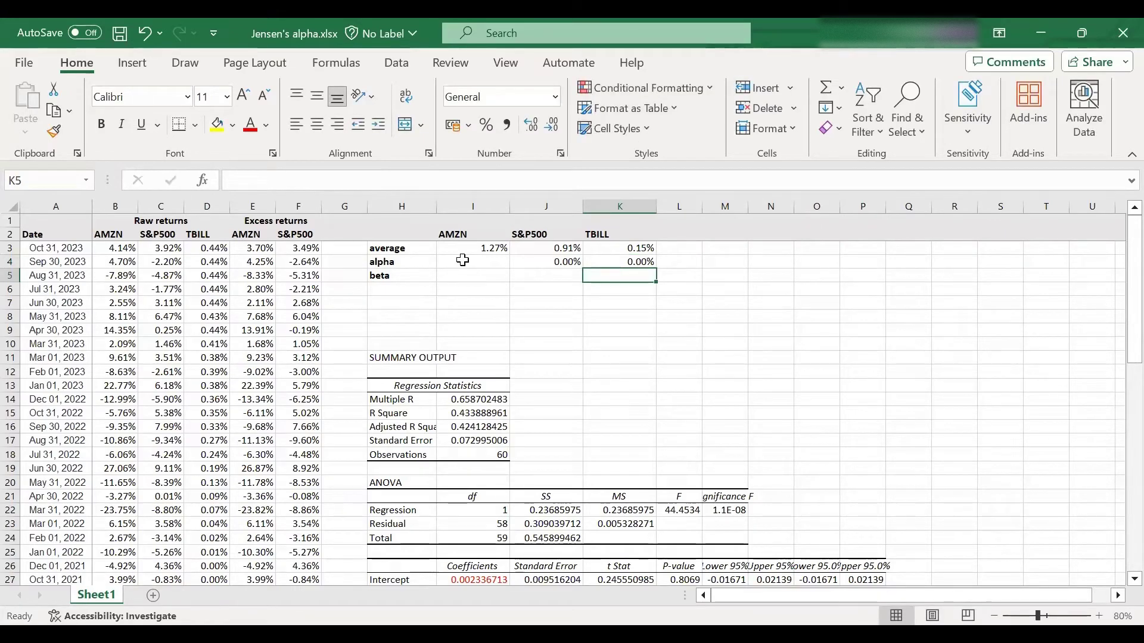
Step: Enter =INTERCEPT(E3:E62,F3:F62) in I4 for Amazon's alpha, giving 0.23%
click(463, 260)
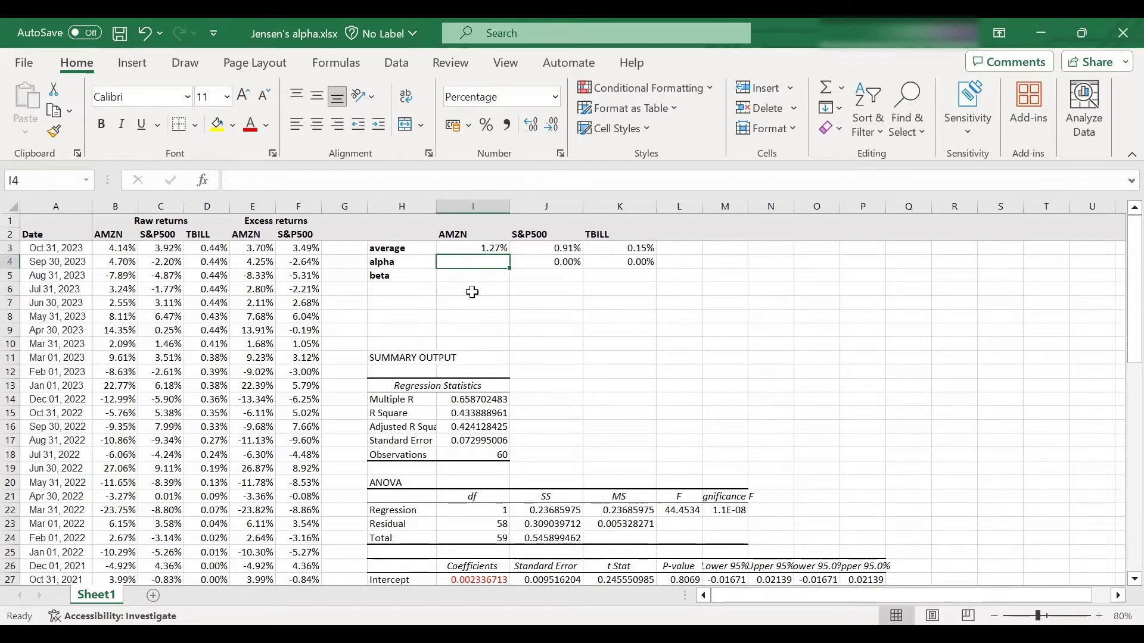
text(=)
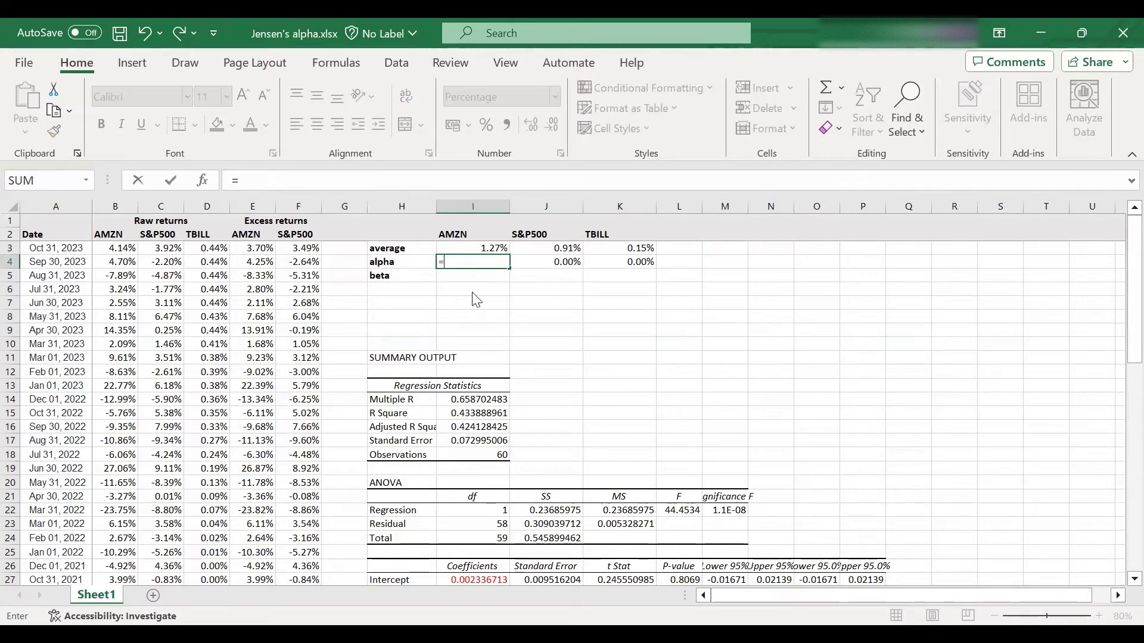
text(intercept()
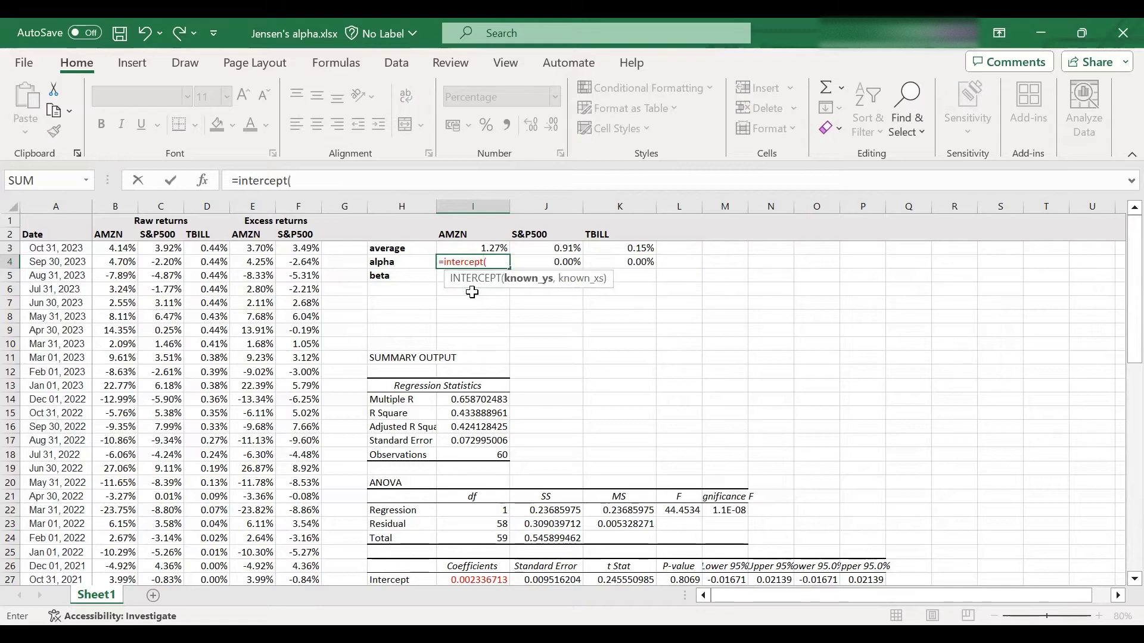
click(248, 254)
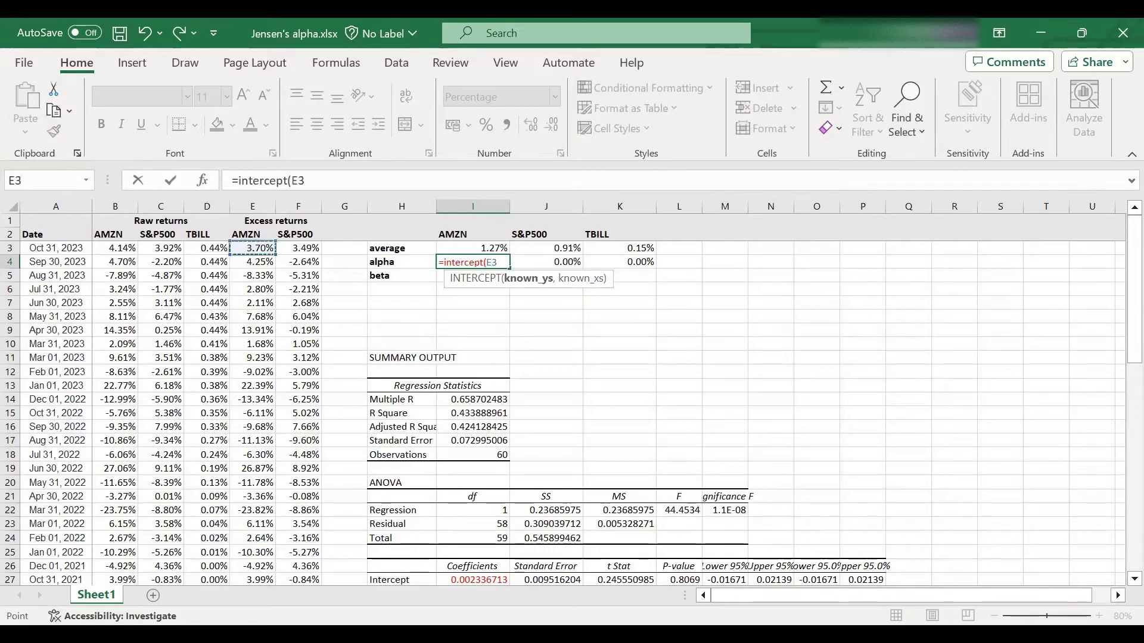
drag(251, 253, 255, 559)
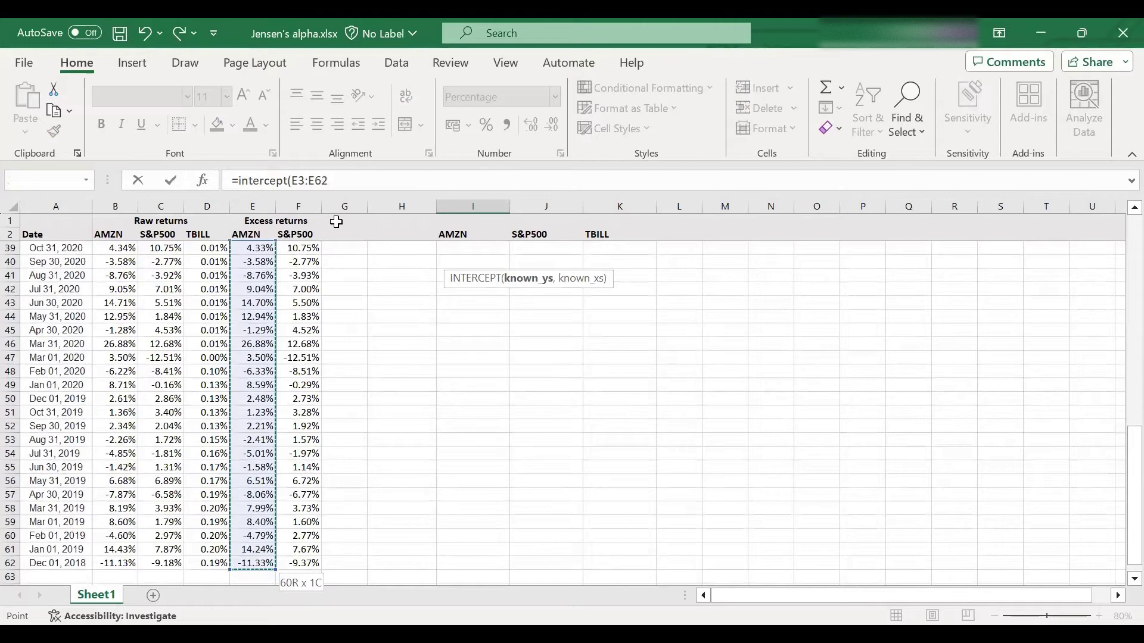
click(345, 183)
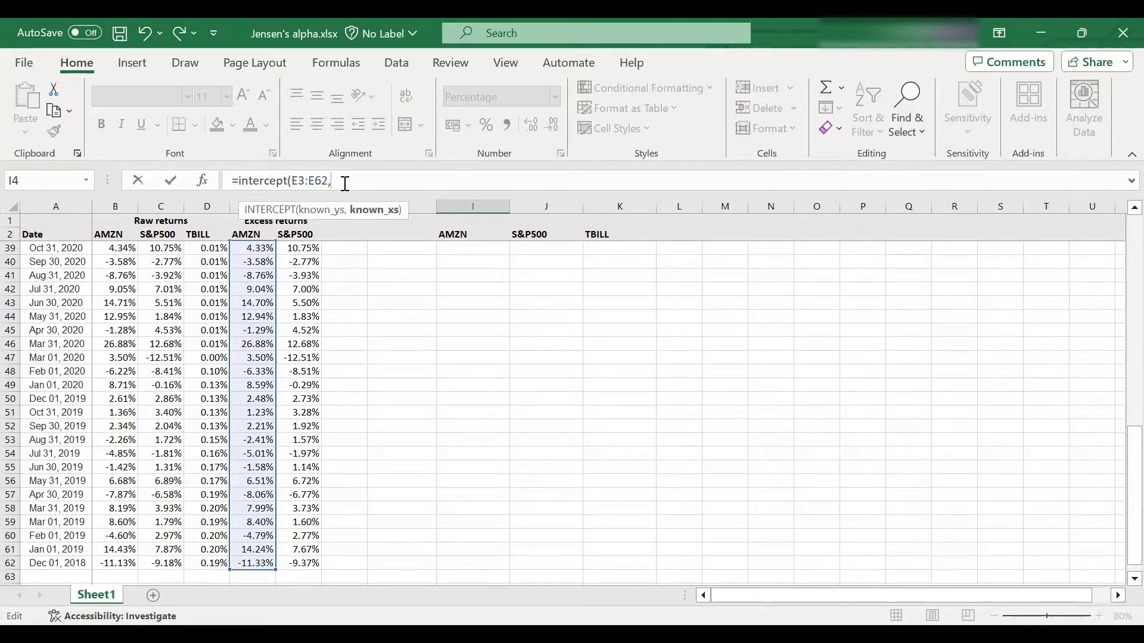
text(,)
drag(296, 560, 306, 539)
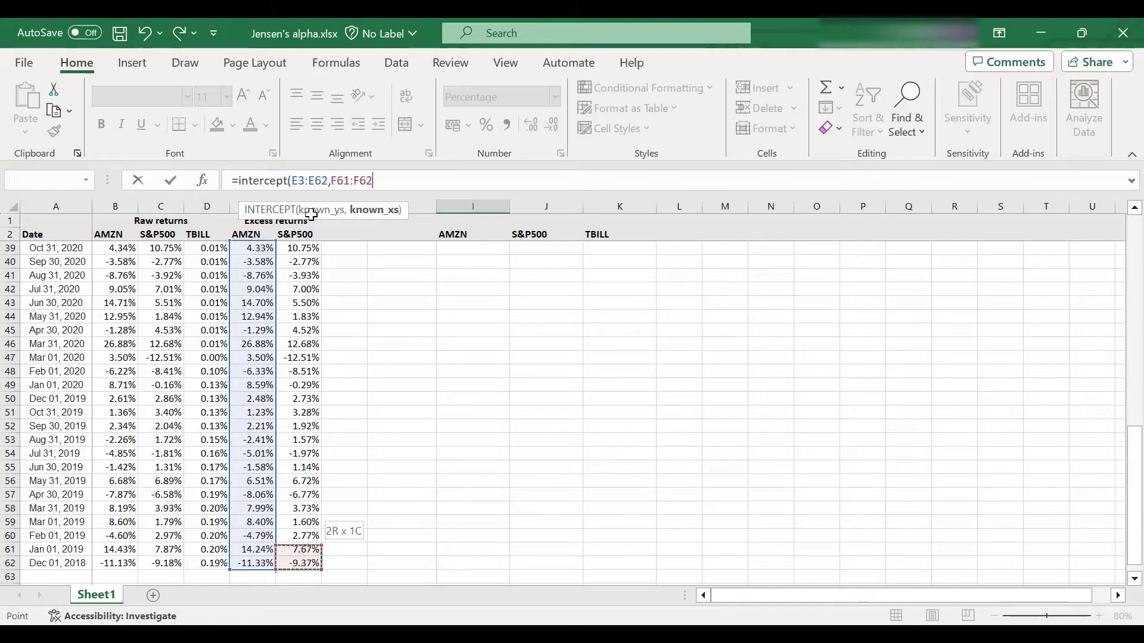
scroll(307, 247, up, 12)
shift+click(307, 247)
text())
key(Return)
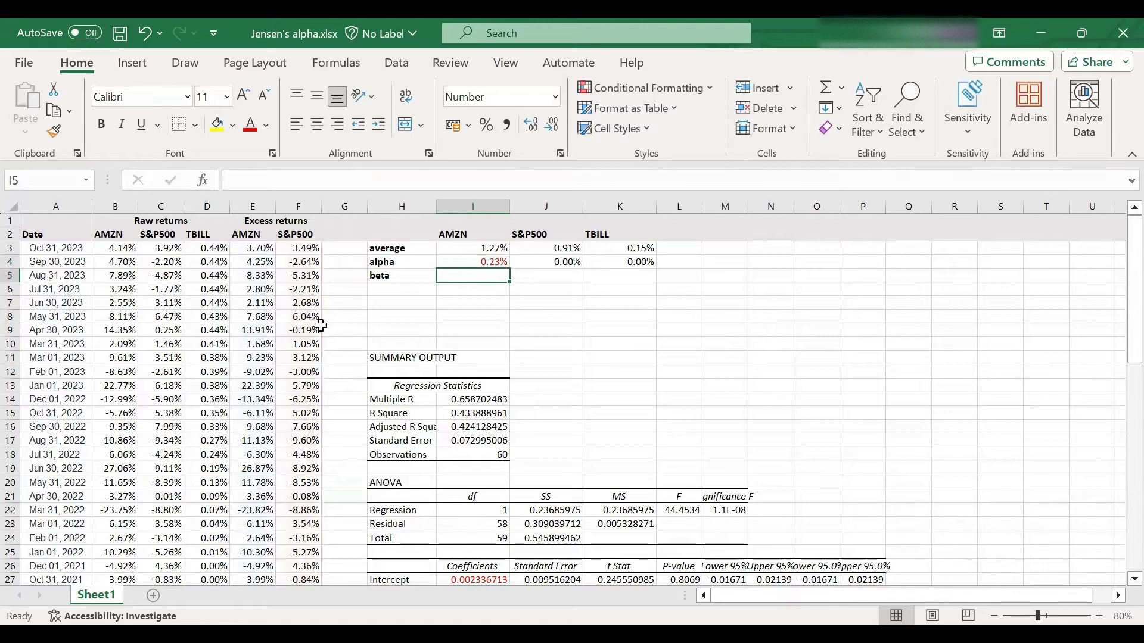
Step: Compare the INTERCEPT alpha with the regression output's intercept value
click(485, 262)
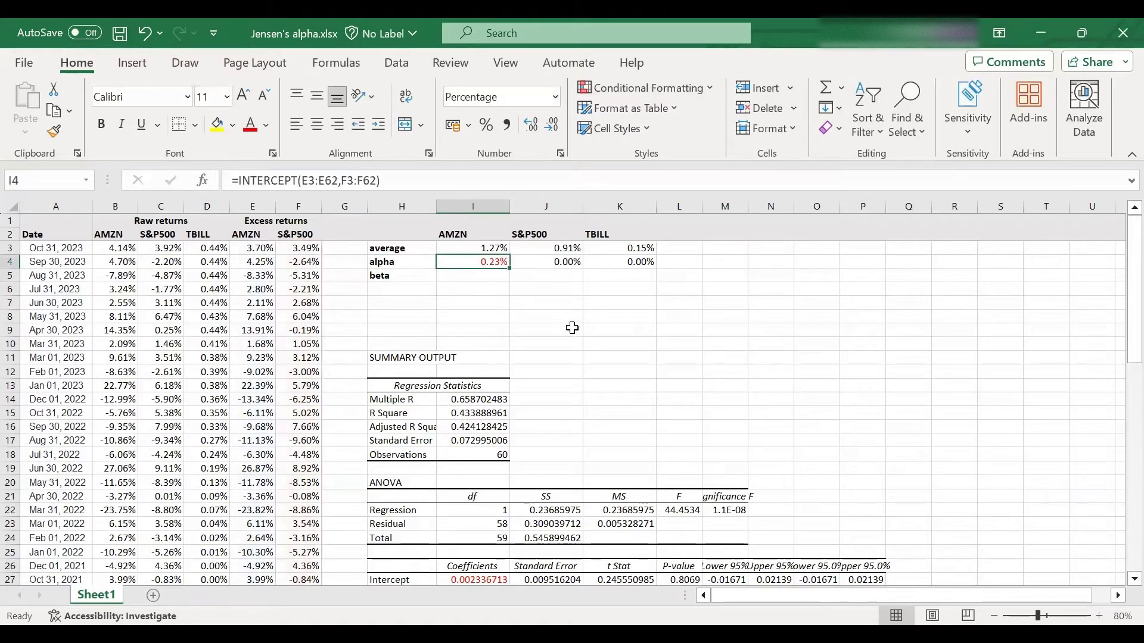
scroll(572, 328, down, 2)
click(464, 539)
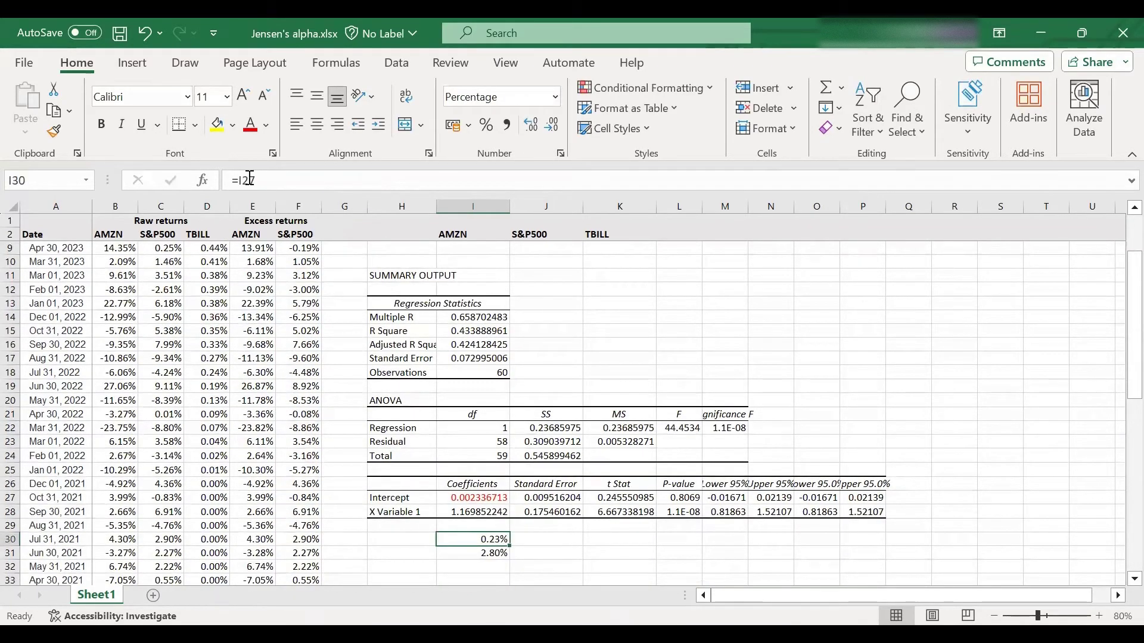
scroll(529, 369, up, 2)
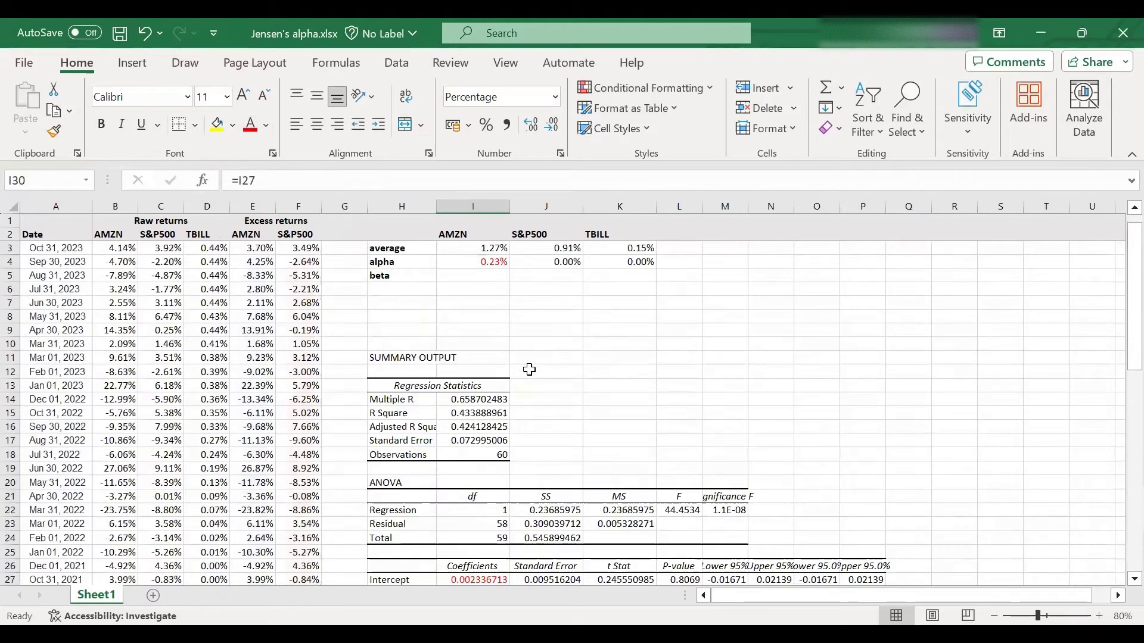
click(465, 260)
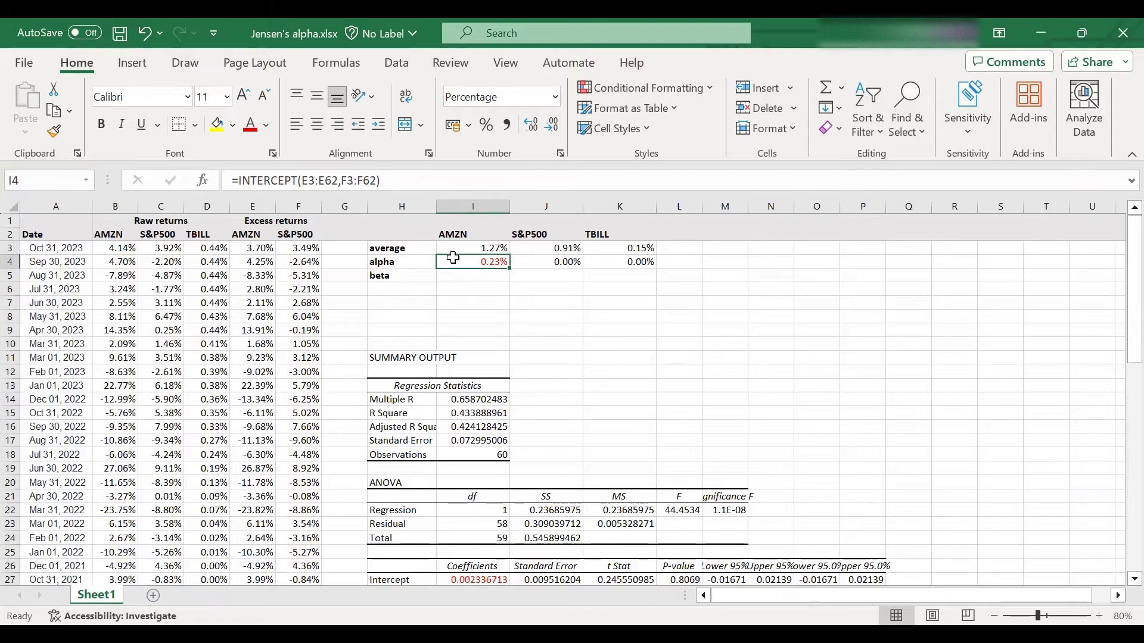
scroll(599, 465, down, 2)
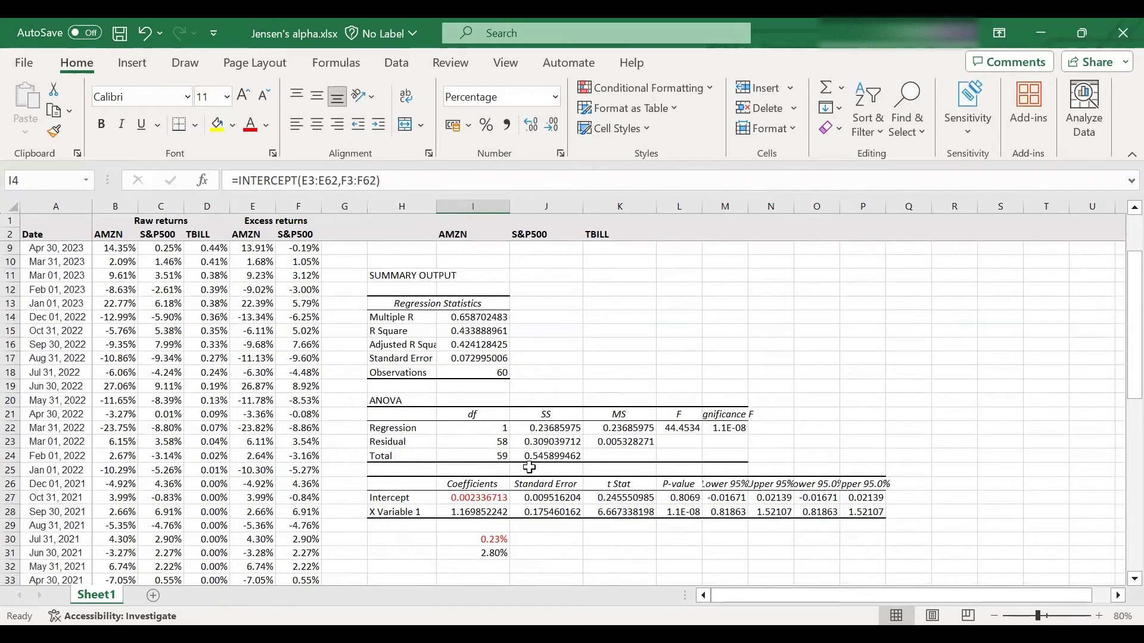
scroll(463, 404, up, 2)
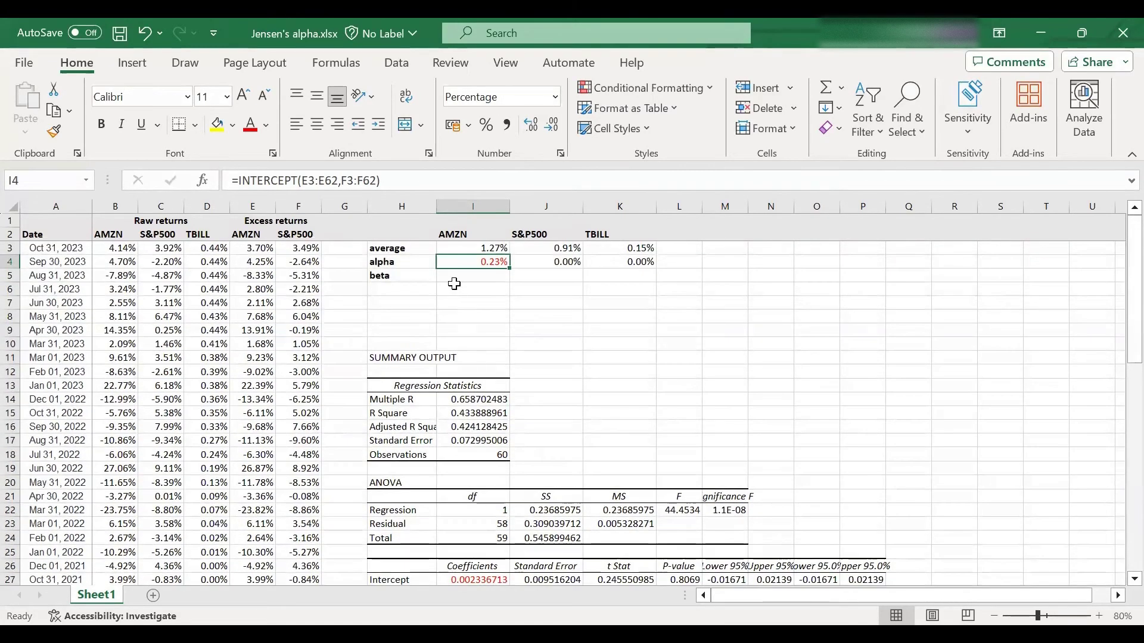
Step: Enter a beta of 1 for S&P500 and 0 for TBILL in the summary table
click(536, 275)
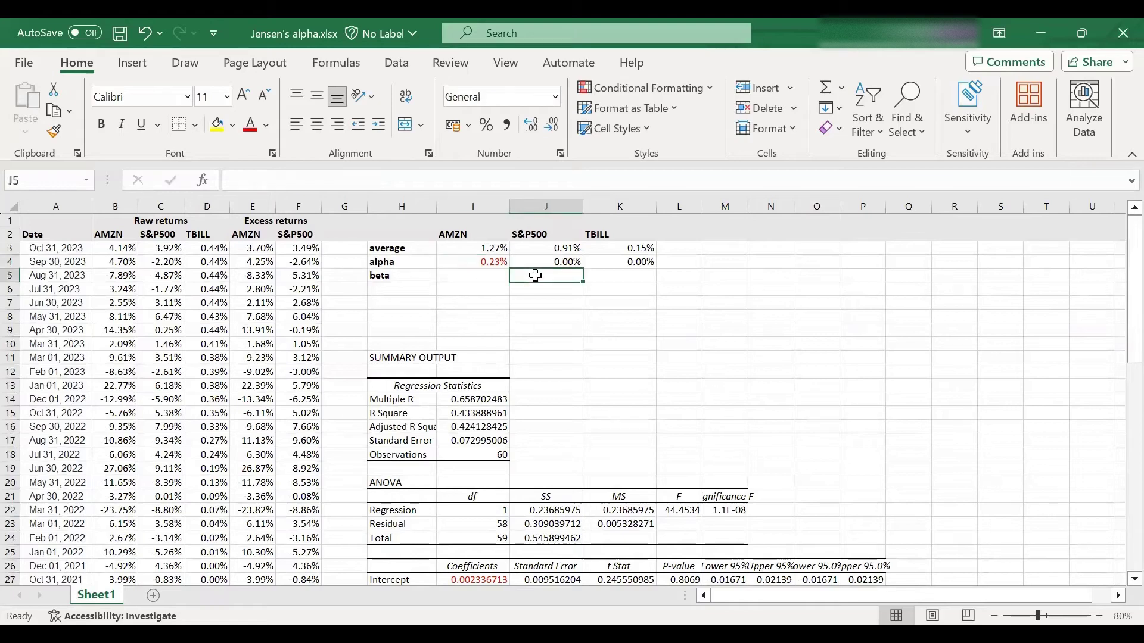
text(1)
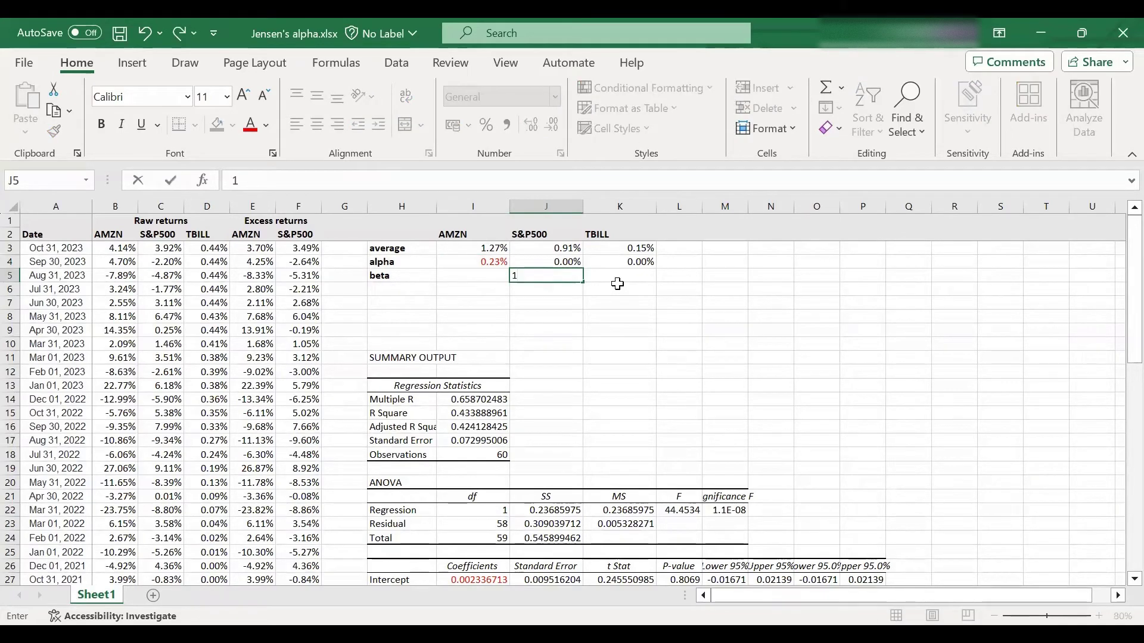
click(620, 277)
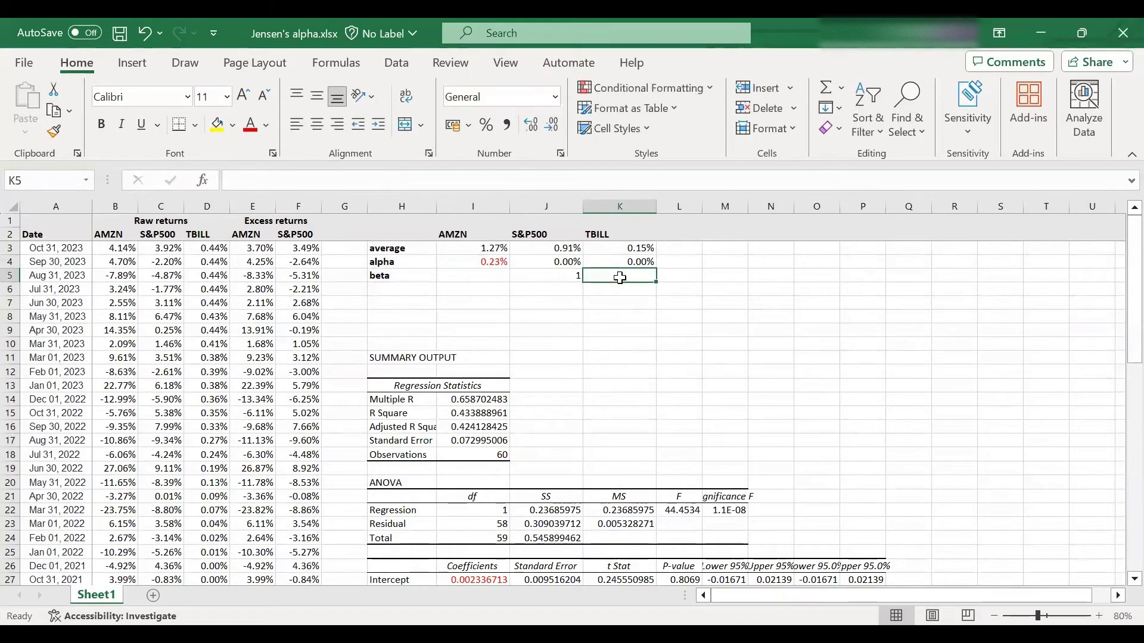
text(0)
key(Return)
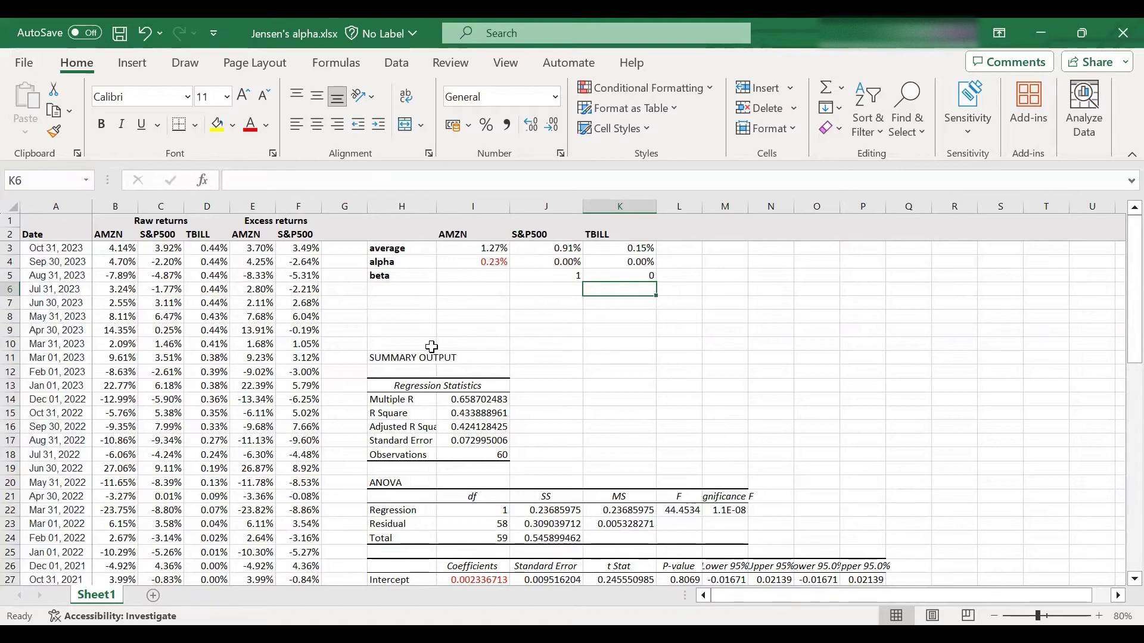
Step: Compute the AMZN beta in I5 with =SLOPE(E3:E62,F3:F62), giving 1.17
scroll(432, 350, down, 1)
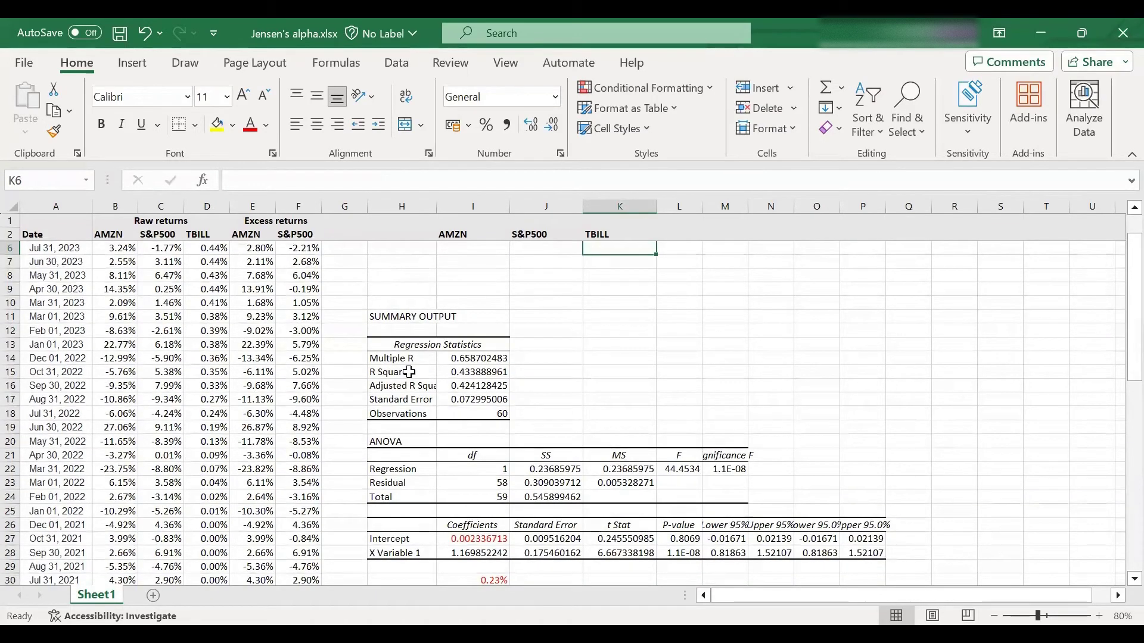
scroll(399, 375, down, 1)
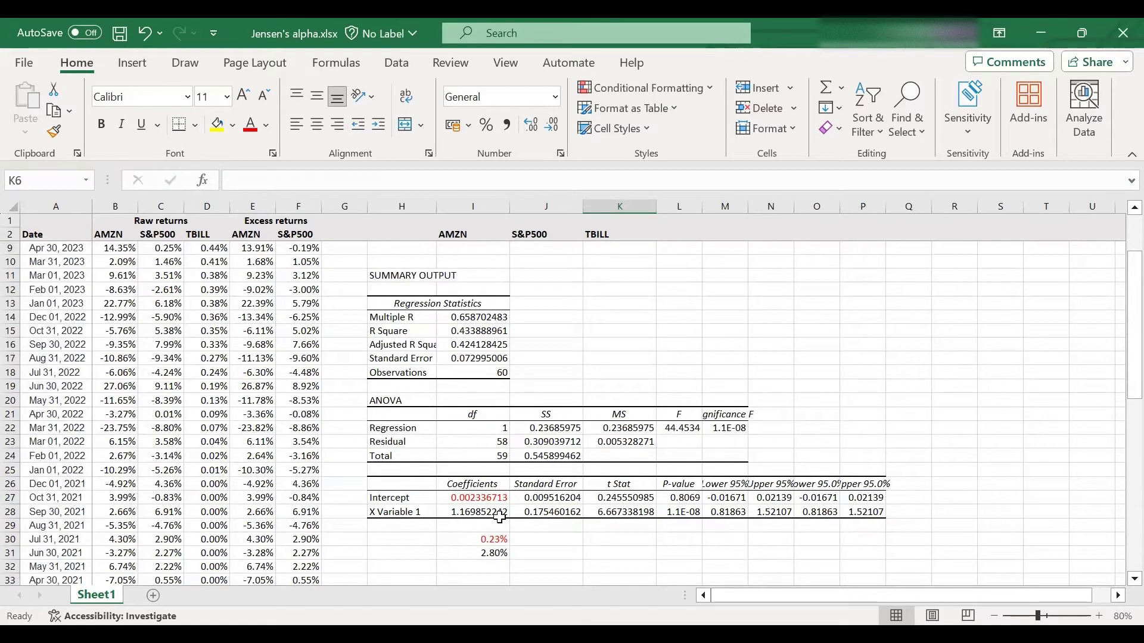
scroll(500, 517, up, 2)
click(453, 275)
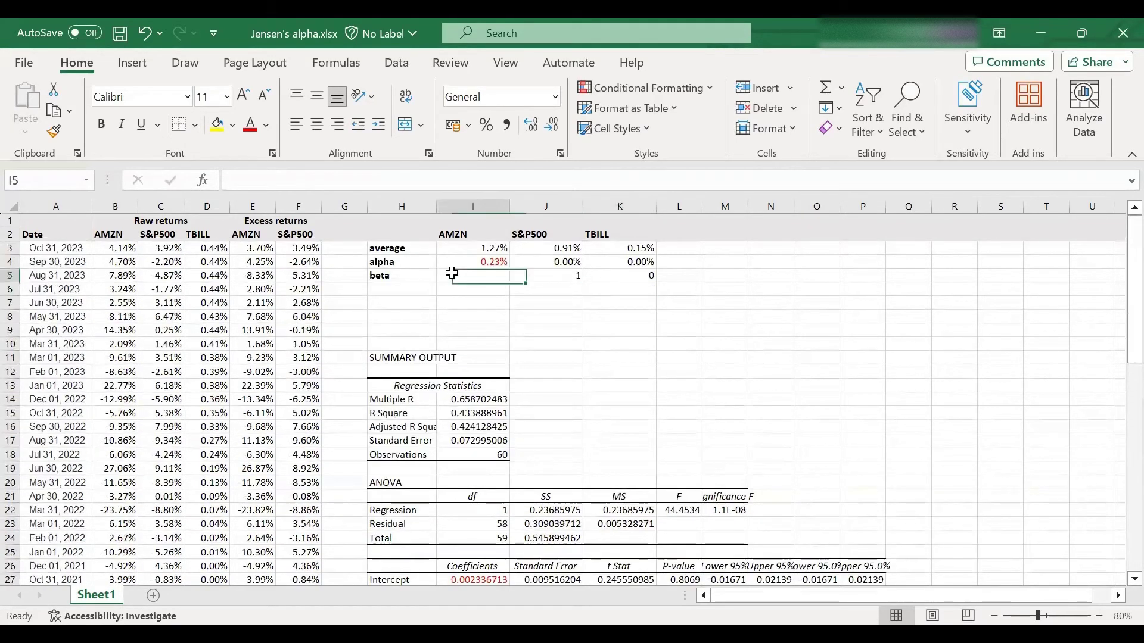
double_click(454, 274)
text(=s)
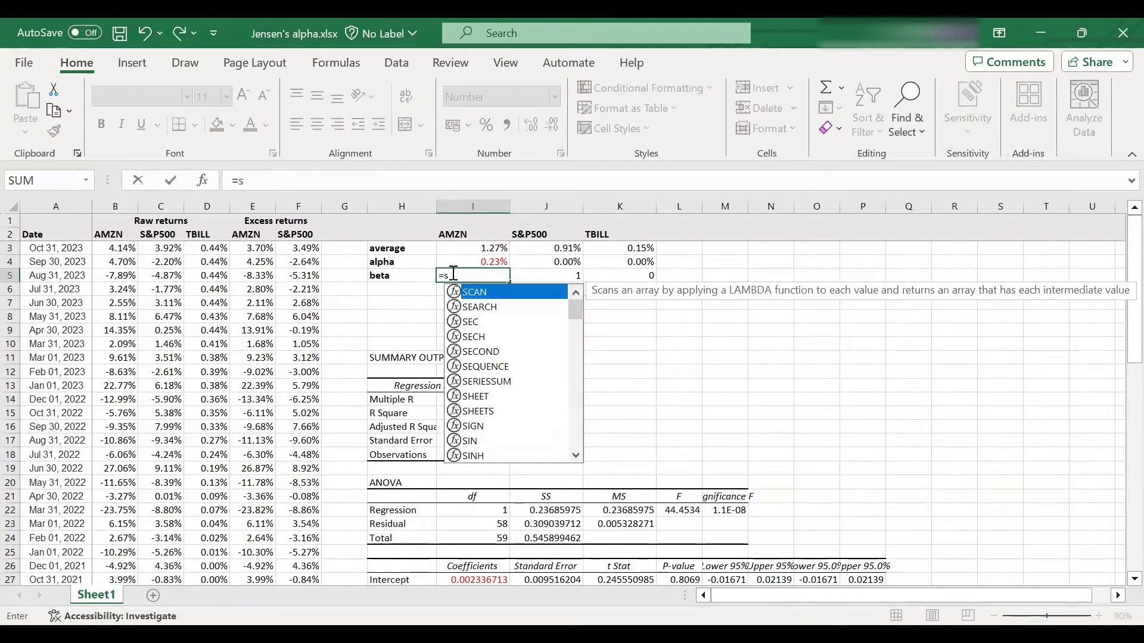
text(lope()
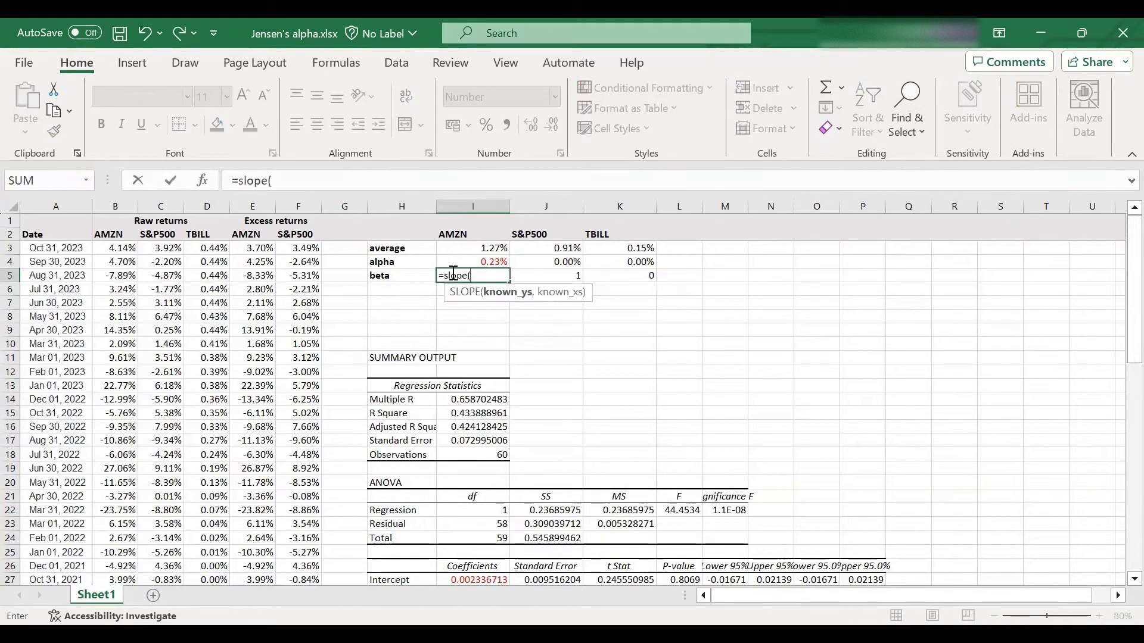
click(260, 249)
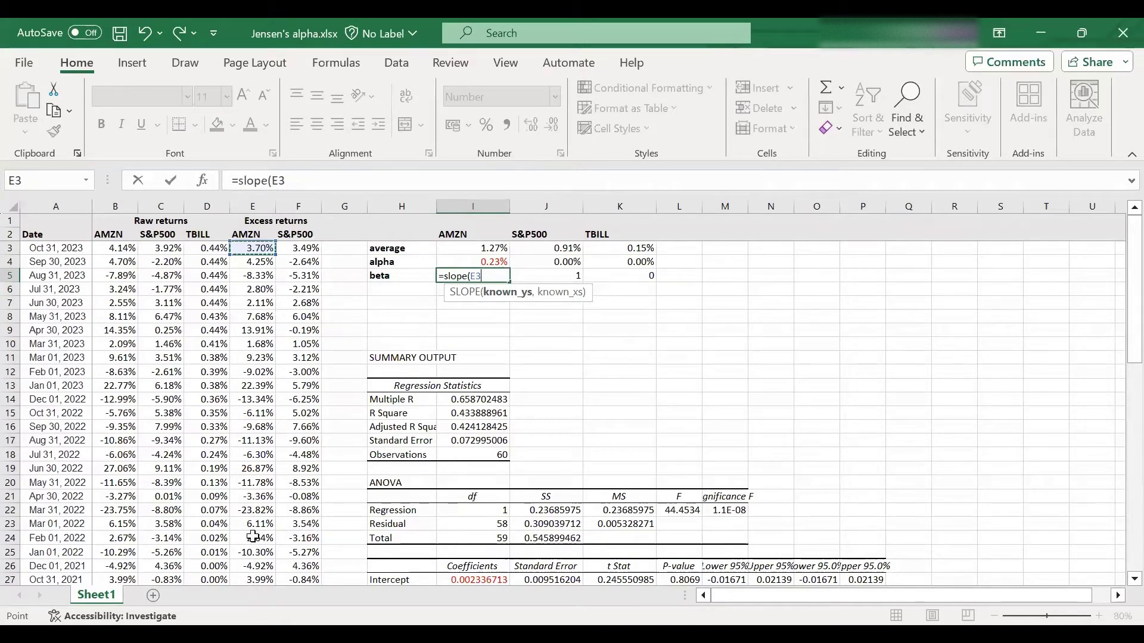
key(ctrl+shift+Down)
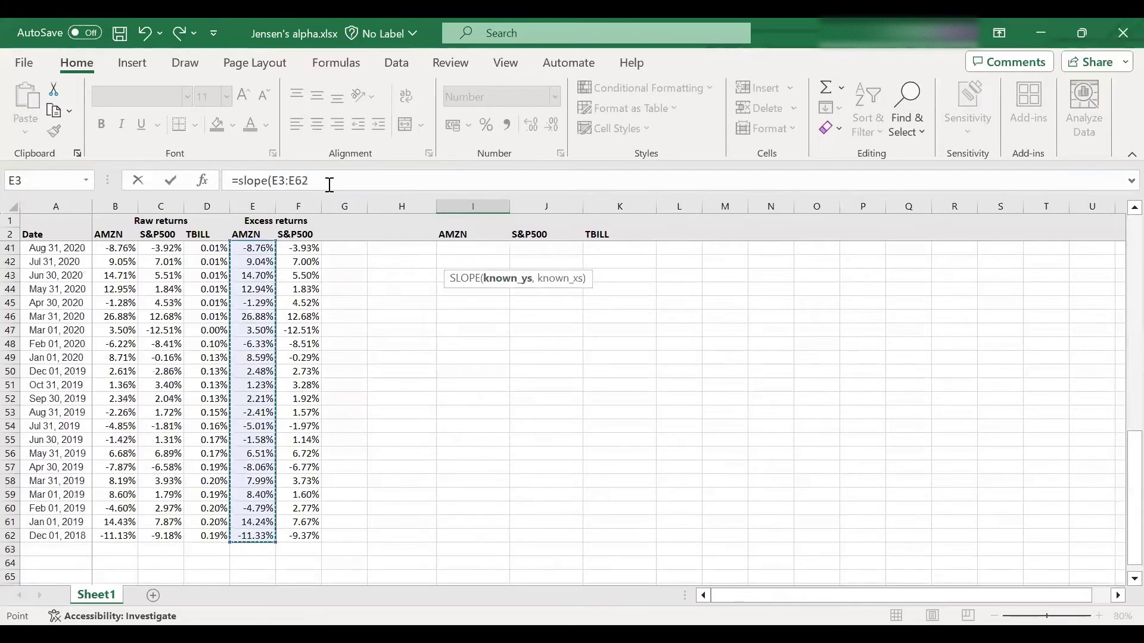
text(,)
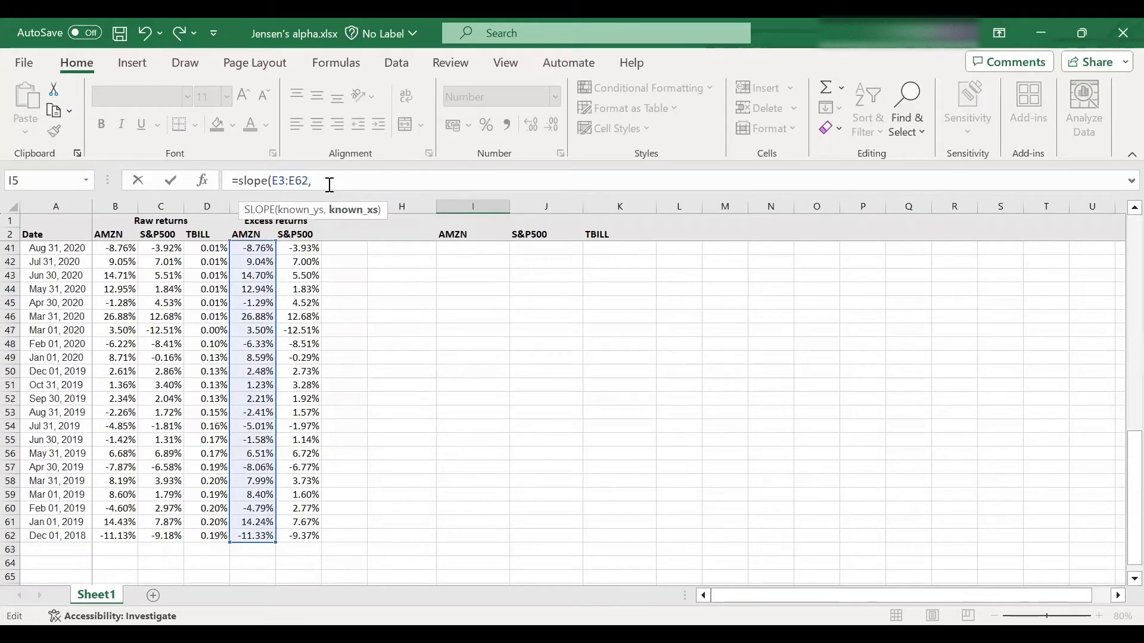
click(297, 535)
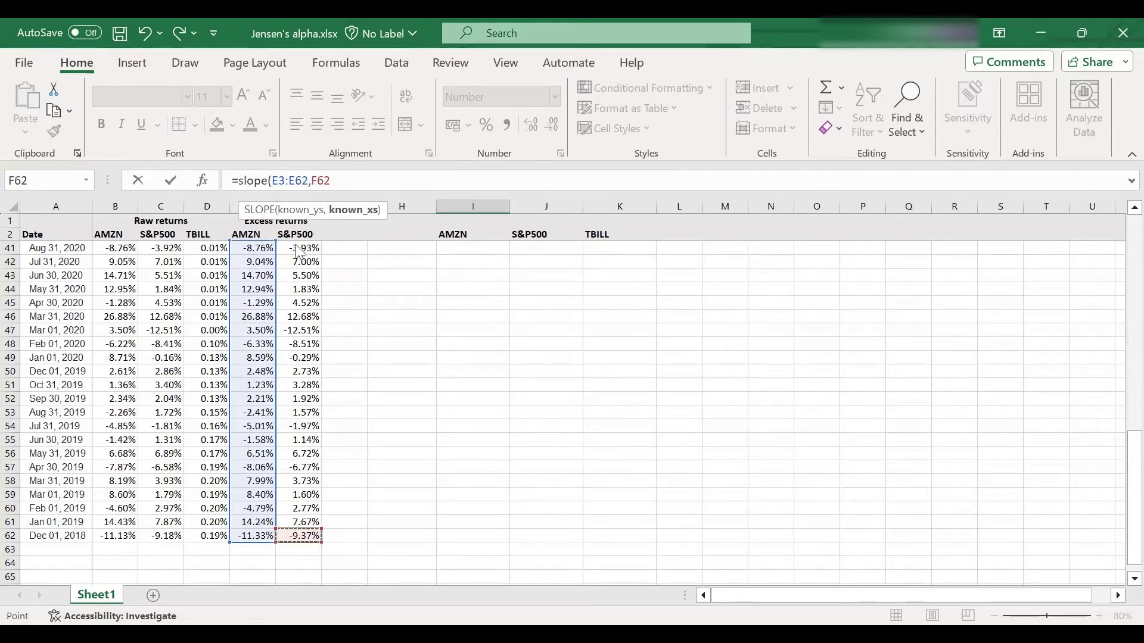
key(ctrl+shift+Up)
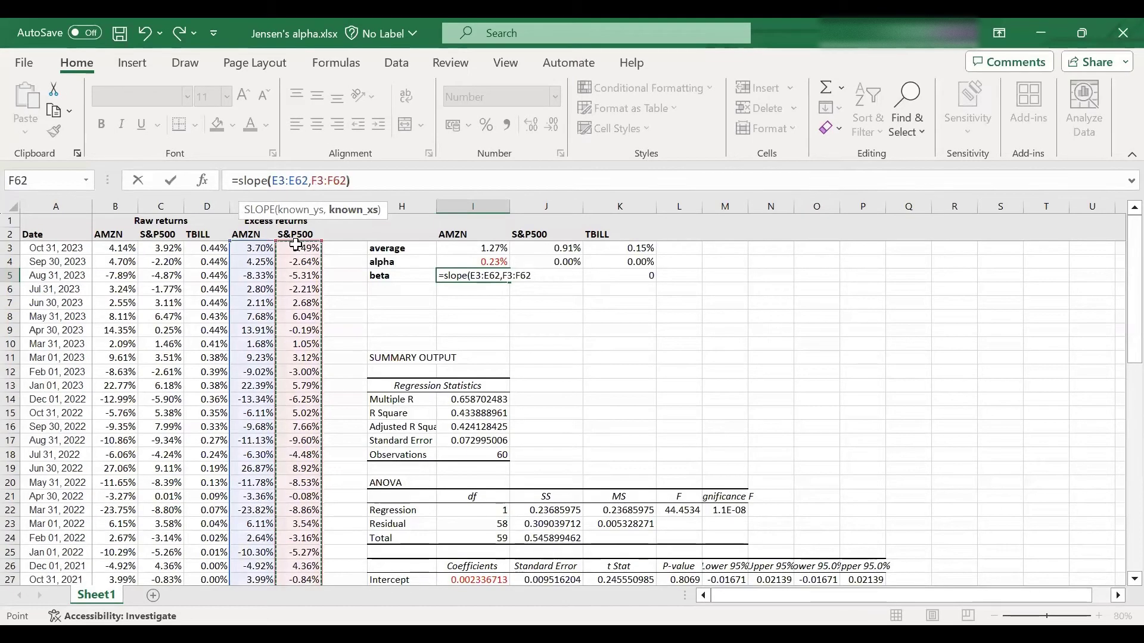
key(Return)
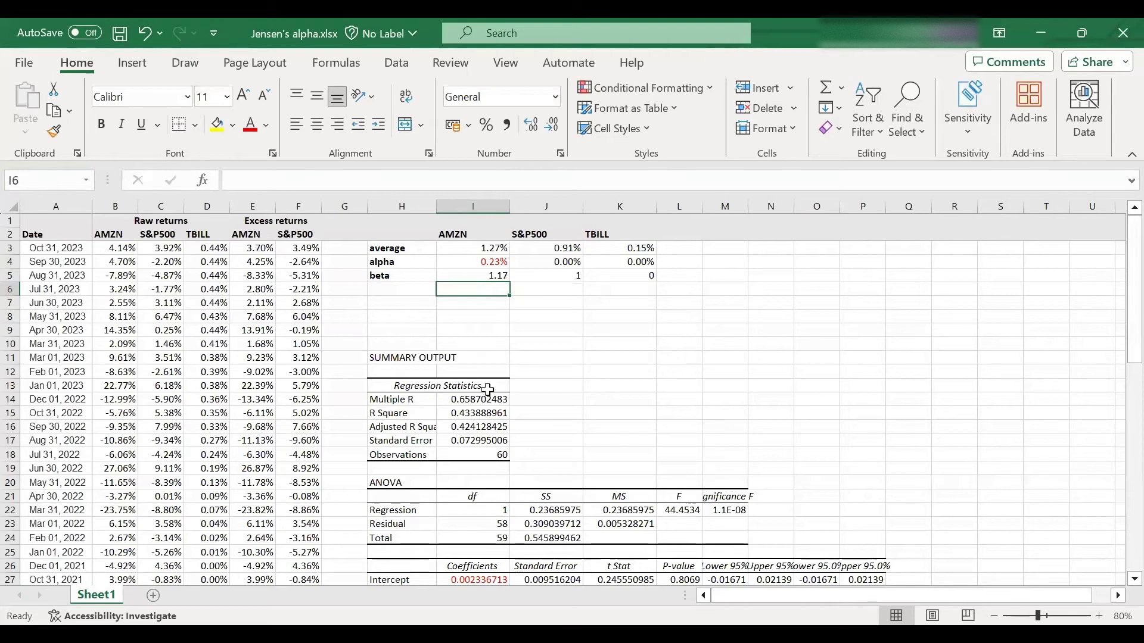
scroll(470, 434, down, 3)
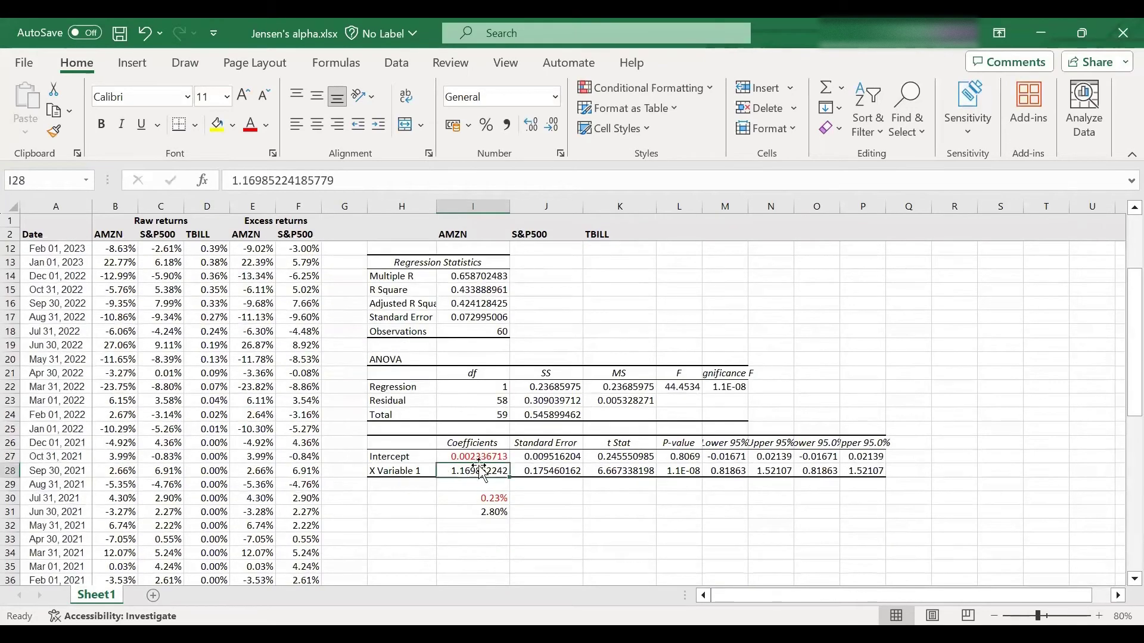
scroll(482, 471, up, 3)
click(498, 275)
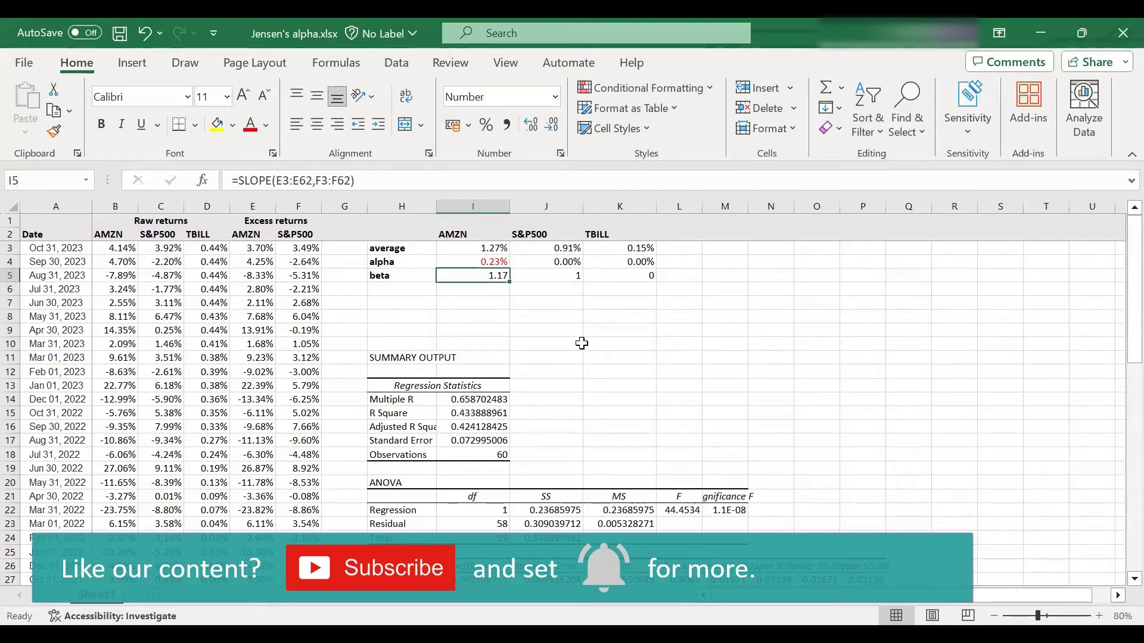
Step: Insert a plain scatter chart of the table, move it beside the regression output, and delete its title
click(136, 65)
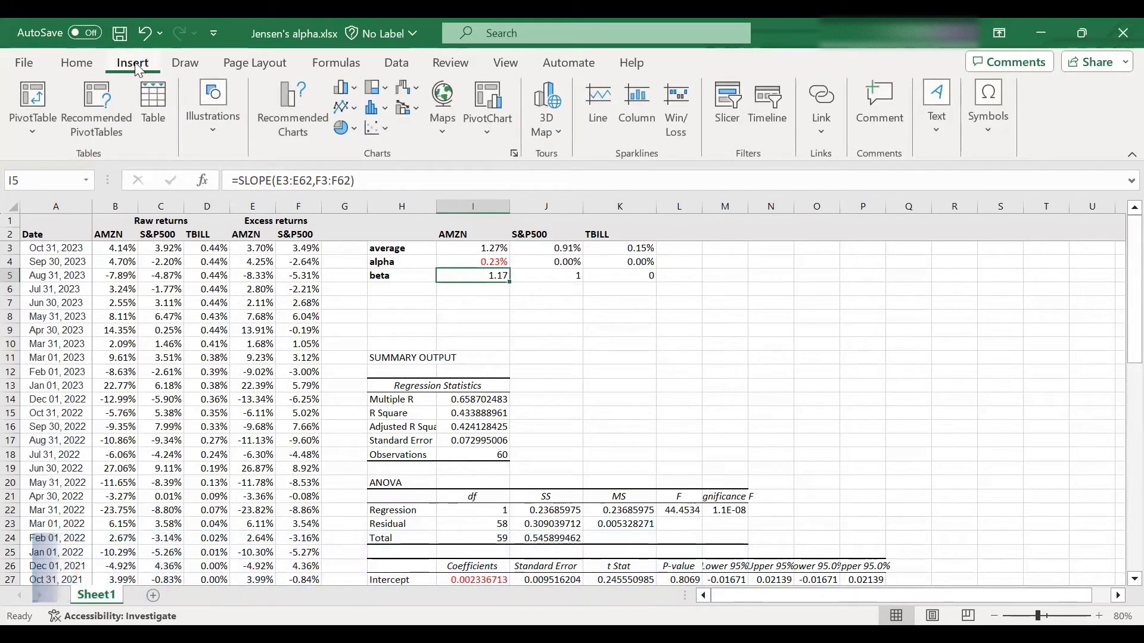
click(389, 133)
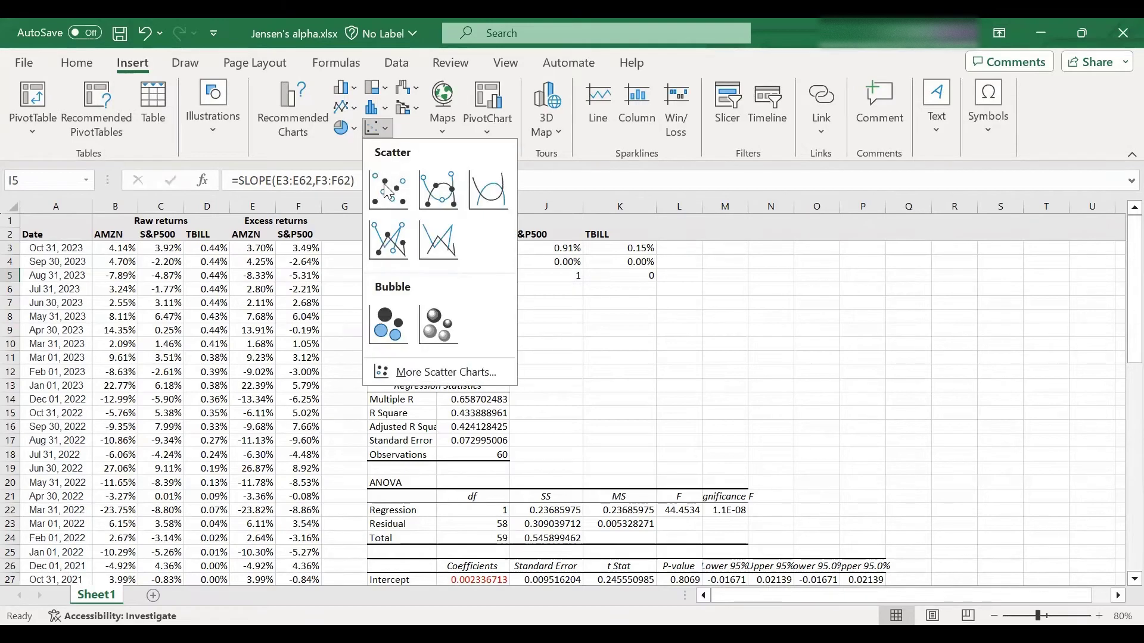
click(388, 189)
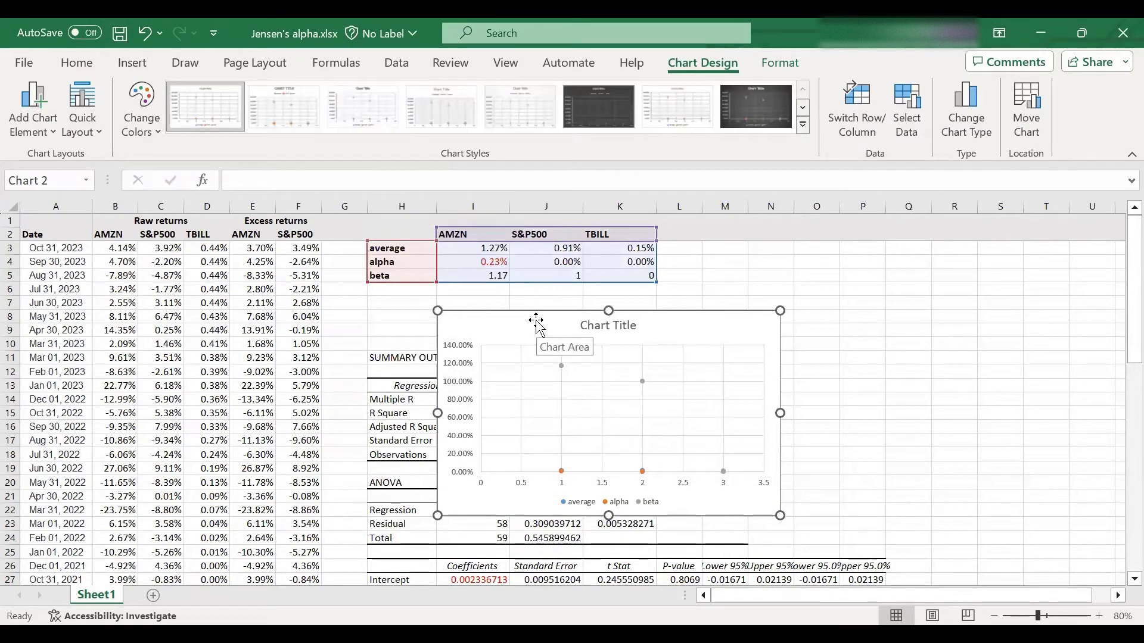
drag(535, 320, 695, 318)
click(780, 323)
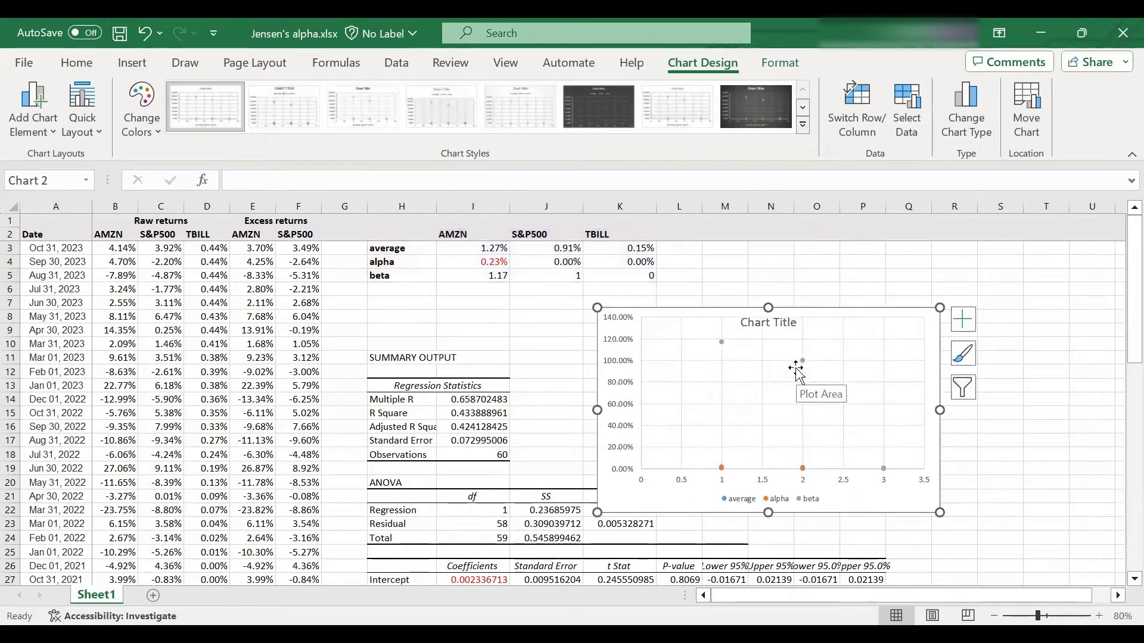
key(Delete)
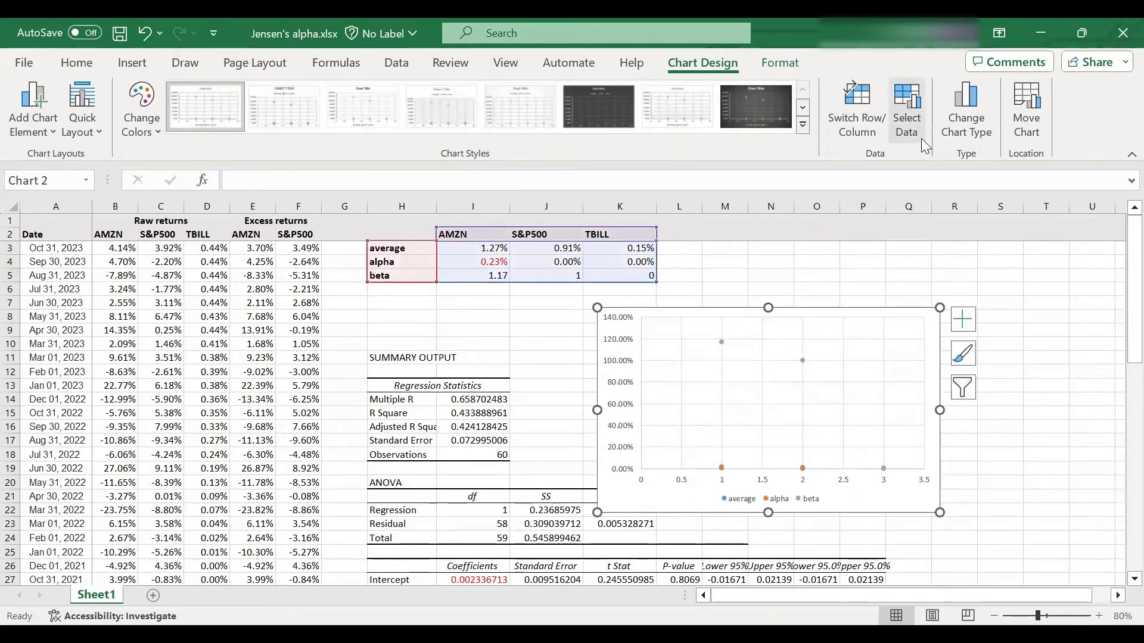
Step: Remove the average, alpha and beta series from the chart's data source
click(903, 130)
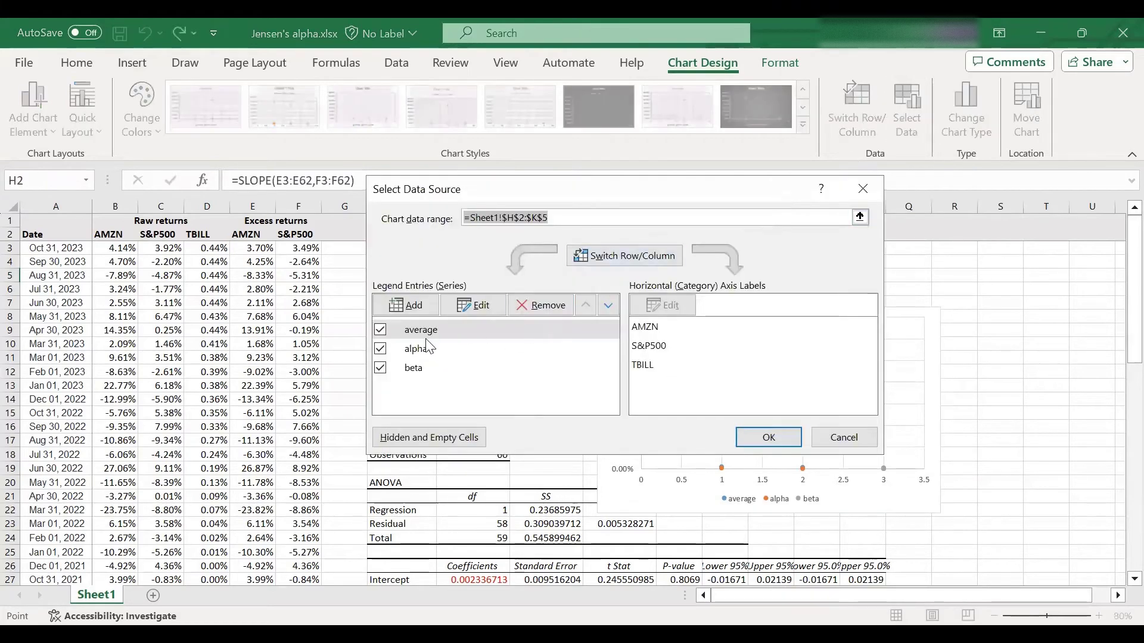
click(542, 305)
click(543, 306)
click(543, 305)
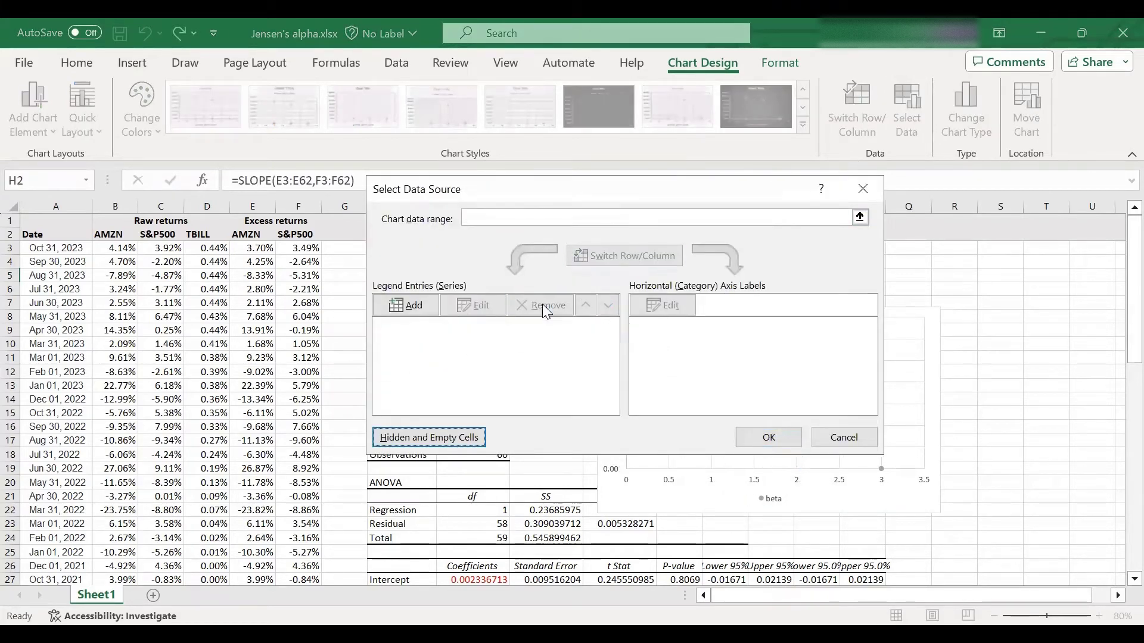
Step: Add one series with X values J5:K5 and Y values J3:K3, and confirm
click(406, 307)
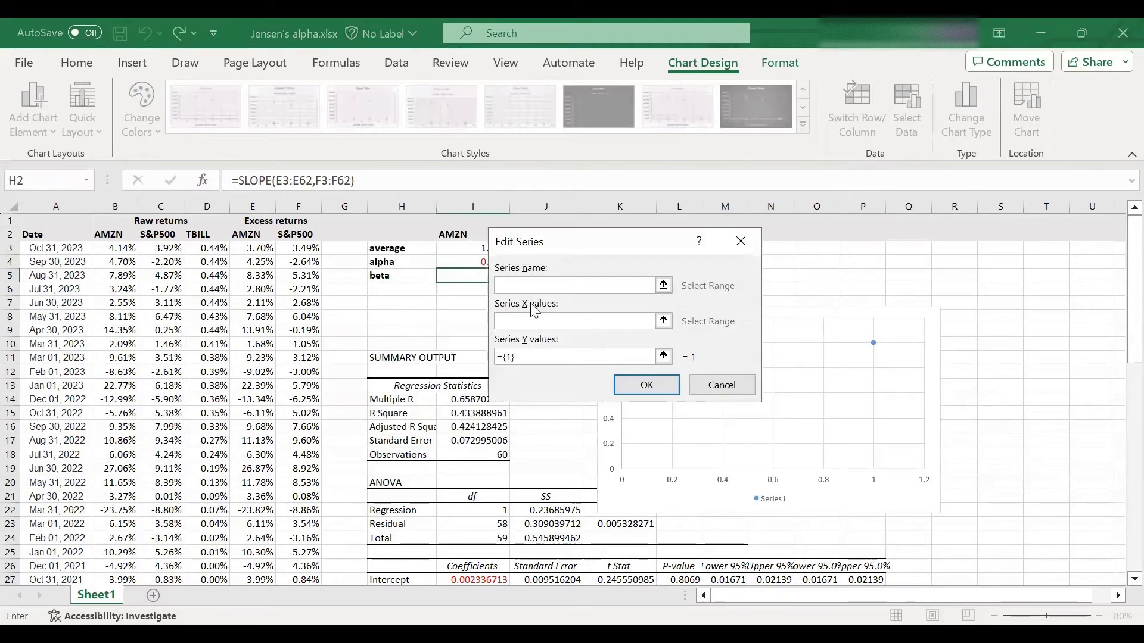
click(663, 322)
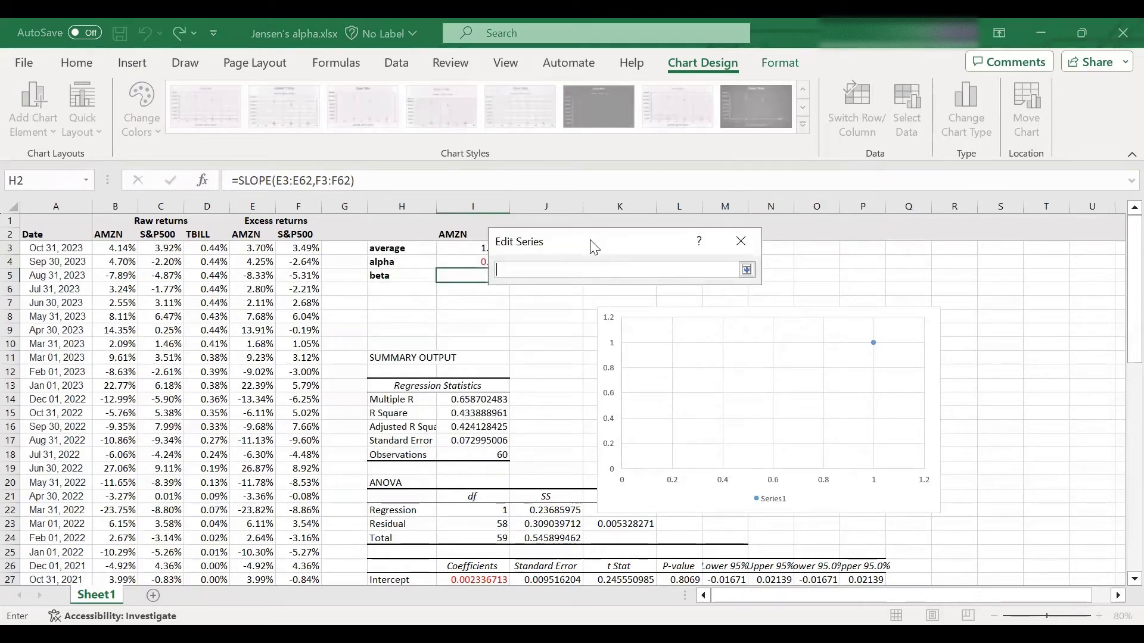
drag(547, 275, 601, 273)
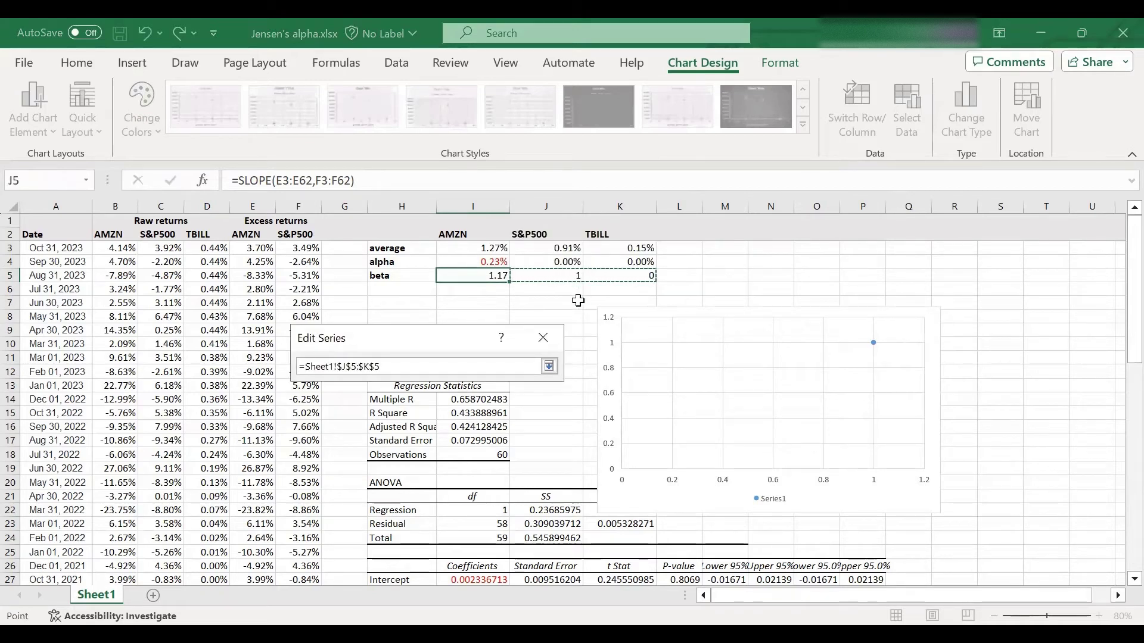
click(548, 366)
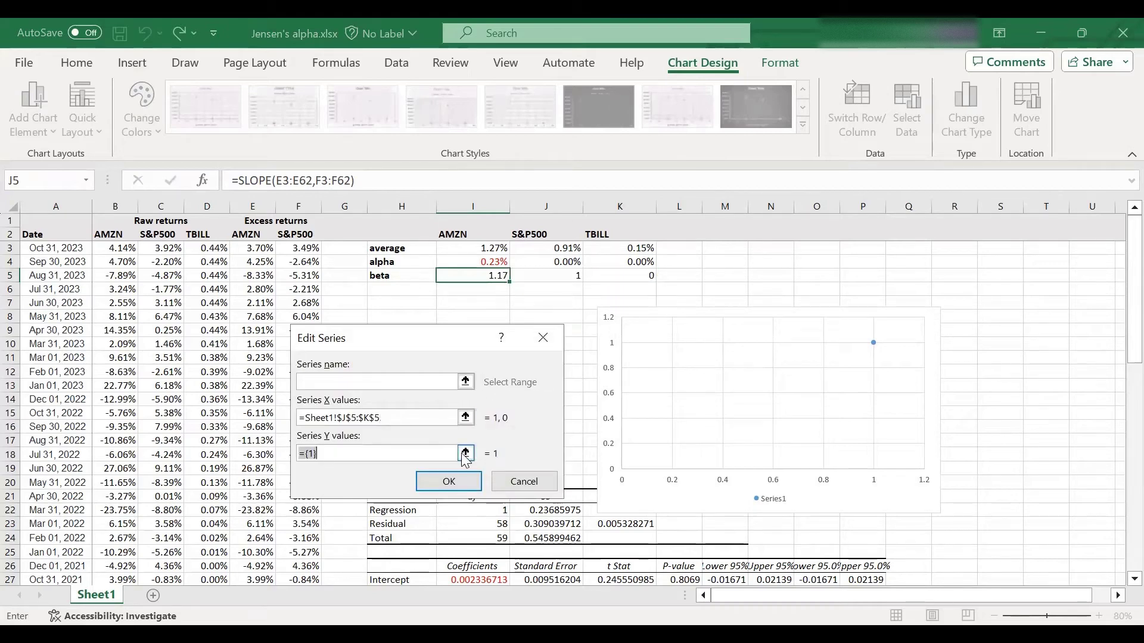
click(465, 455)
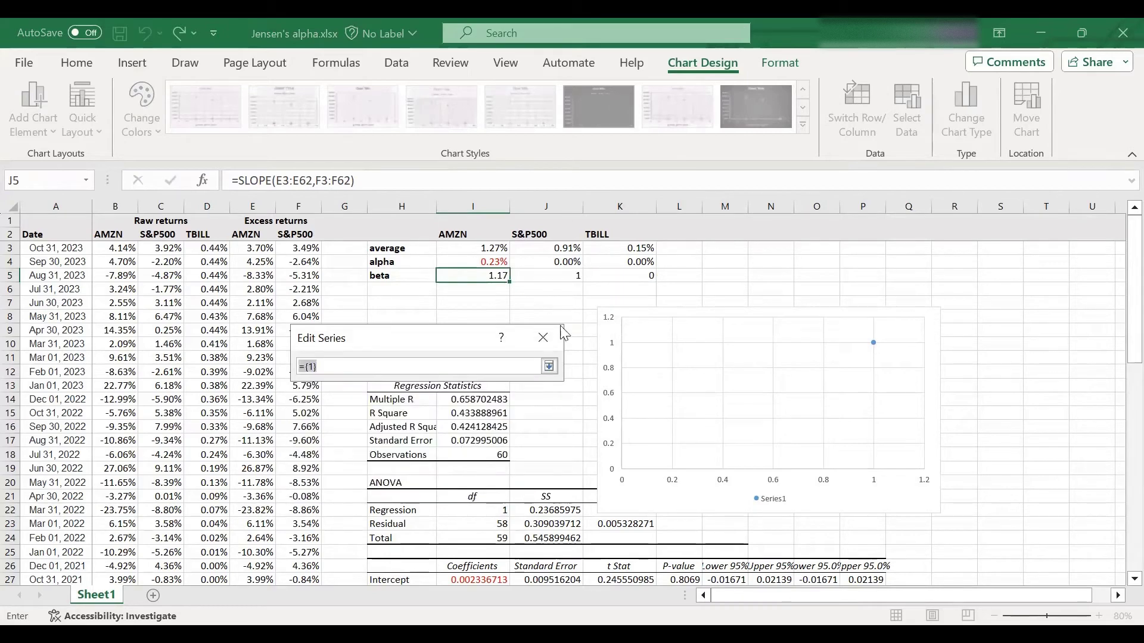
click(557, 247)
drag(573, 248, 626, 248)
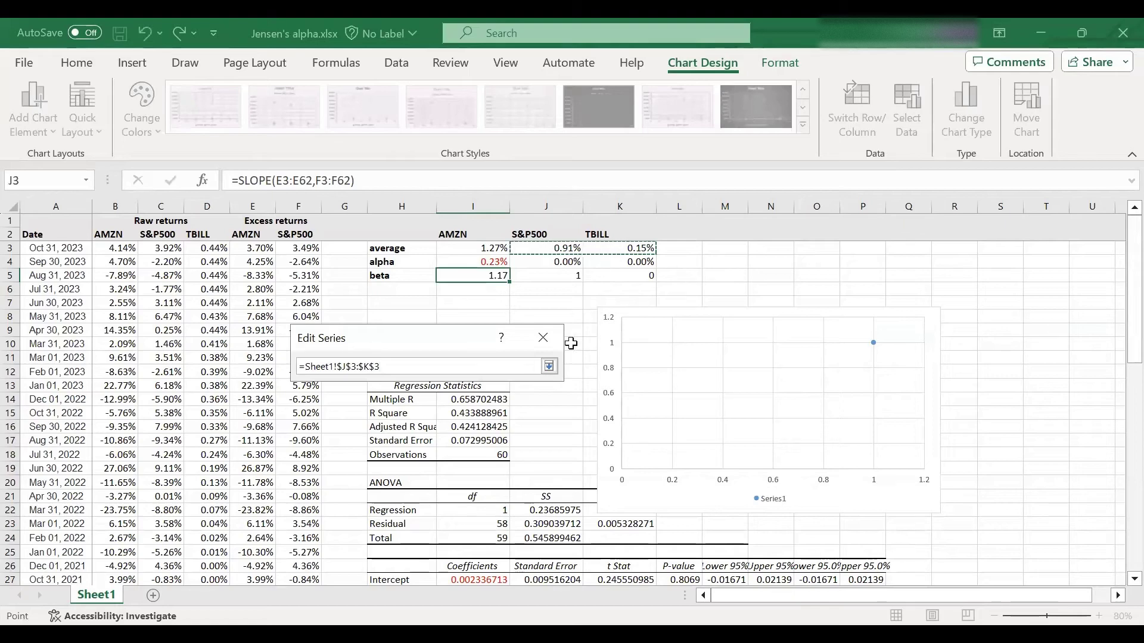
click(549, 366)
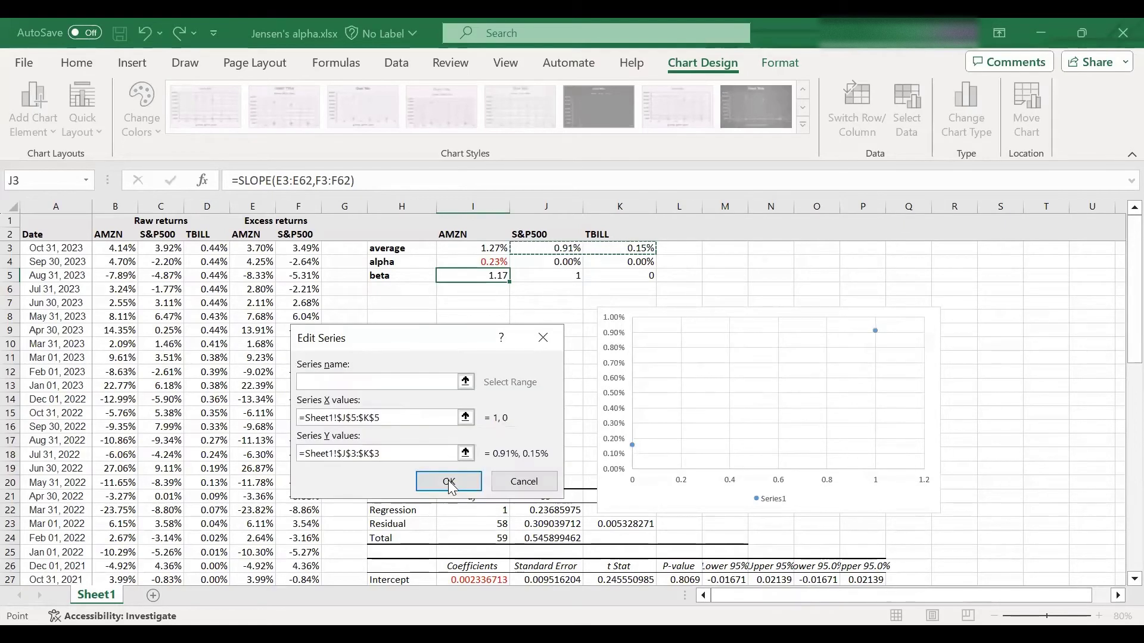
click(449, 481)
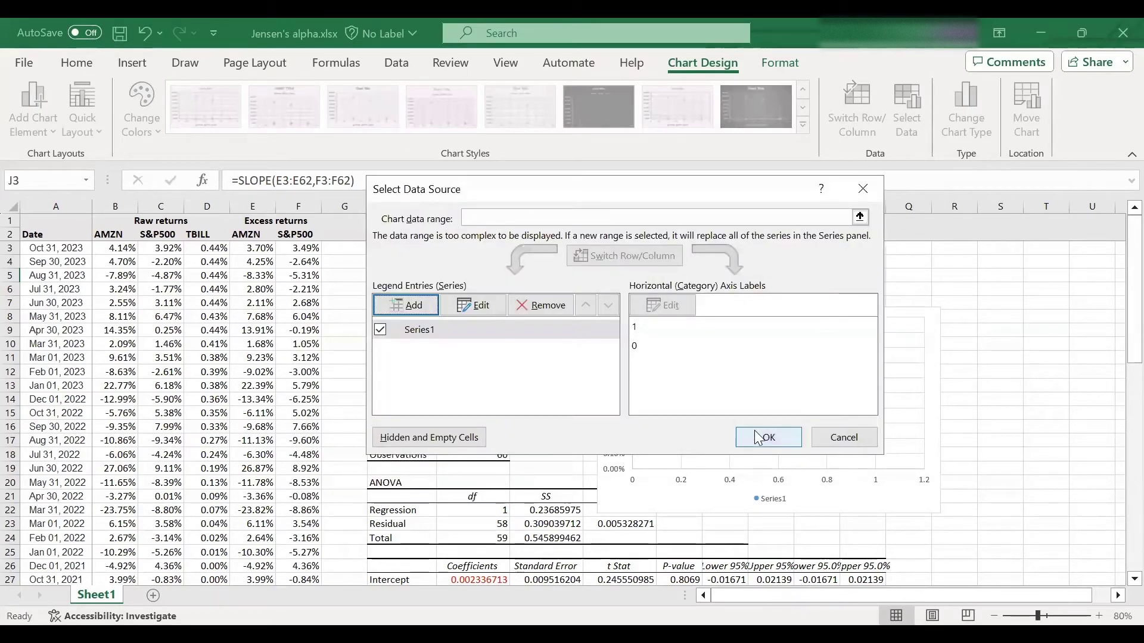
click(757, 437)
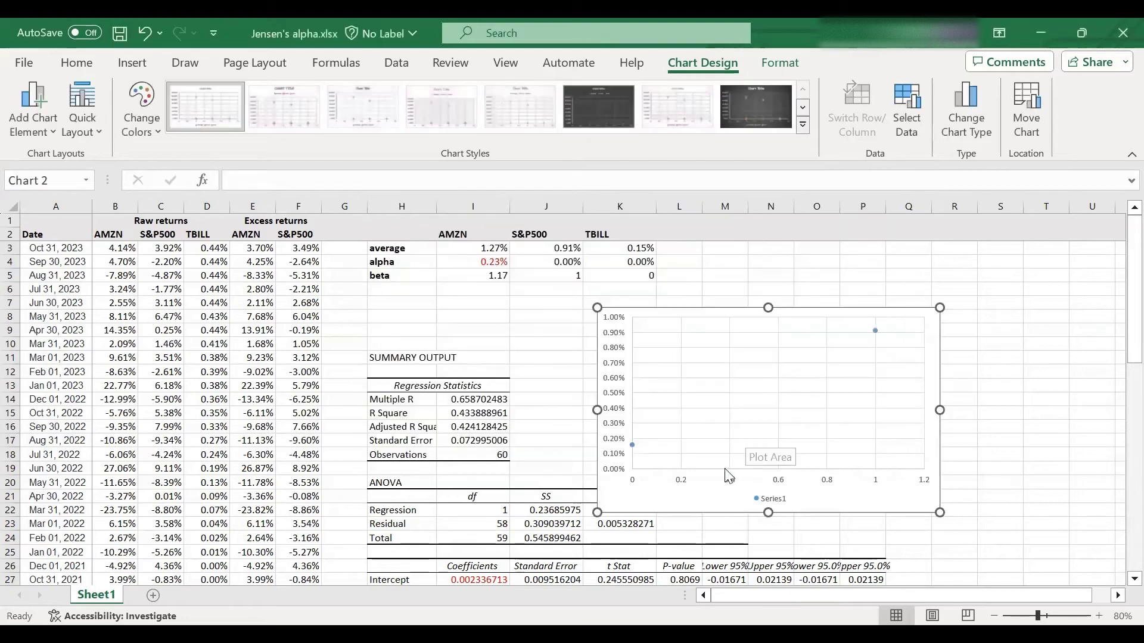
Step: Delete the chart legend and add a linear trendline to the data series
click(776, 505)
key(Delete)
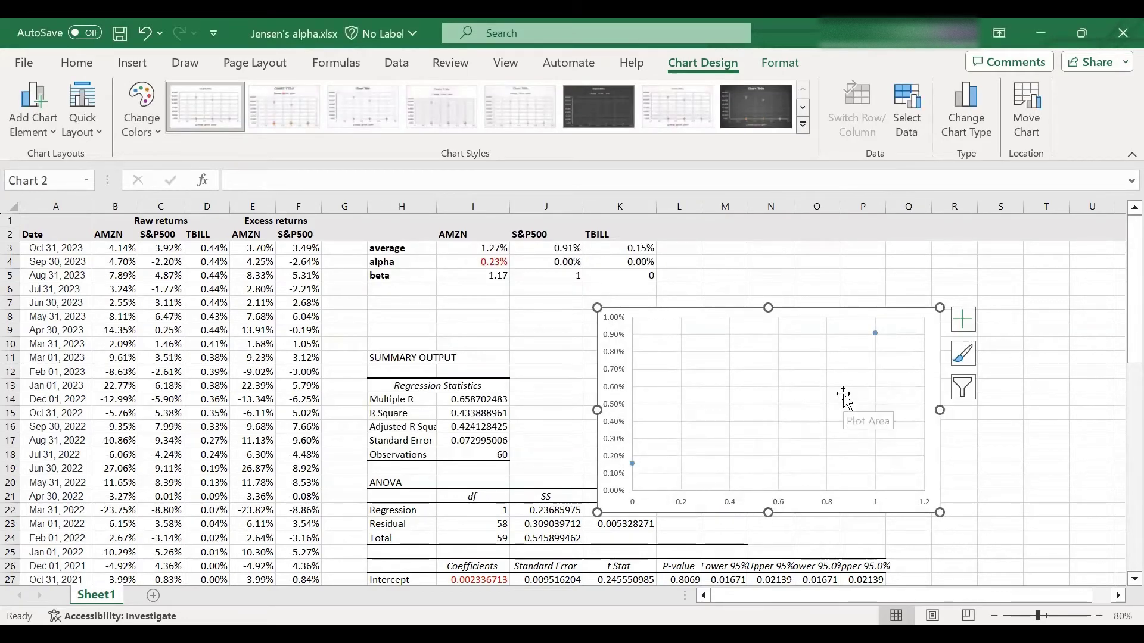
click(874, 335)
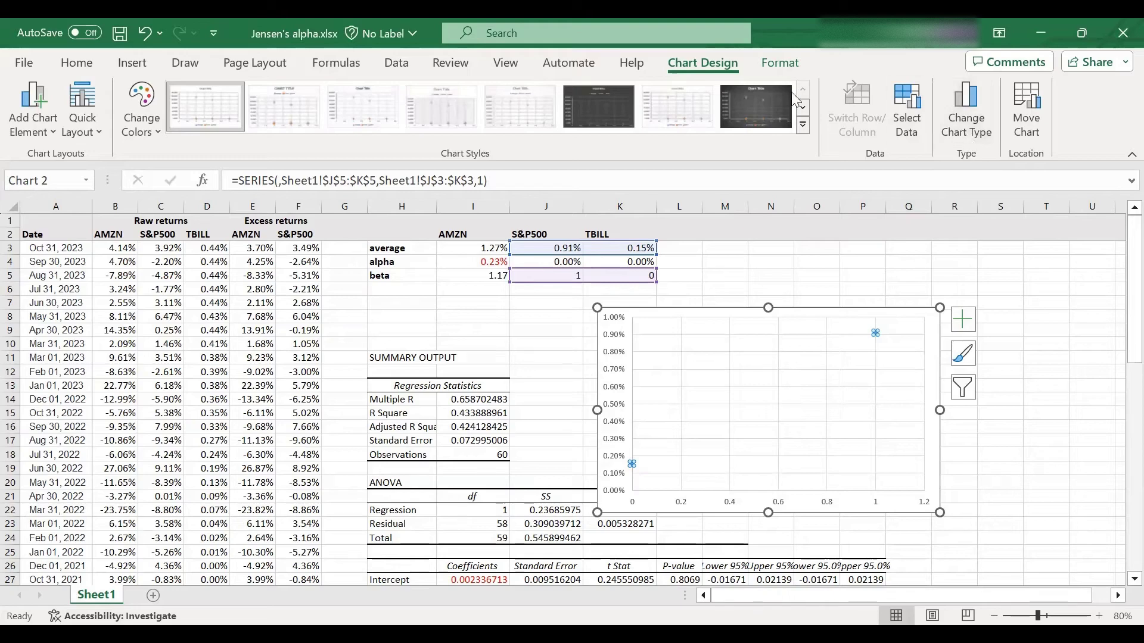
click(33, 119)
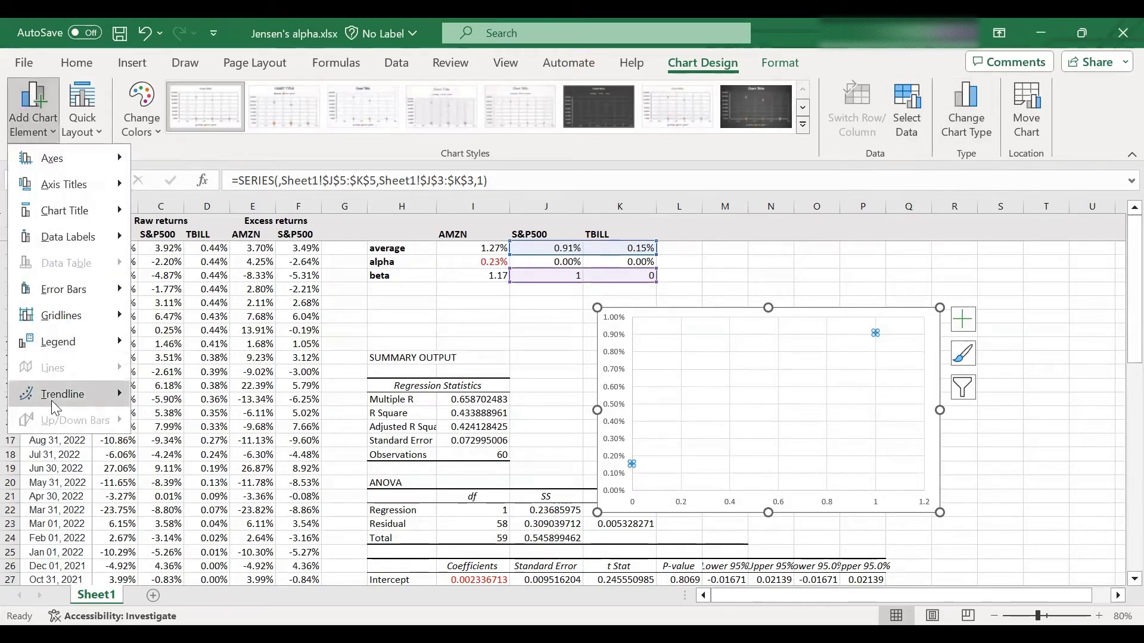
mouse_move(51, 396)
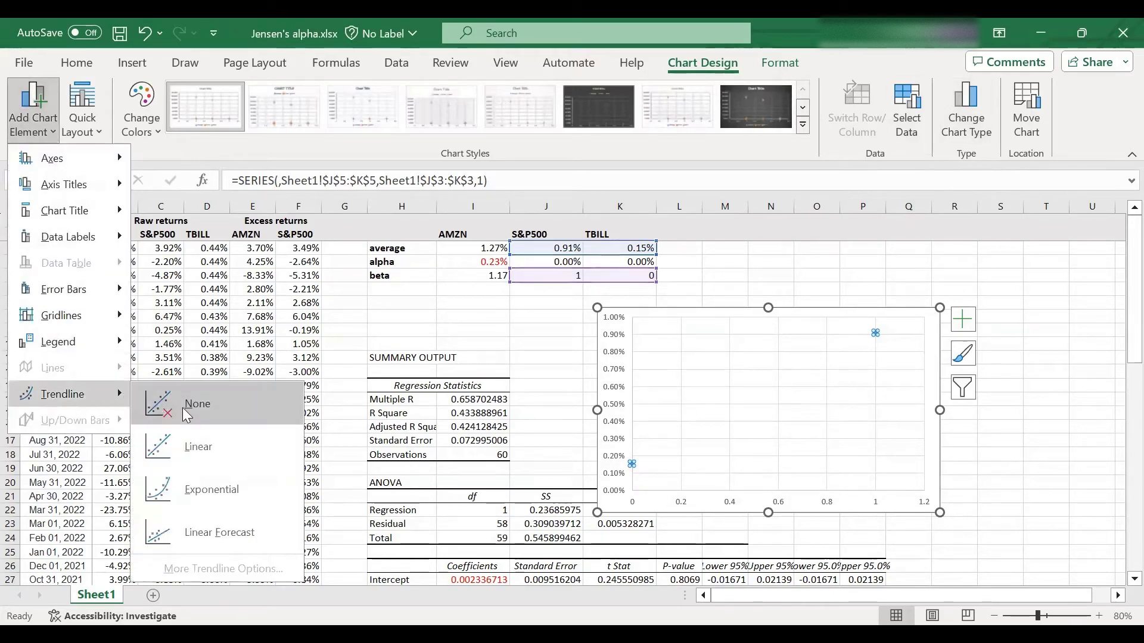
click(189, 439)
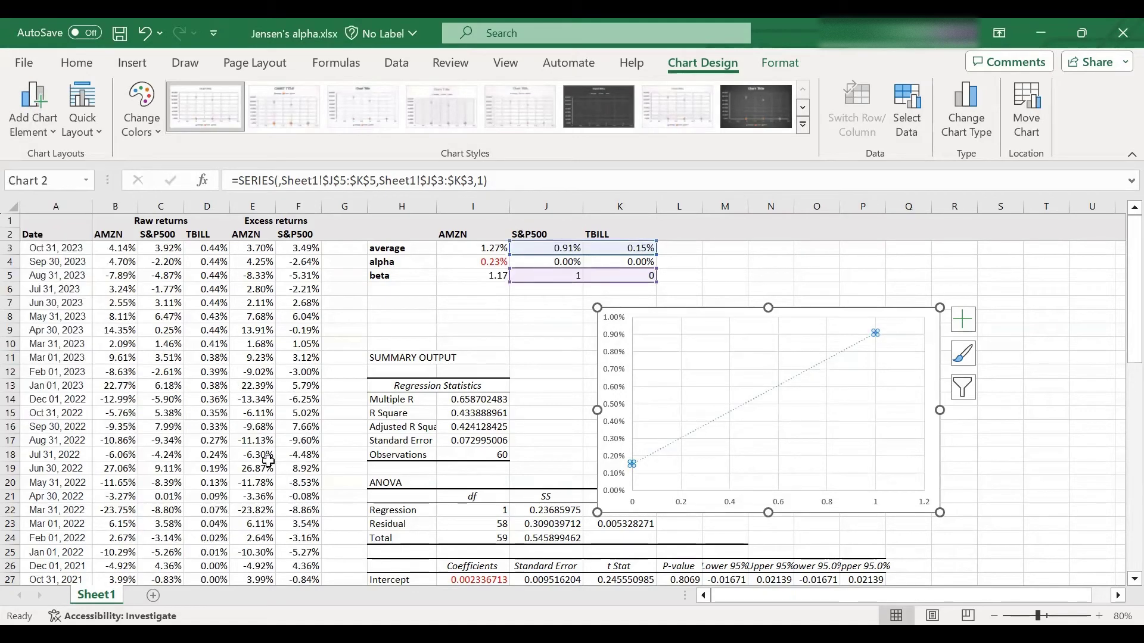
Step: Set the trendline's forward forecast to 0.5
click(791, 385)
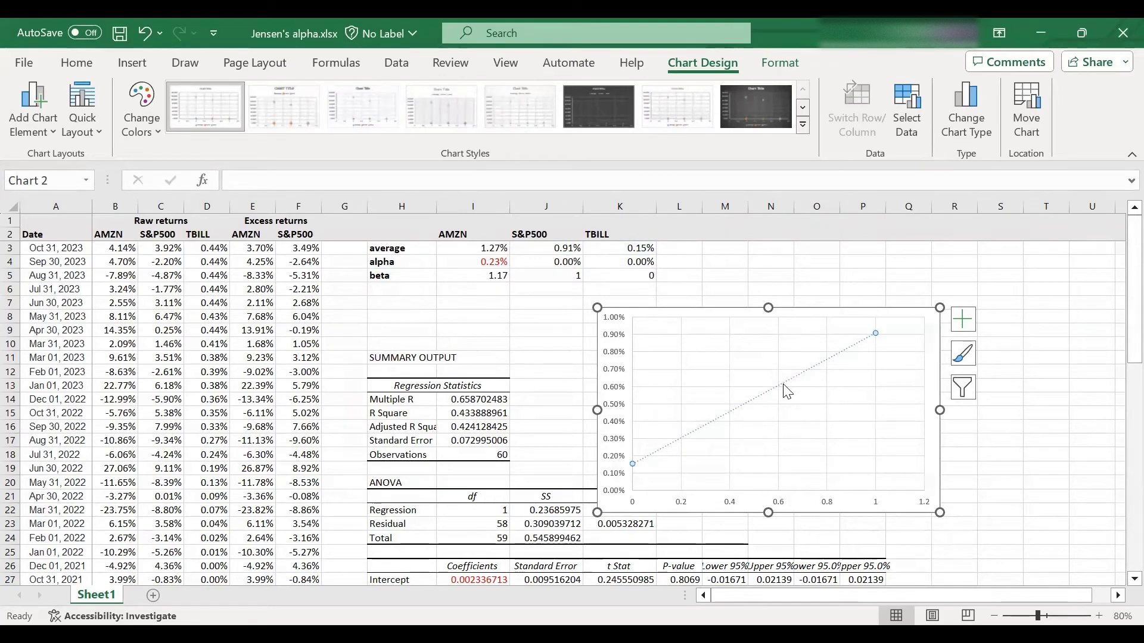
right_click(783, 386)
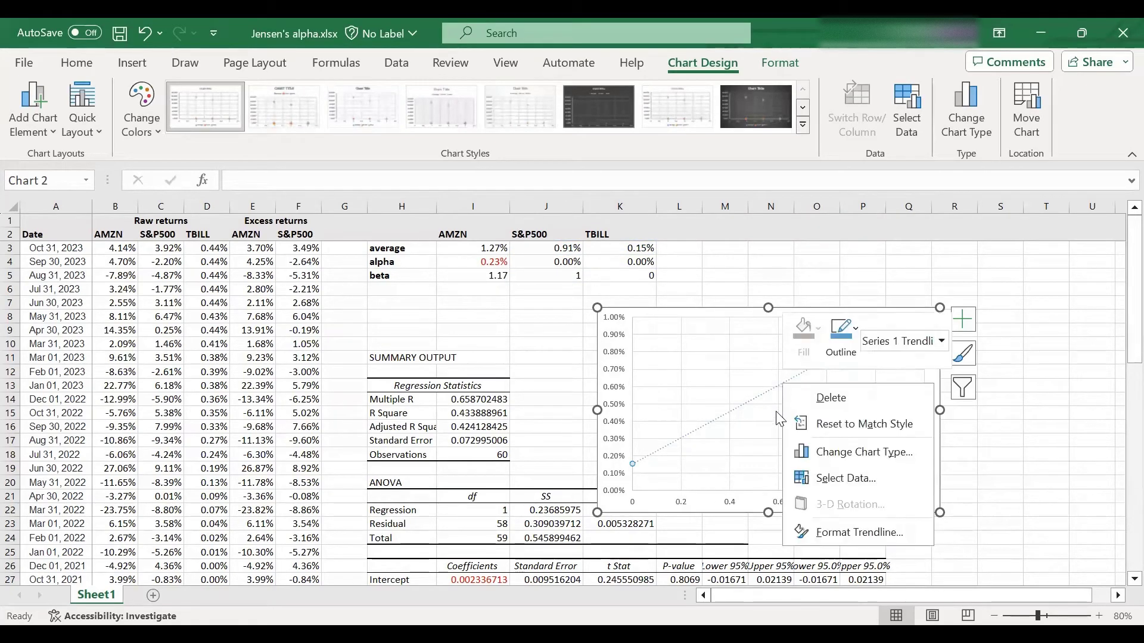
click(820, 533)
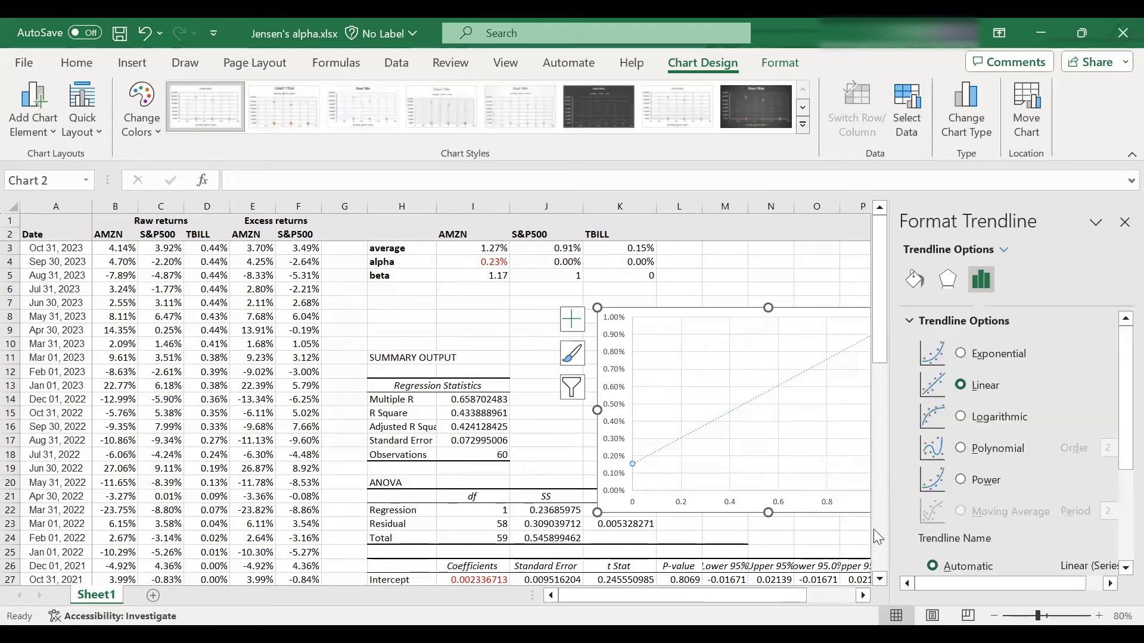
scroll(1084, 476, down, 5)
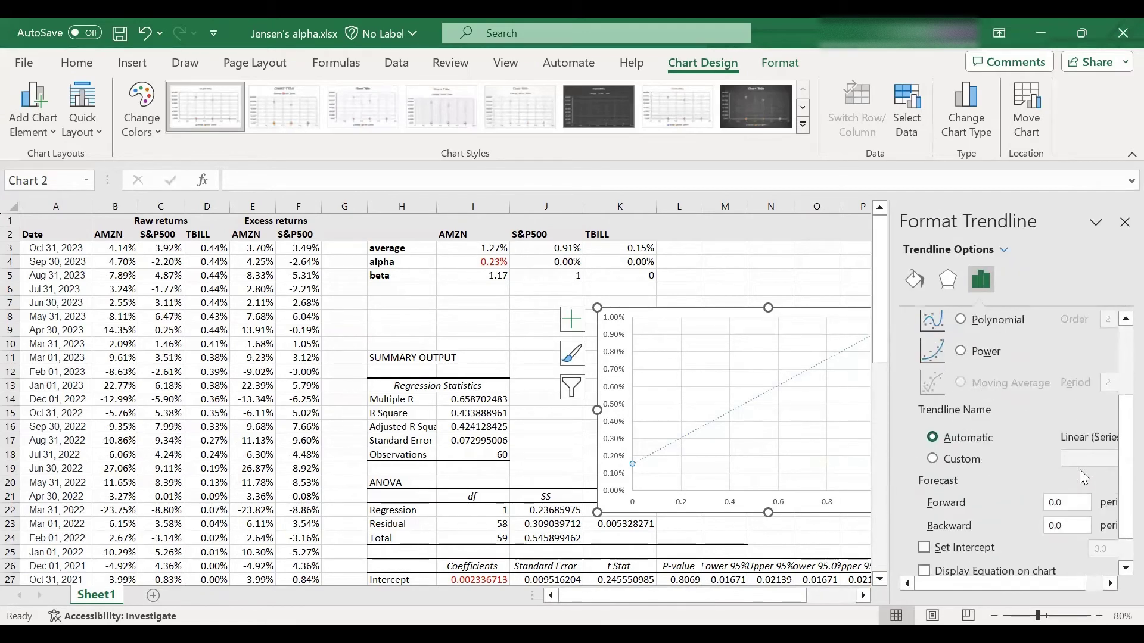
click(1071, 469)
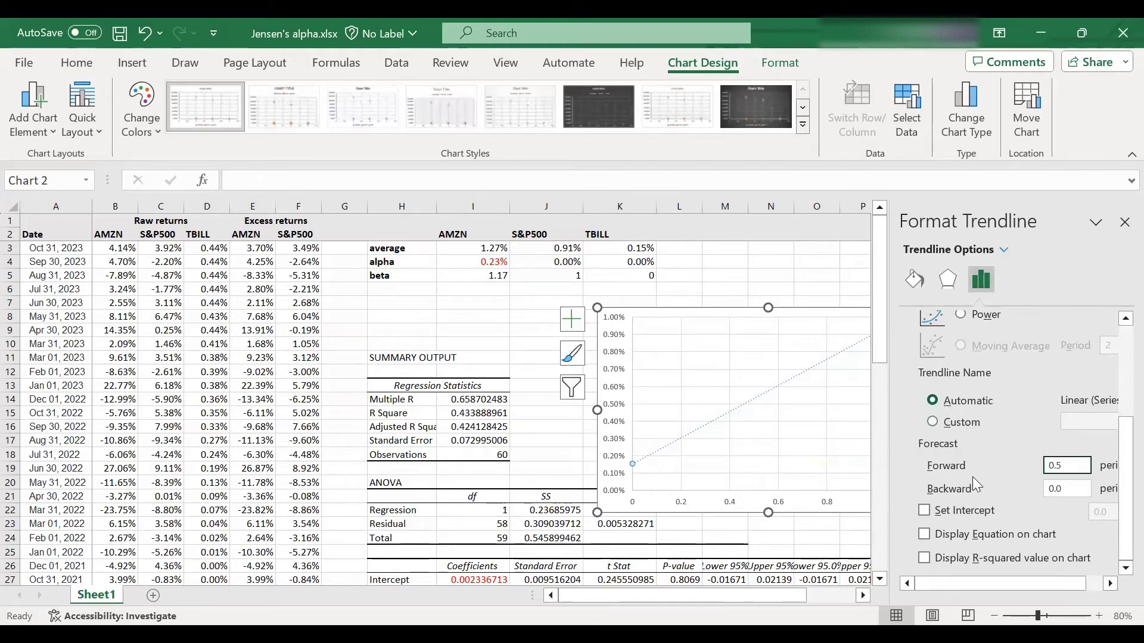
key(Tab)
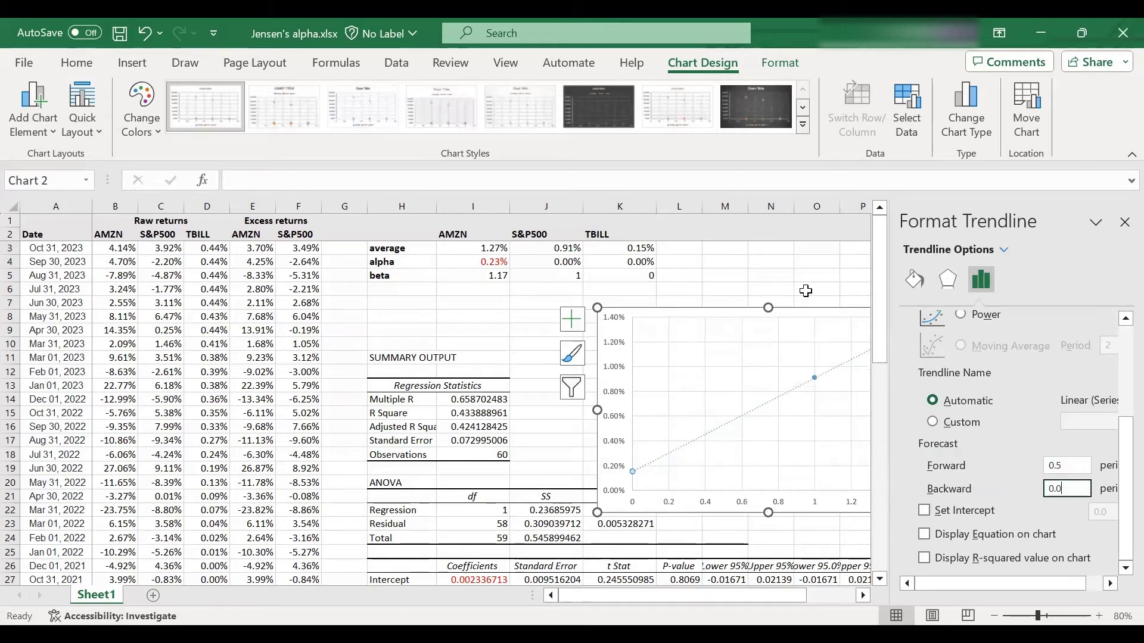
click(805, 291)
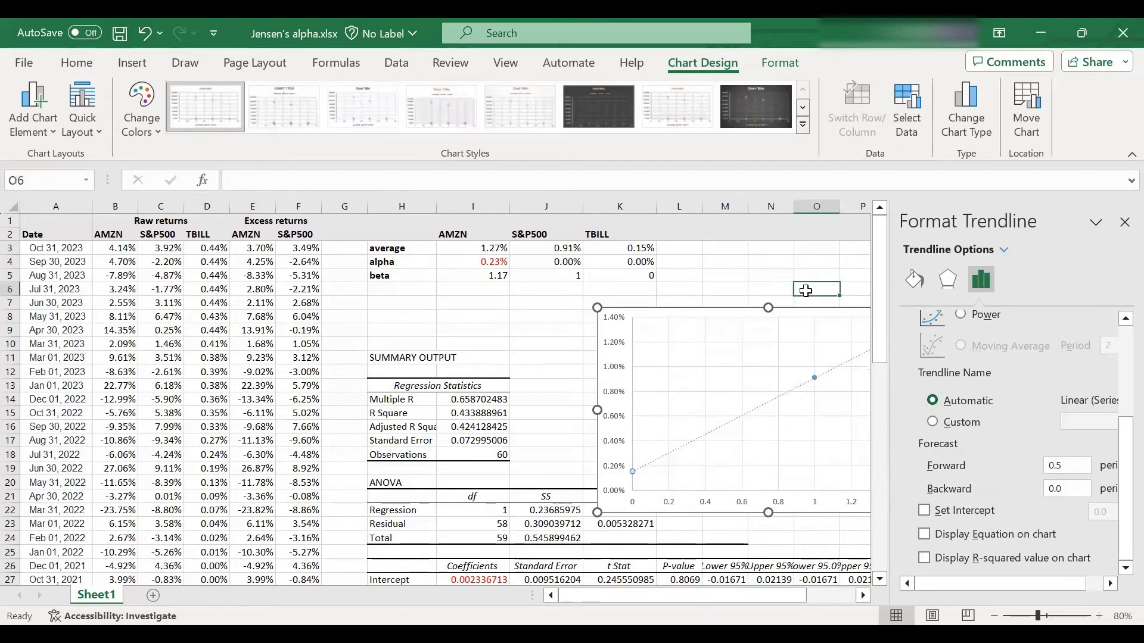
Step: Delete the trendline, leaving only the plotted points on the chart
click(1123, 224)
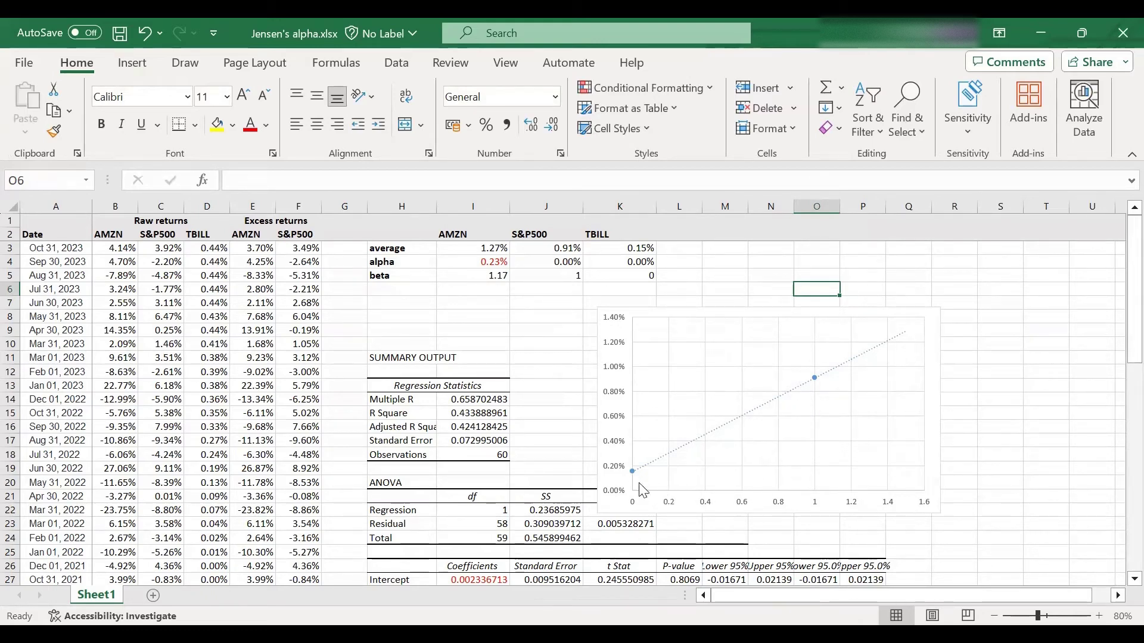
click(815, 384)
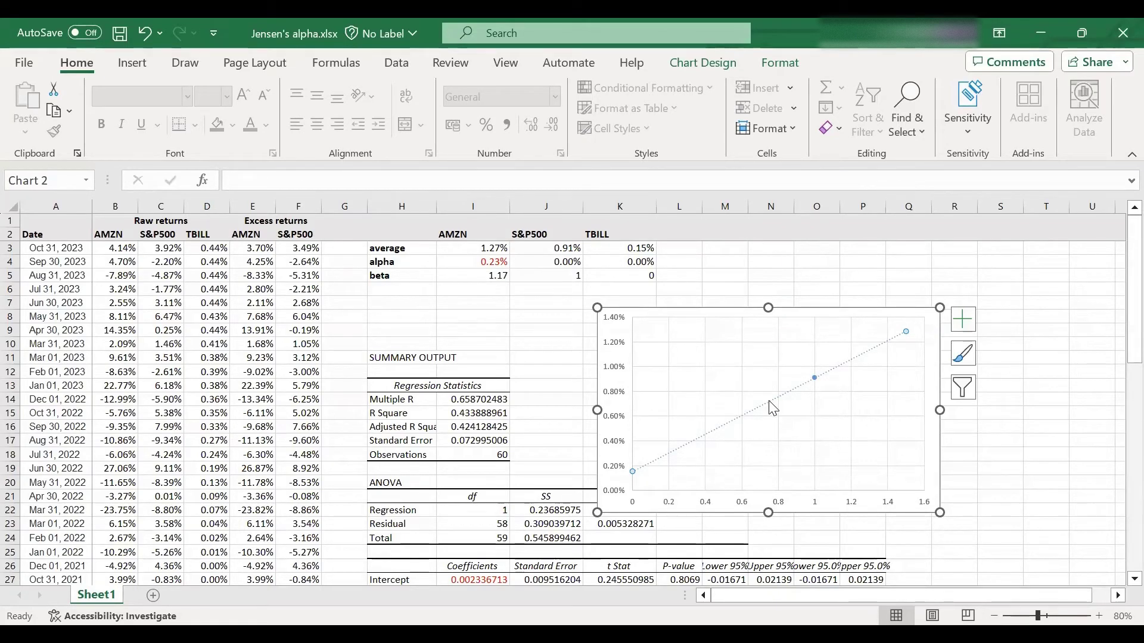
key(Delete)
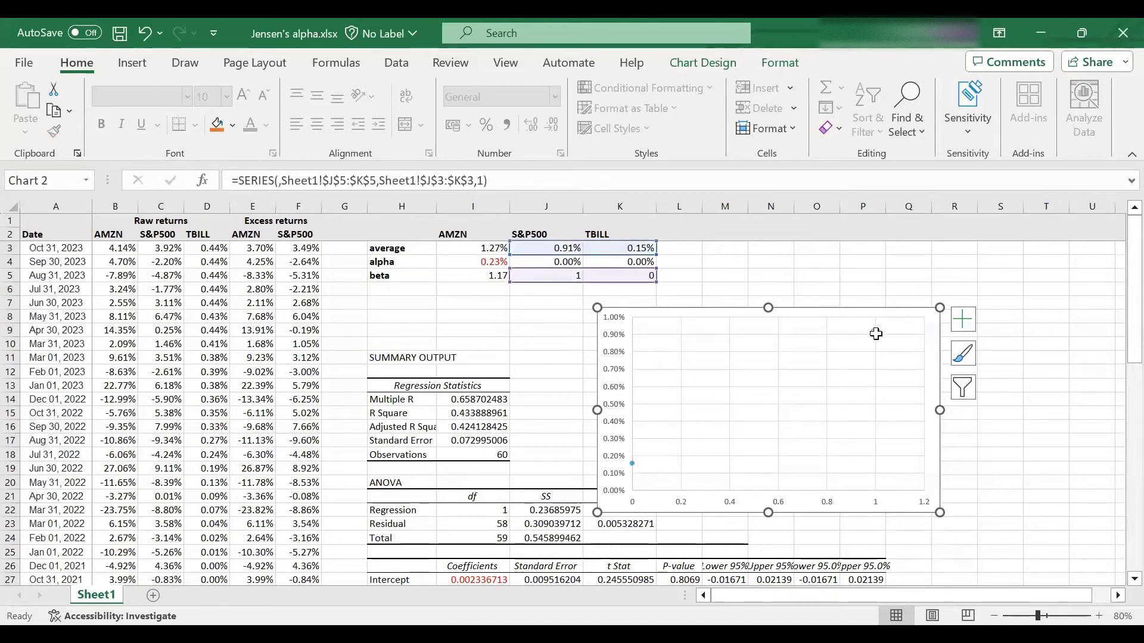
Step: Add a data label to the upper point and change its text to 'market'
right_click(876, 333)
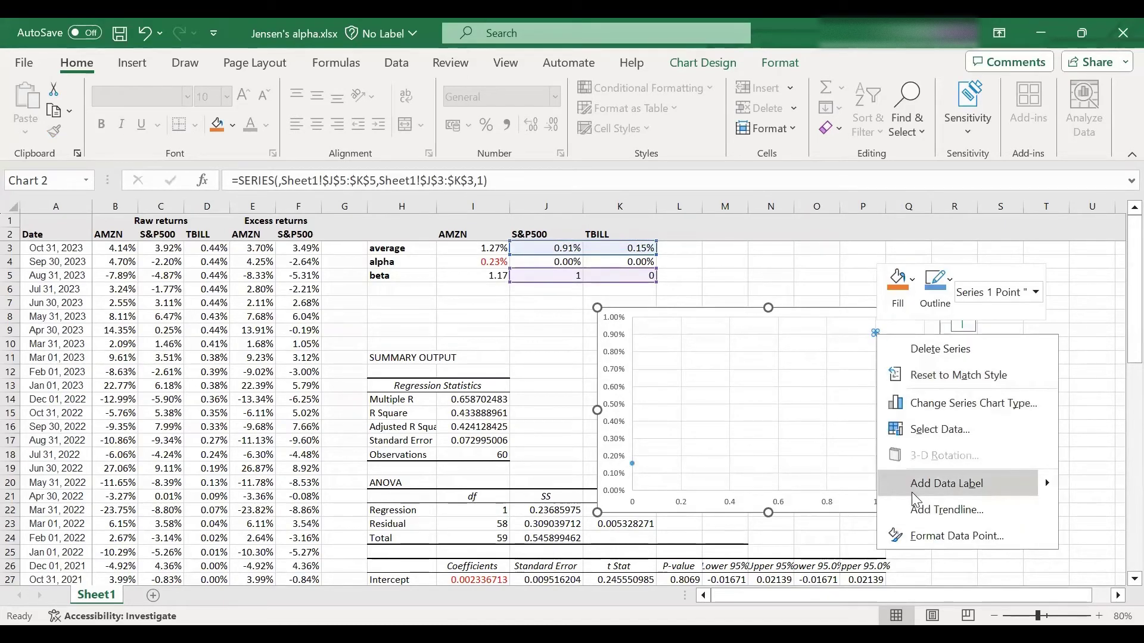
click(911, 485)
click(881, 332)
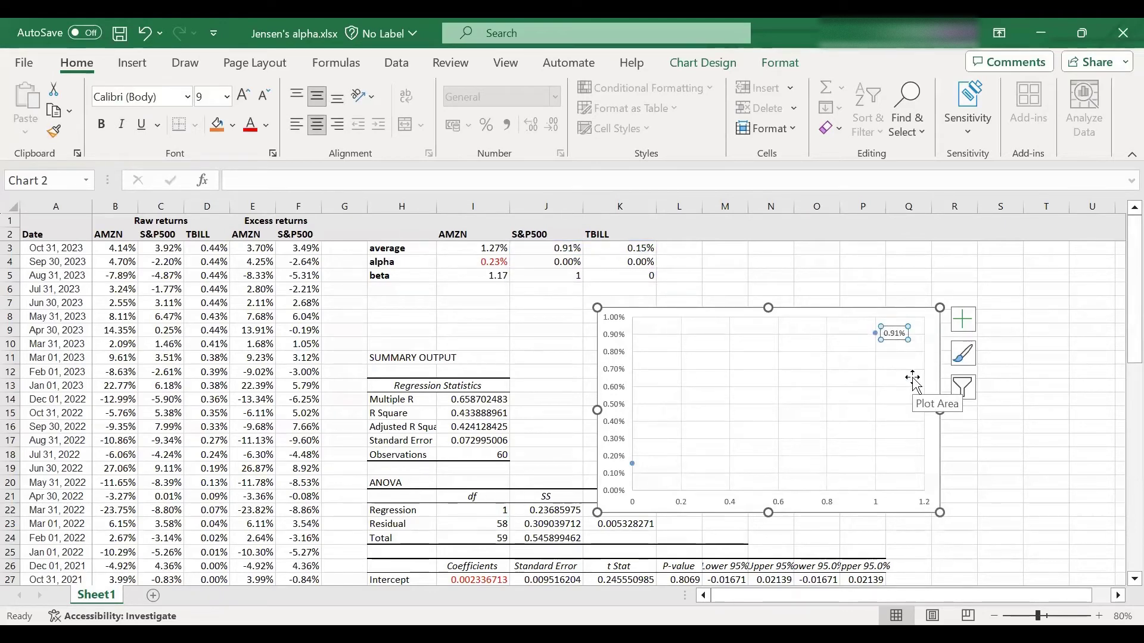
double_click(894, 333)
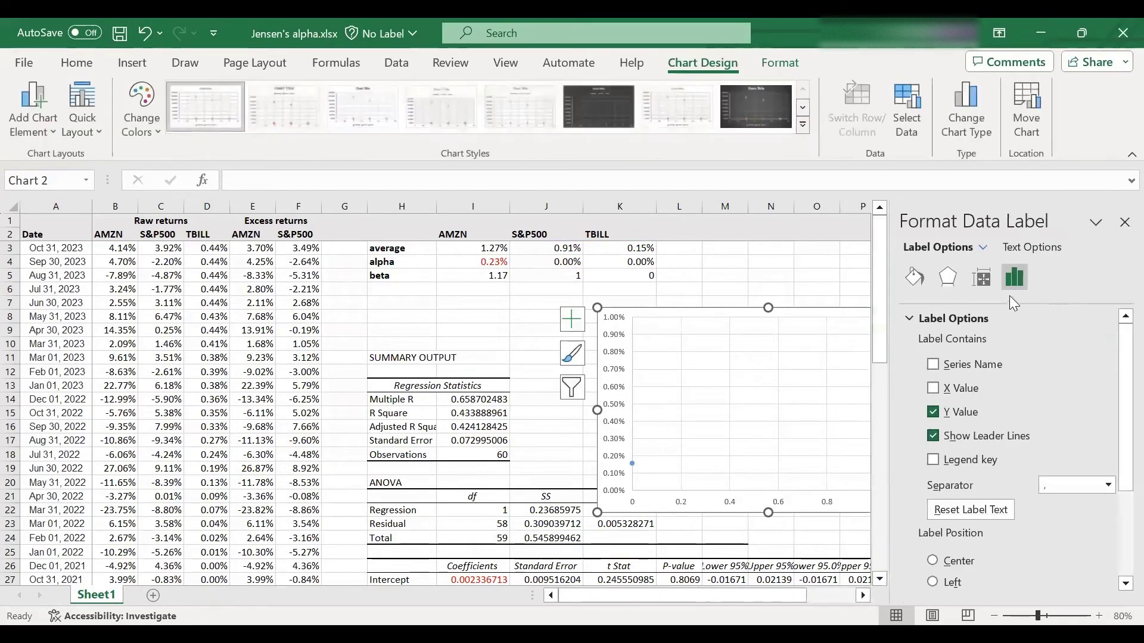
click(1125, 222)
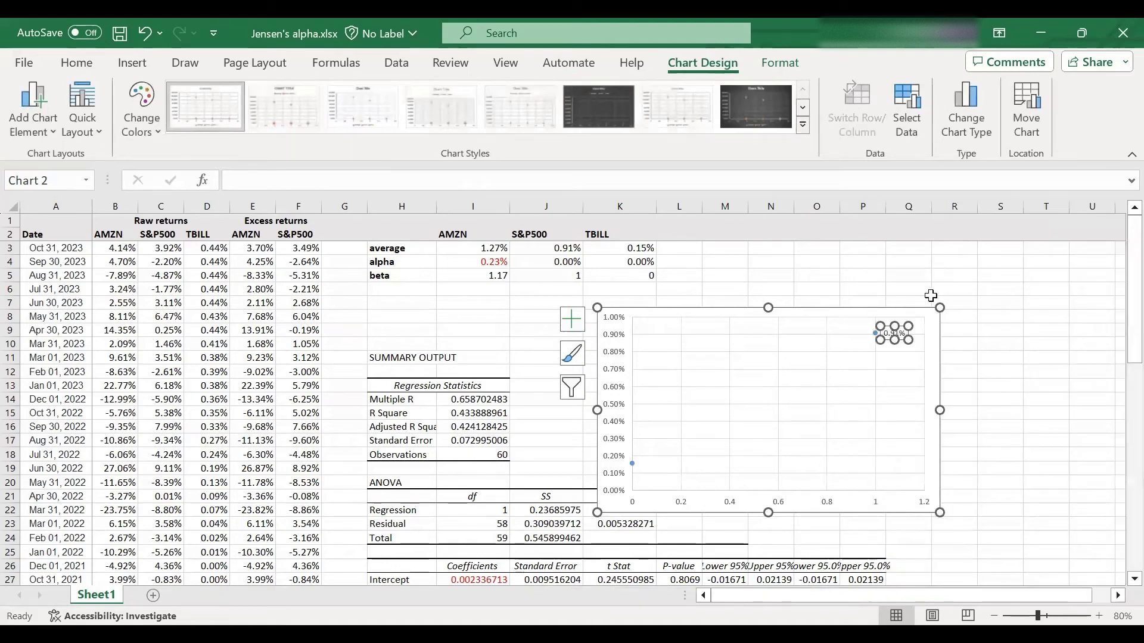
double_click(893, 332)
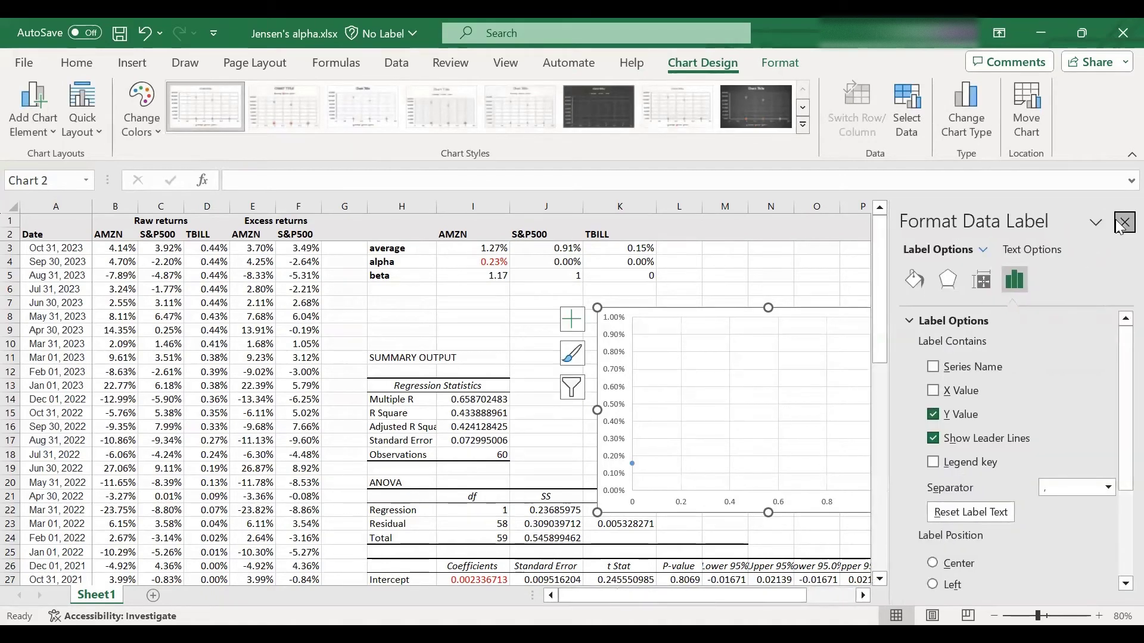
click(1122, 223)
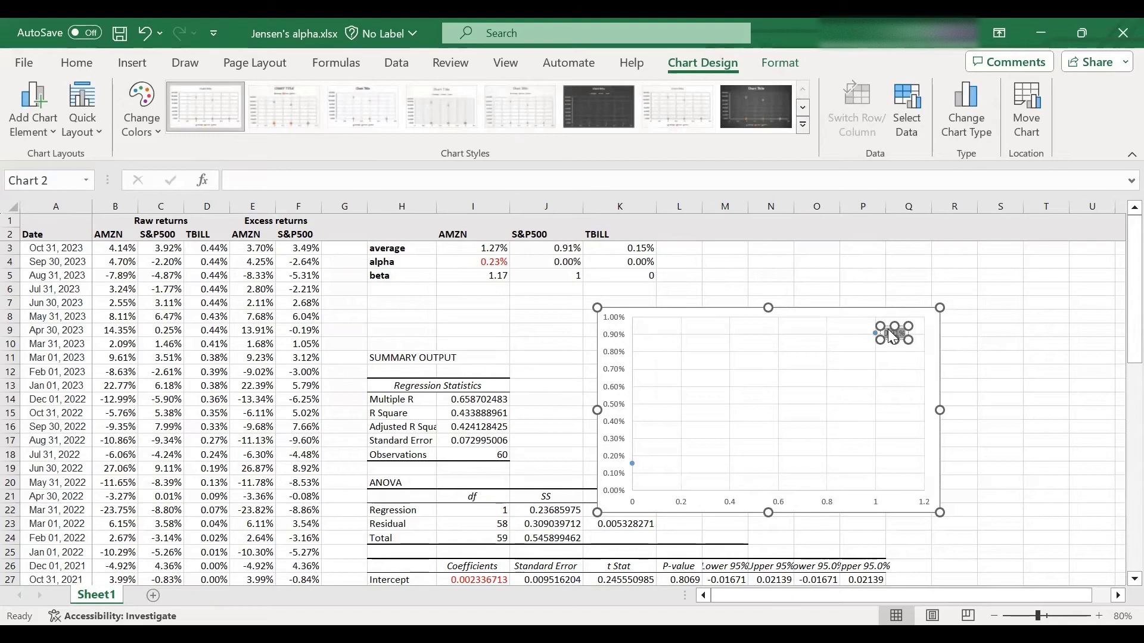
text(market)
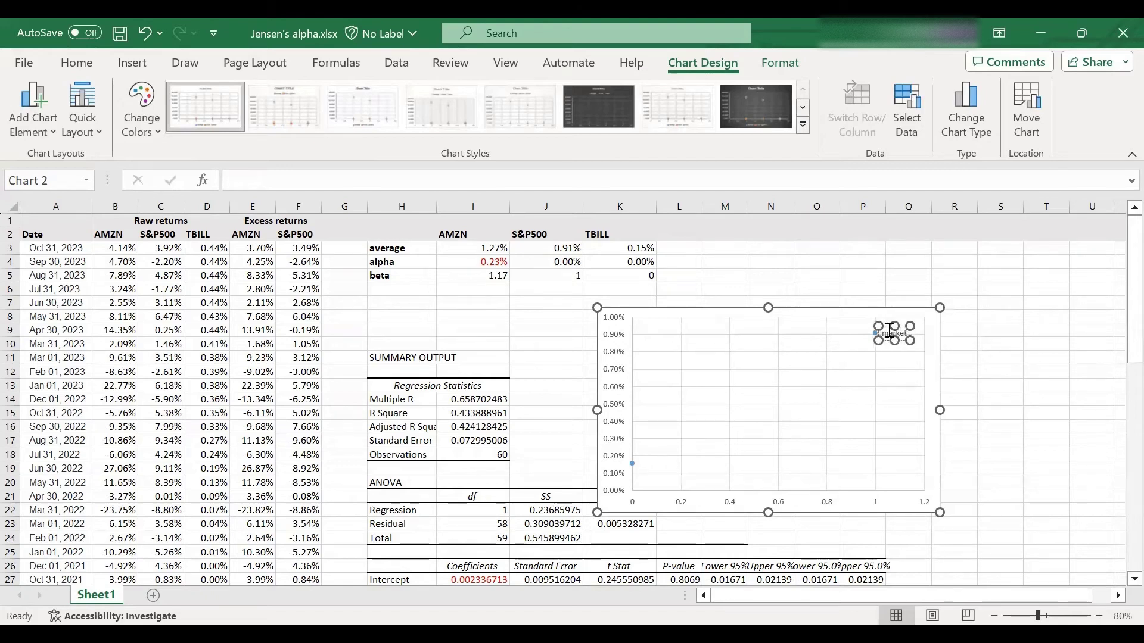
click(874, 366)
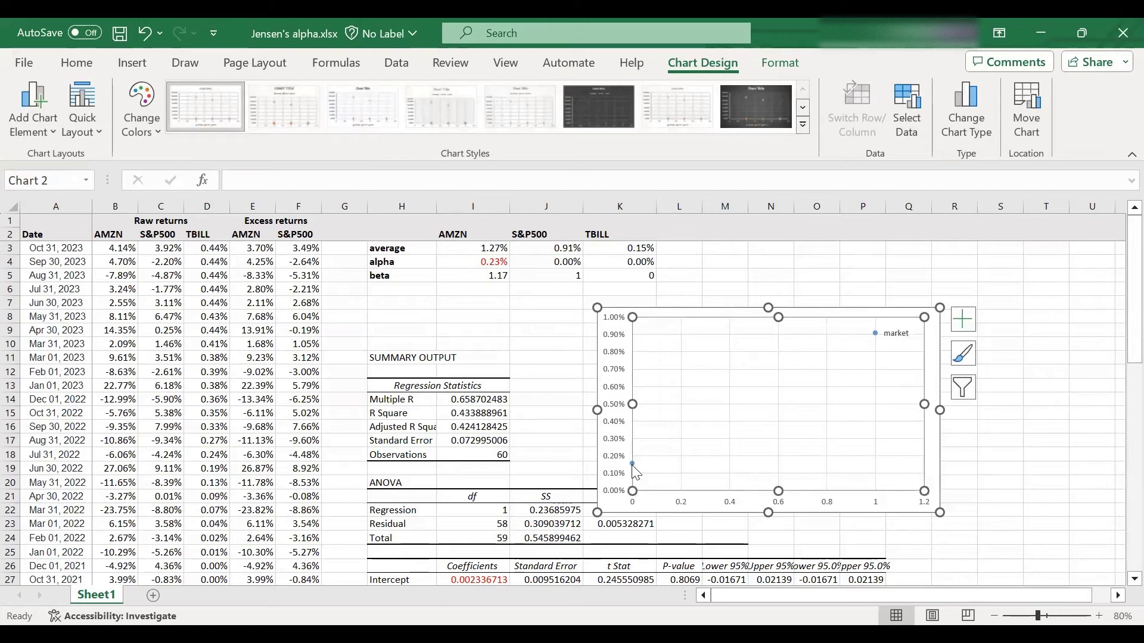
Step: Add a data label to the 0.15% point and change it to 'risk free asset'
click(632, 463)
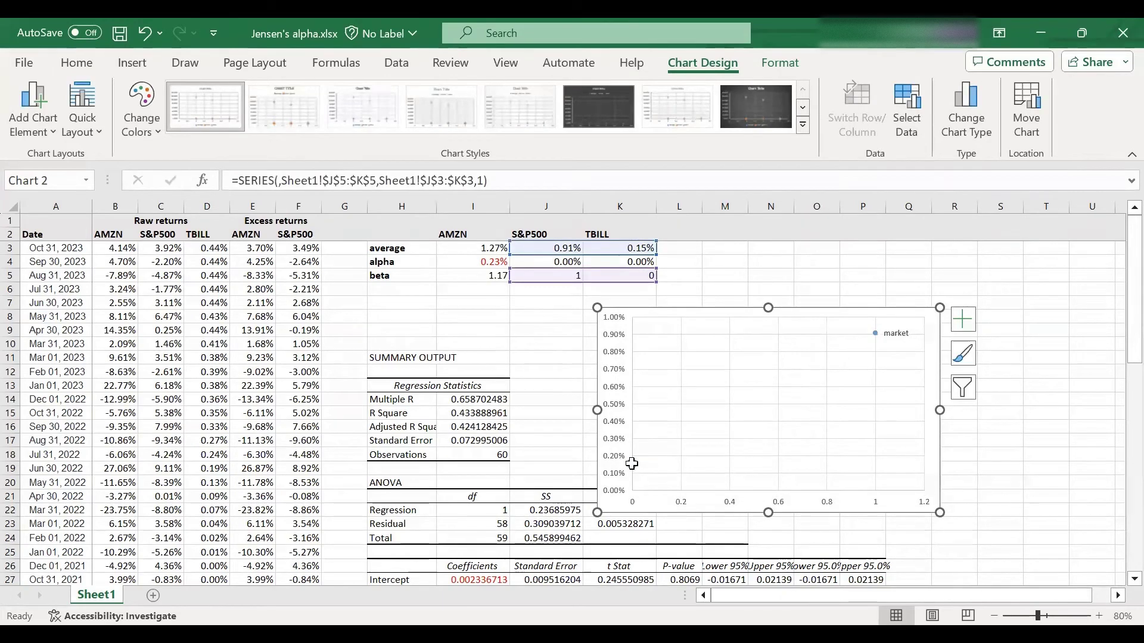
right_click(632, 463)
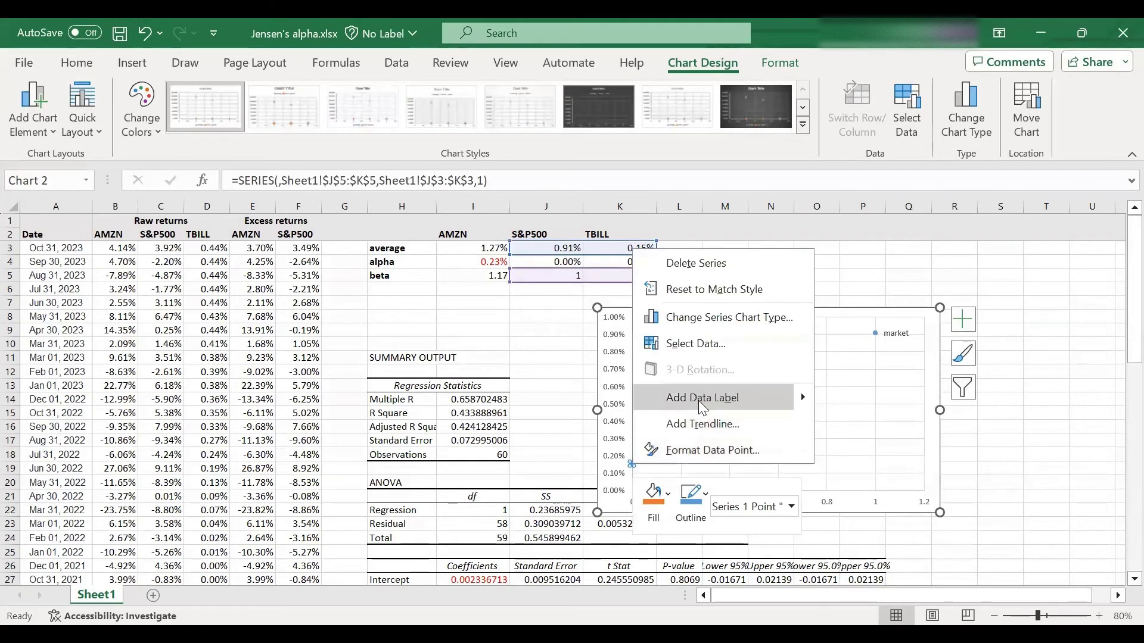
click(698, 398)
click(652, 463)
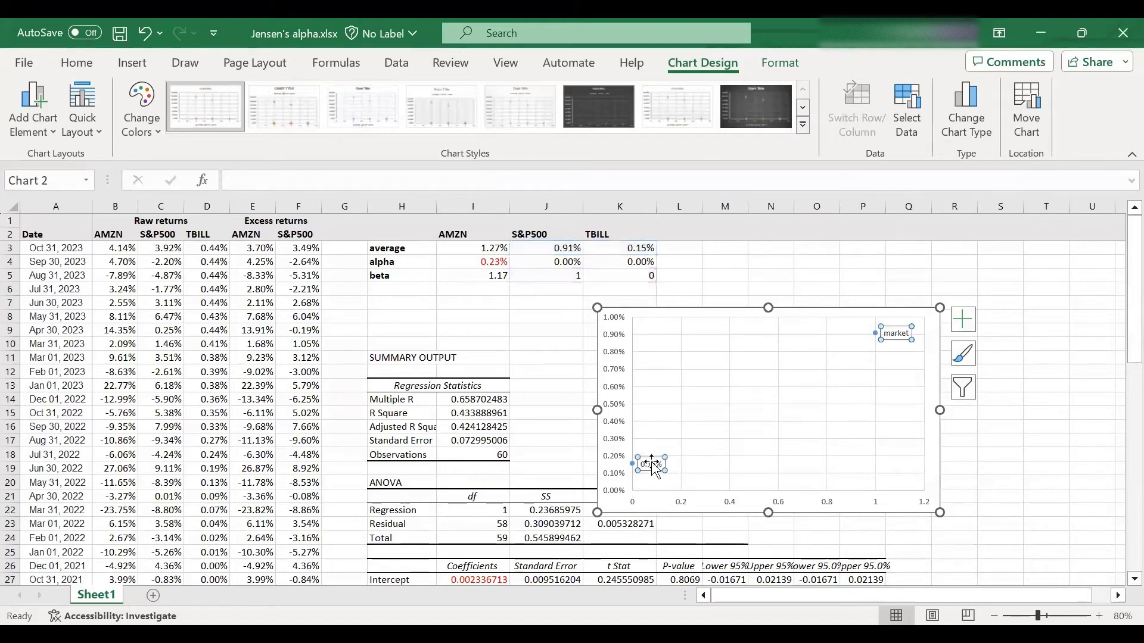
click(652, 464)
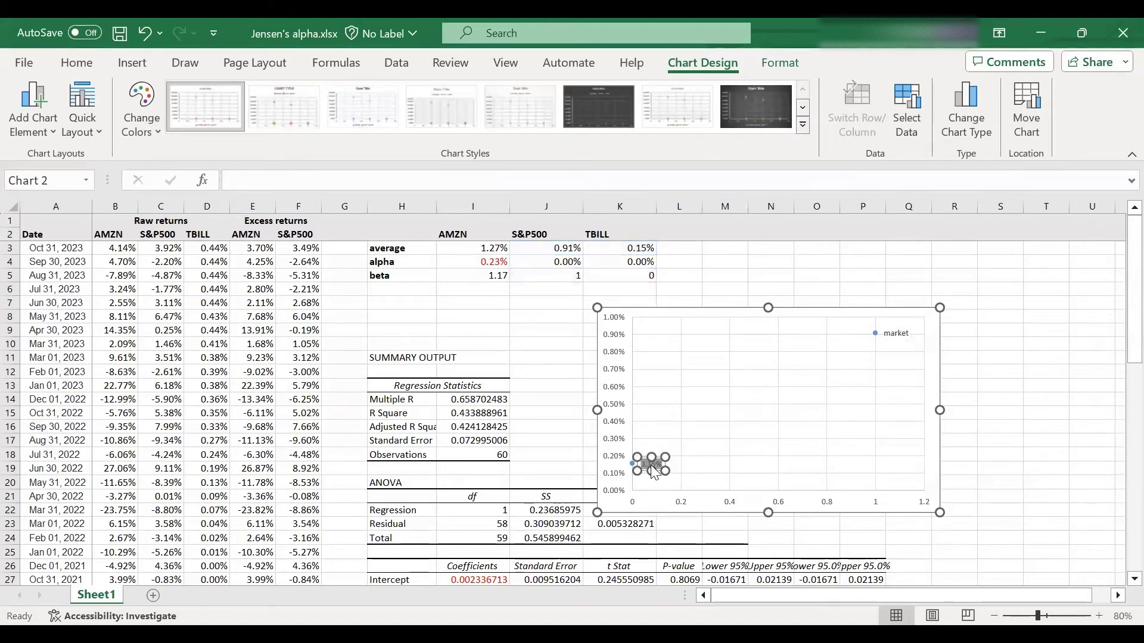
key(ctrl+a)
key(BackSpace)
text(risk free)
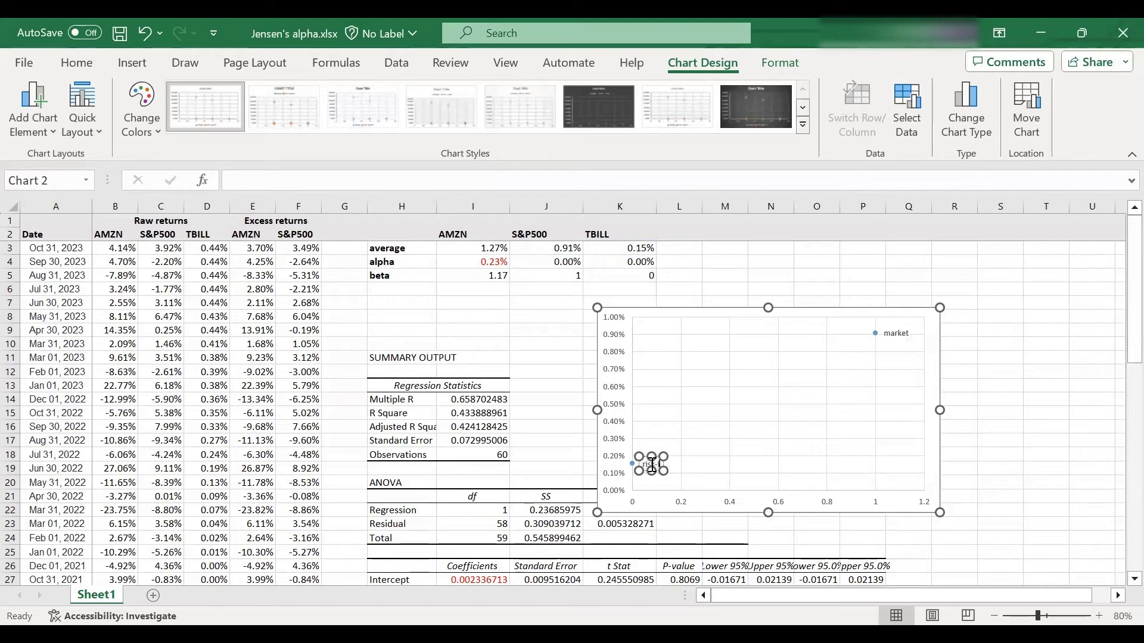
text( asset)
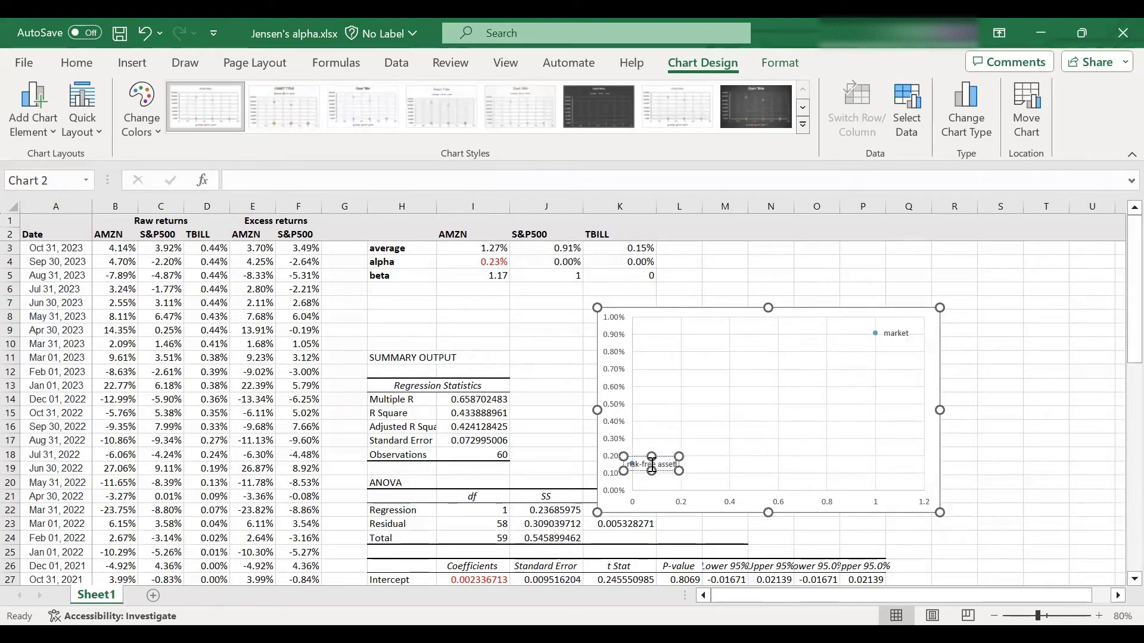
click(696, 483)
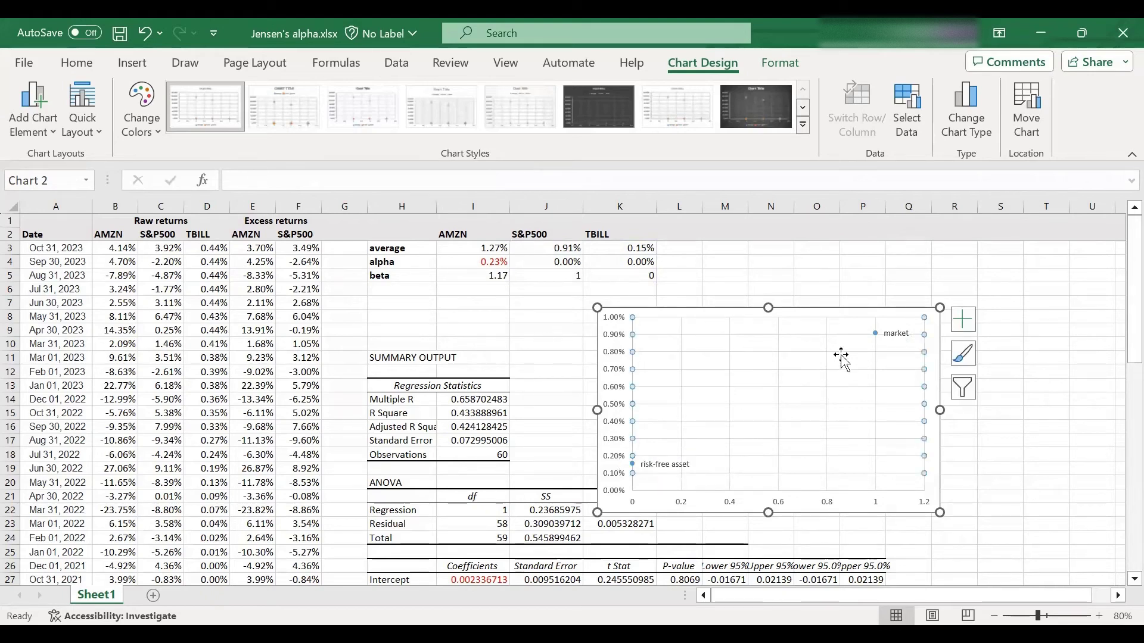
Step: Add a linear trendline through the points and move the chart left to columns G–L
click(875, 333)
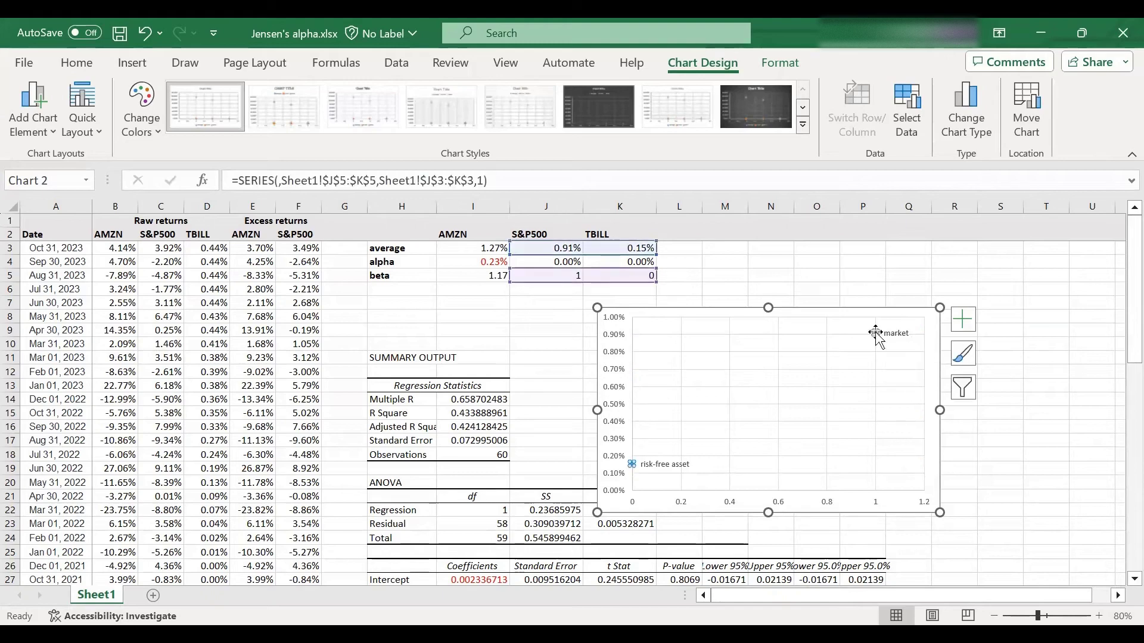
click(37, 134)
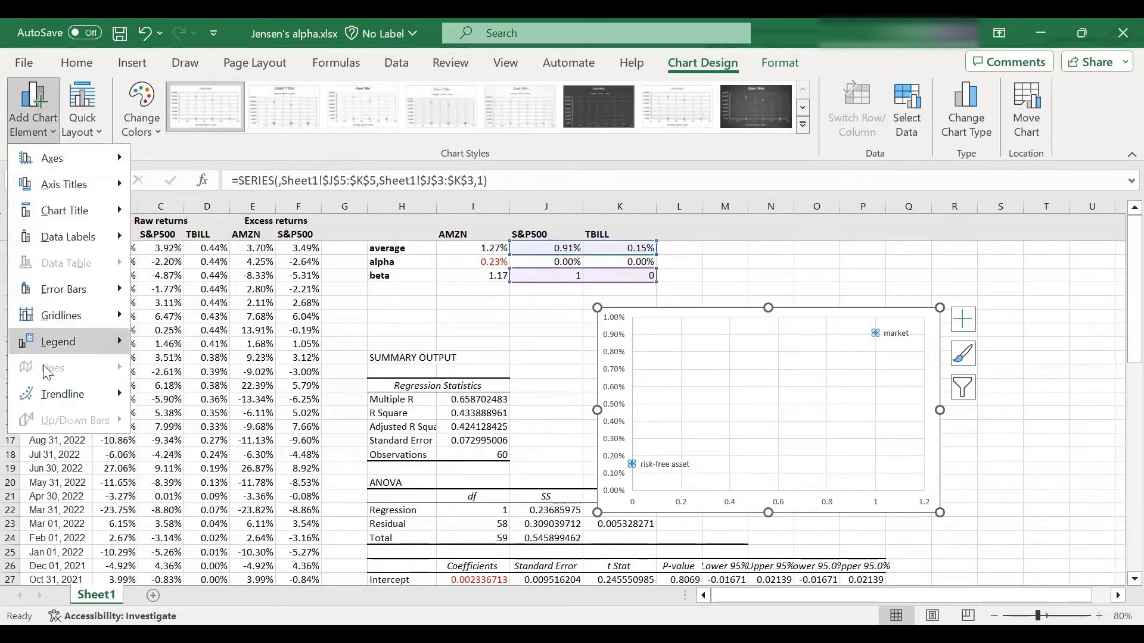
mouse_move(47, 390)
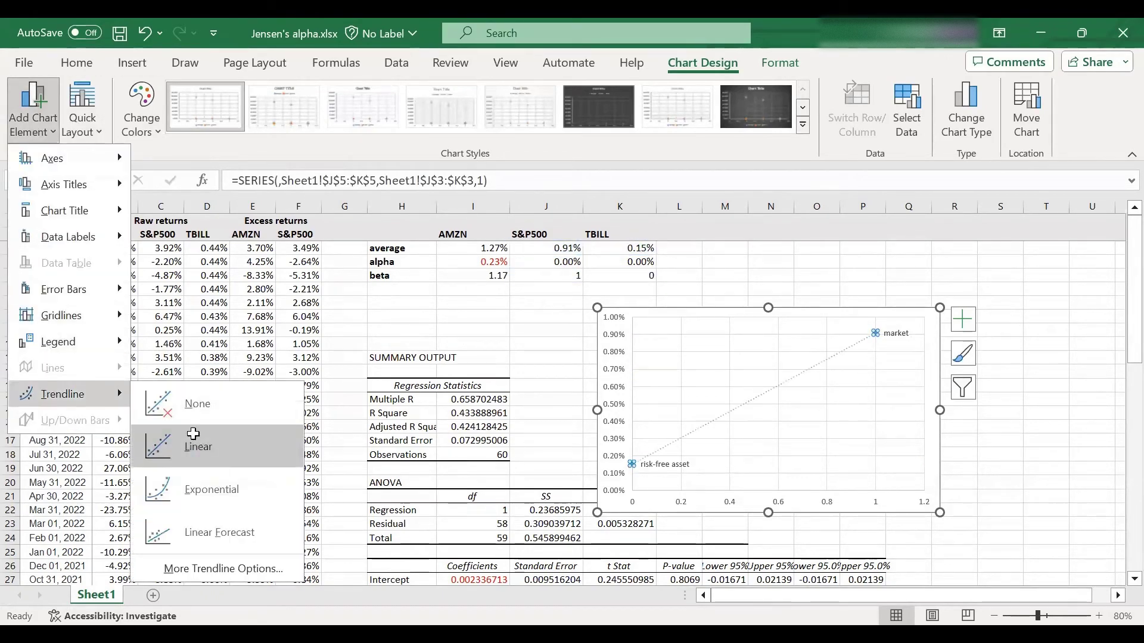
click(194, 435)
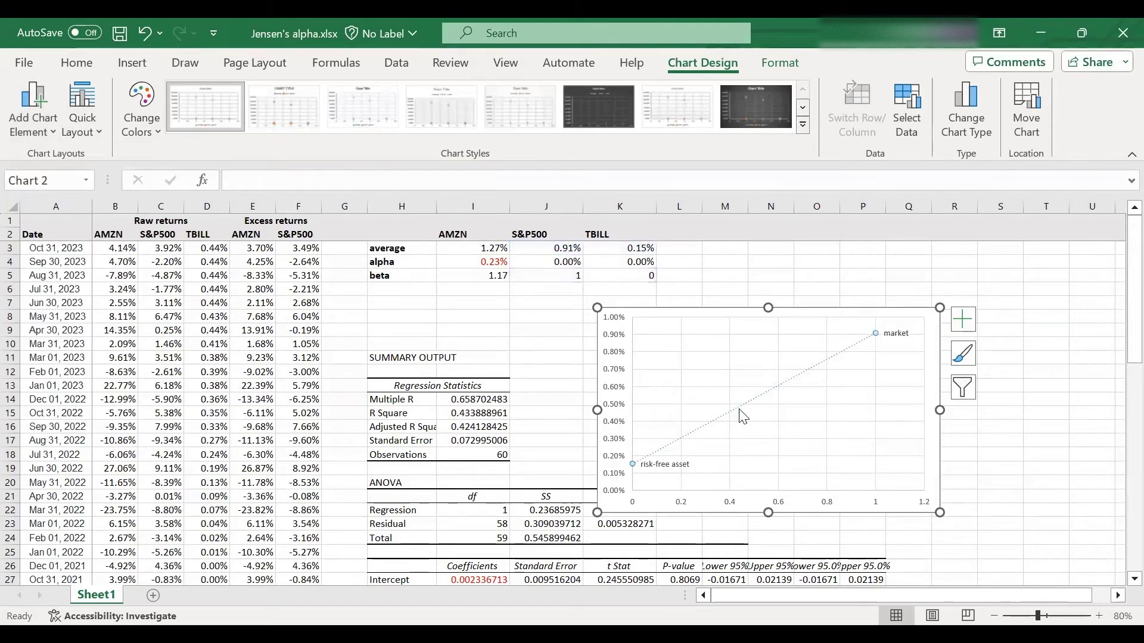
drag(696, 314, 442, 314)
Step: Extend the trendline forward by 0.5
click(512, 403)
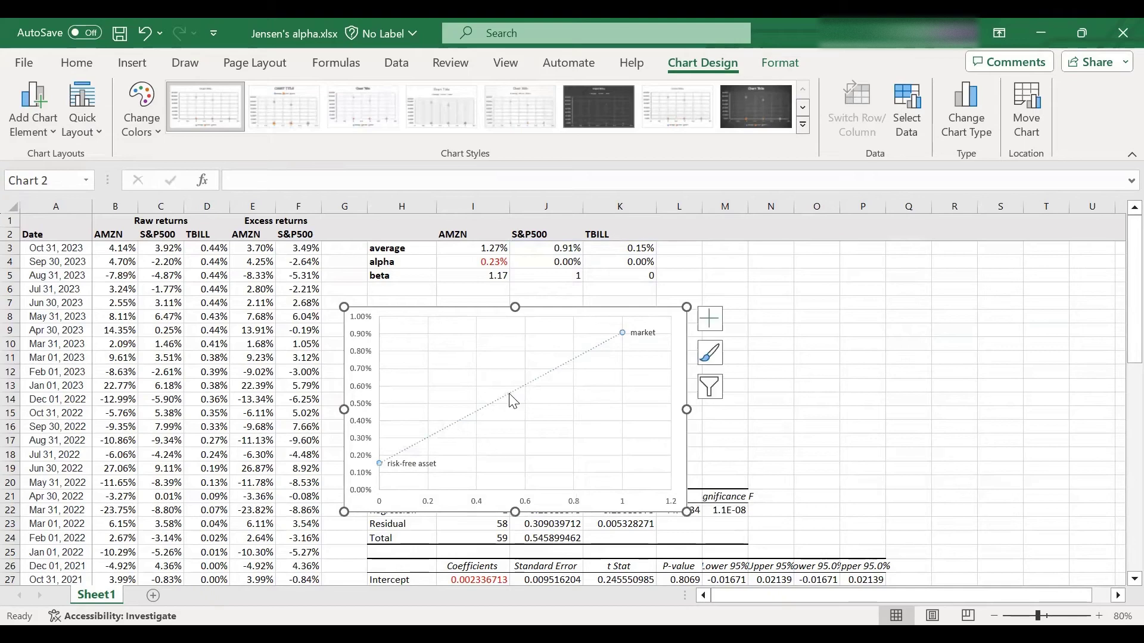
right_click(514, 402)
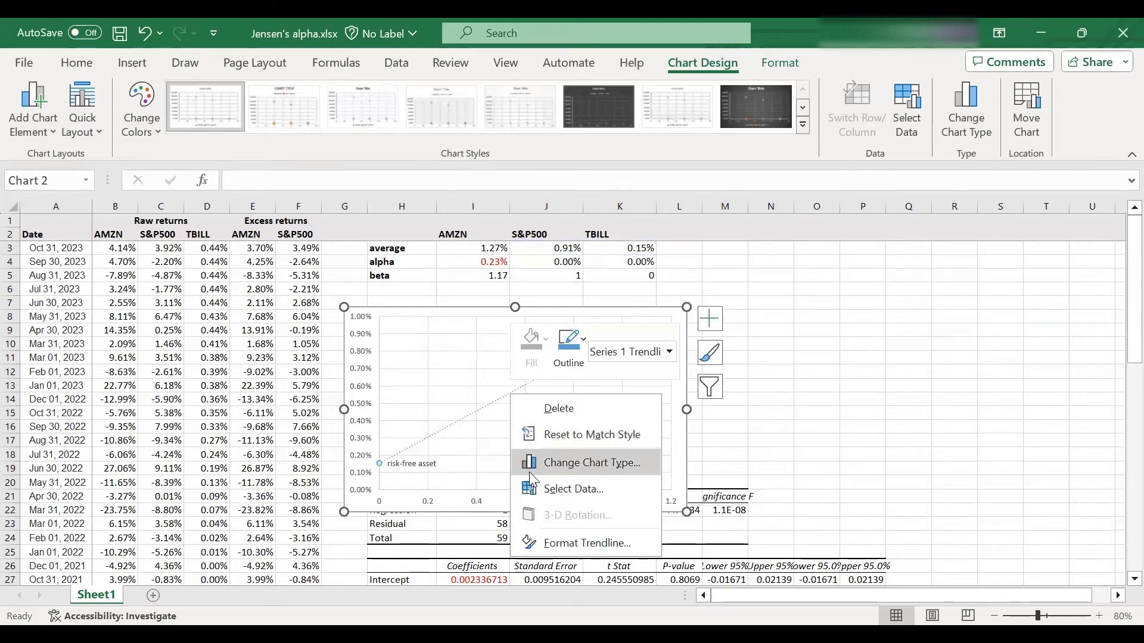
click(554, 547)
scroll(1030, 515, down, 3)
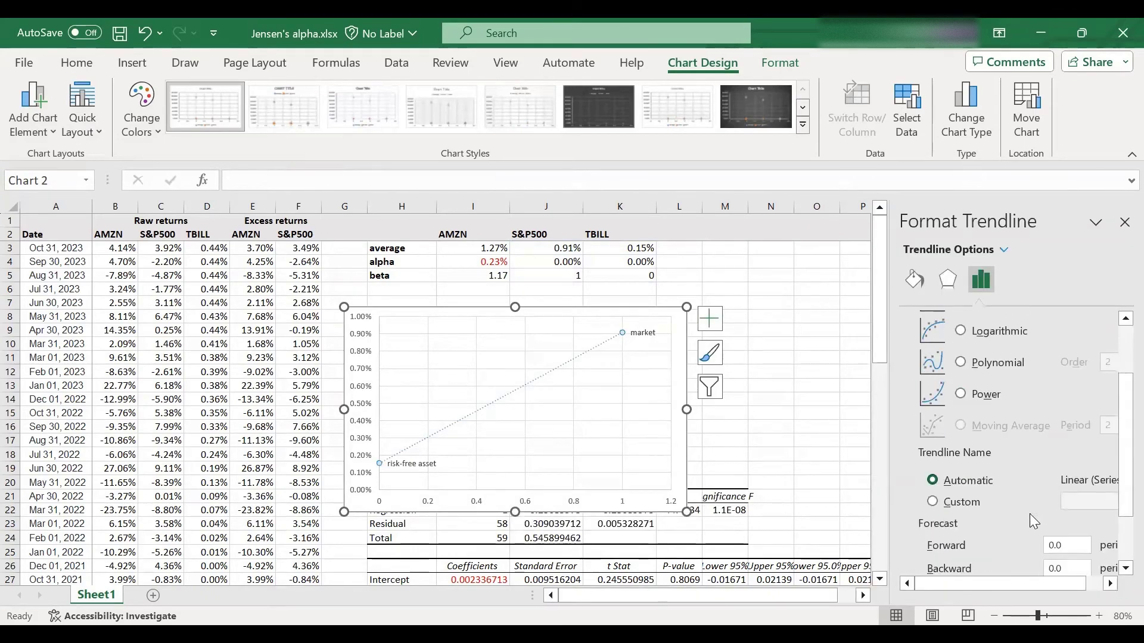
click(1080, 545)
key(BackSpace)
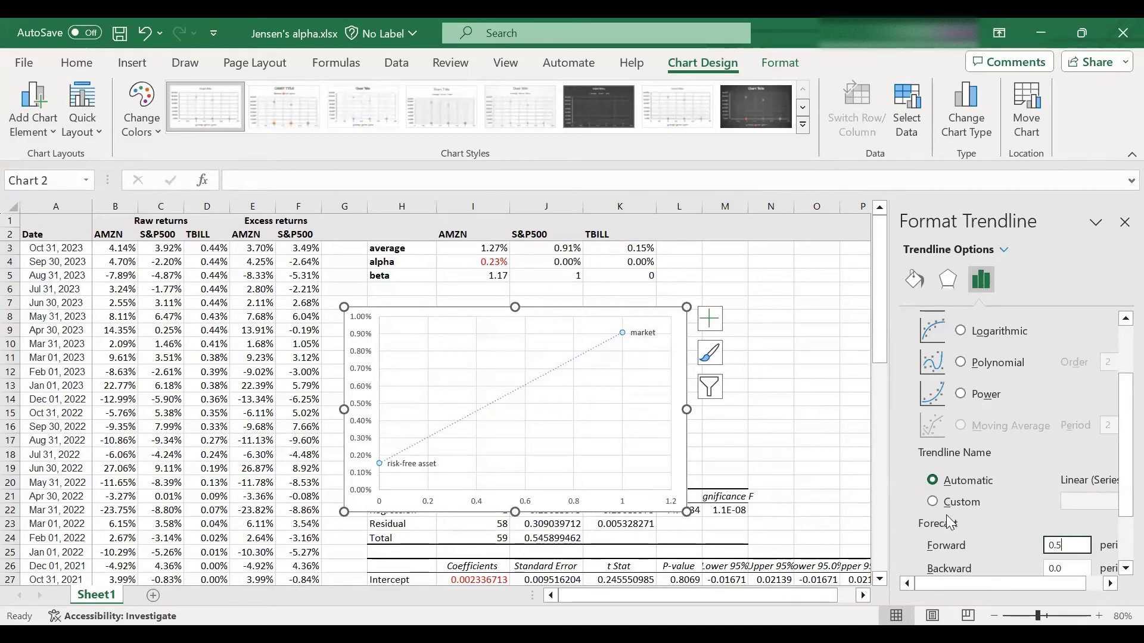
key(Tab)
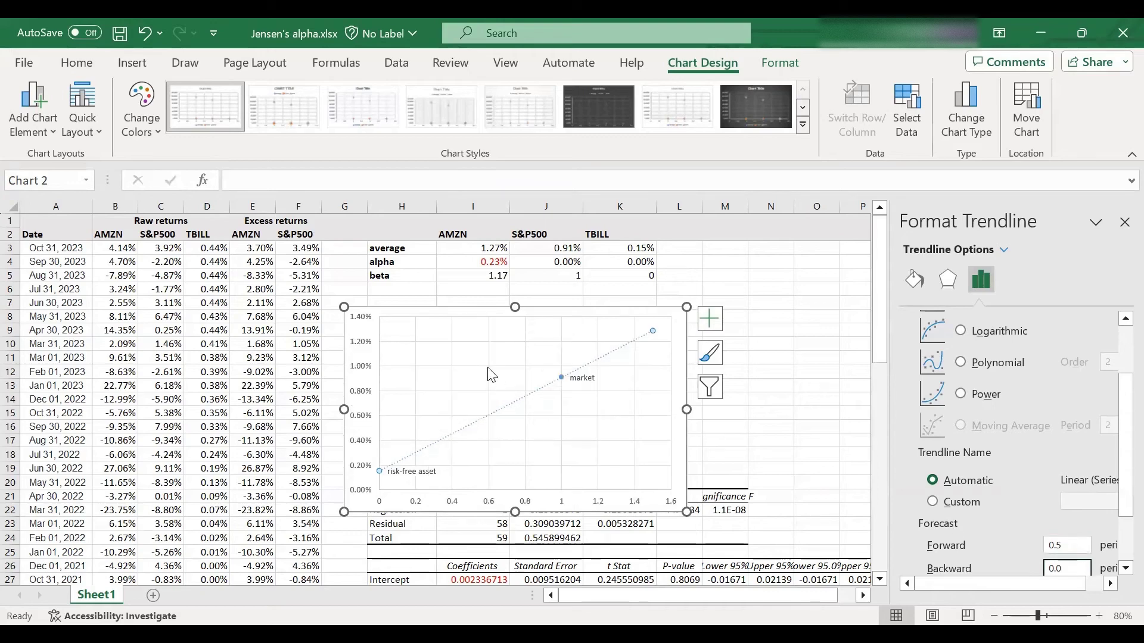
click(1125, 222)
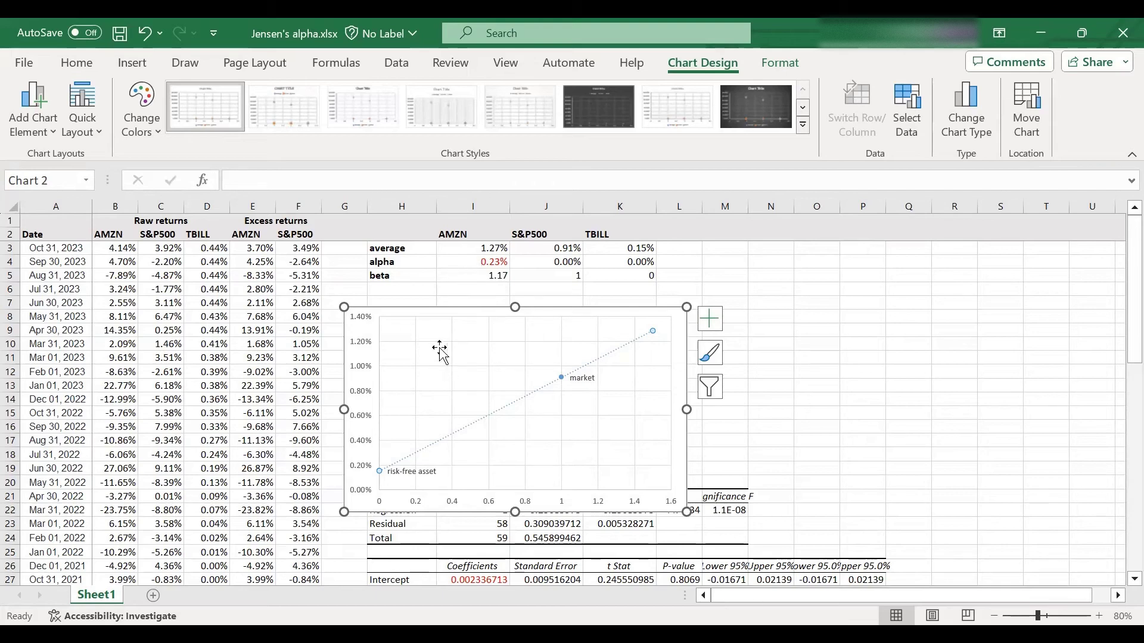
Step: Add a chart series with X value I5 (beta 1.17) and Y value I3 (1.27%)
click(920, 129)
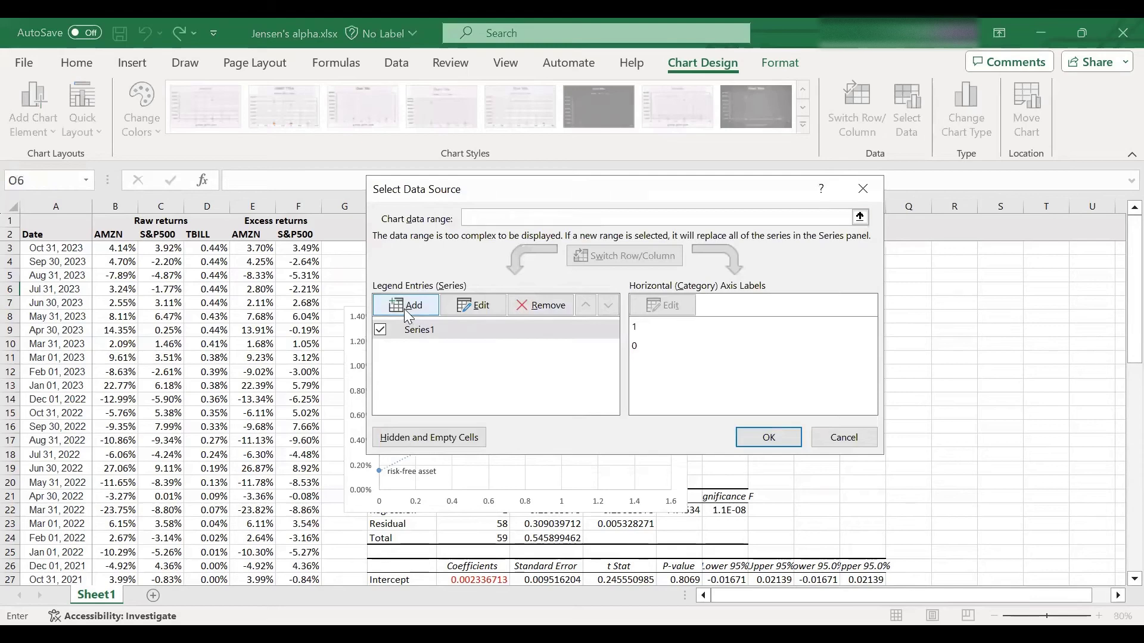
click(405, 309)
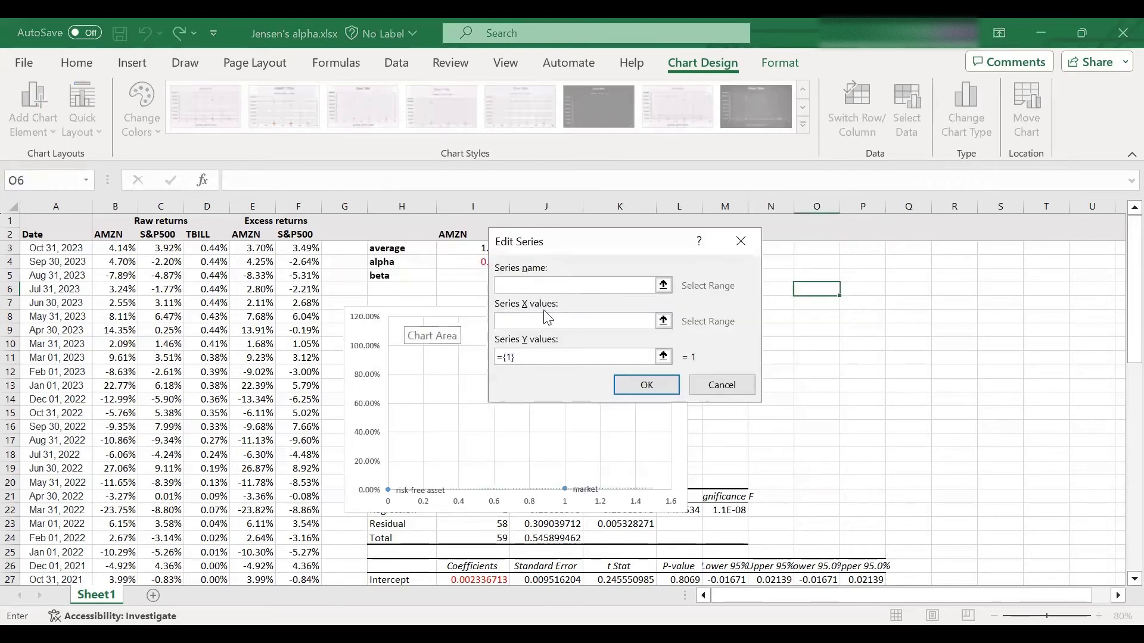
click(663, 322)
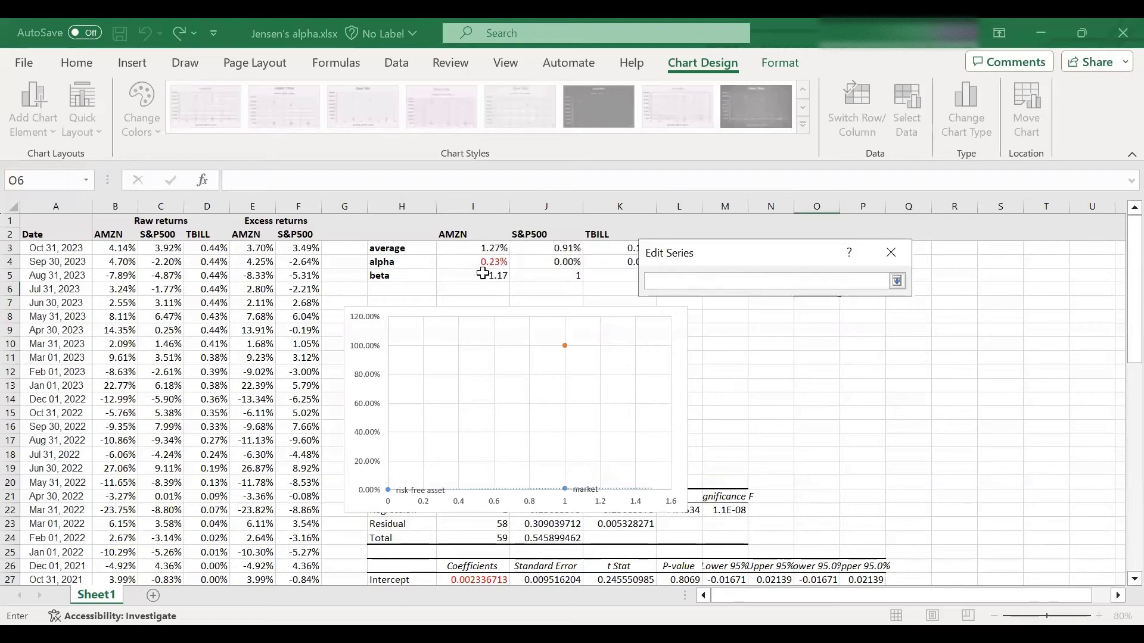
click(480, 276)
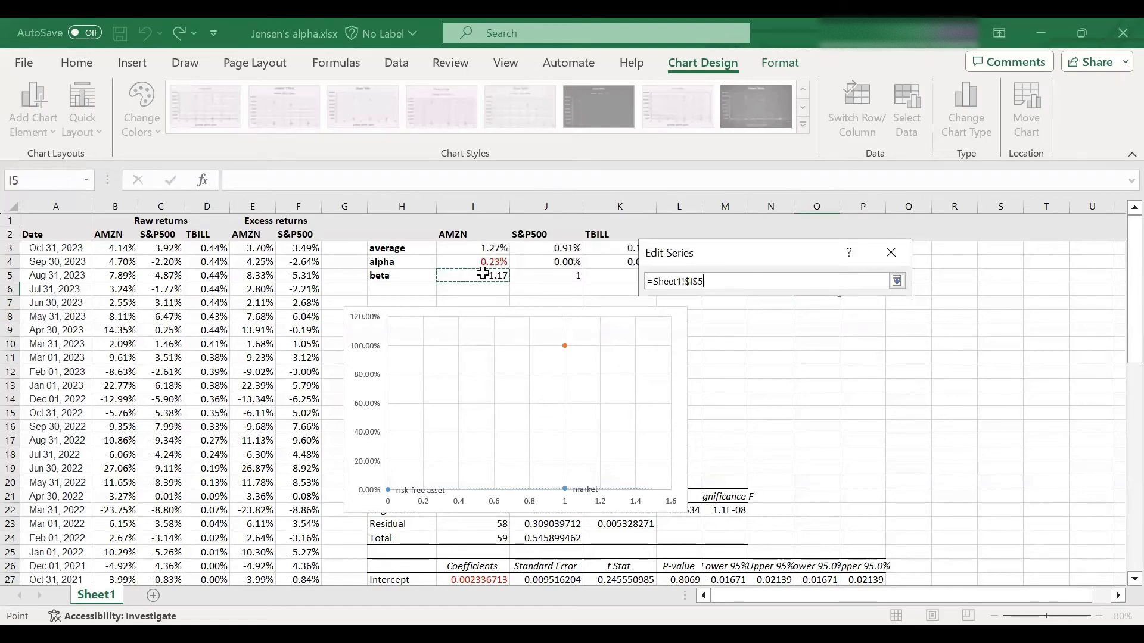
click(897, 281)
click(808, 366)
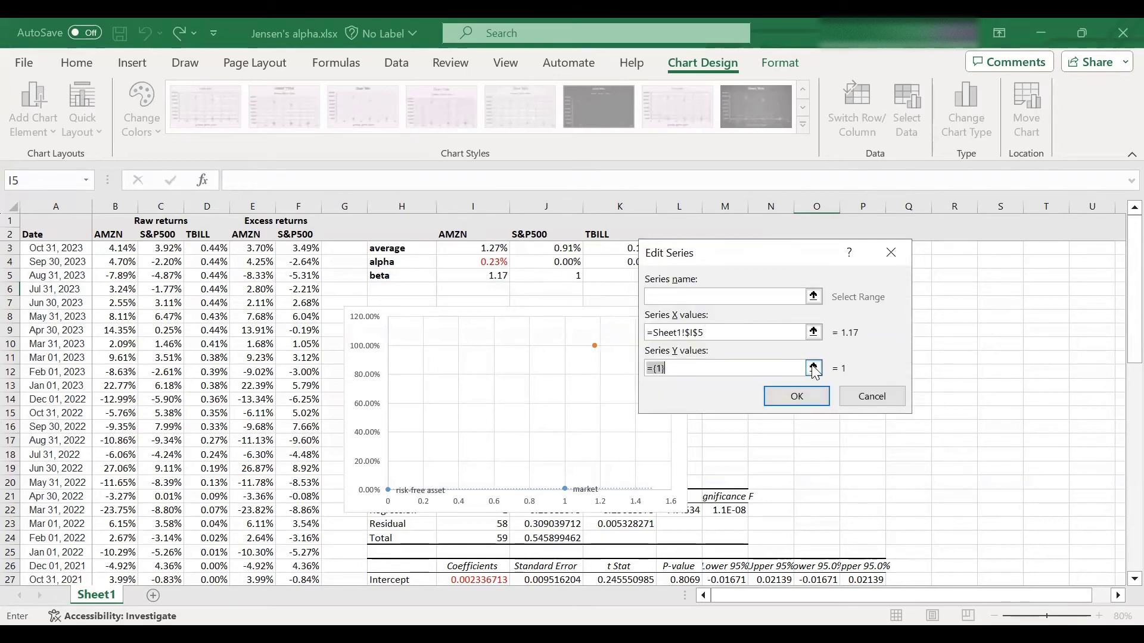
click(484, 249)
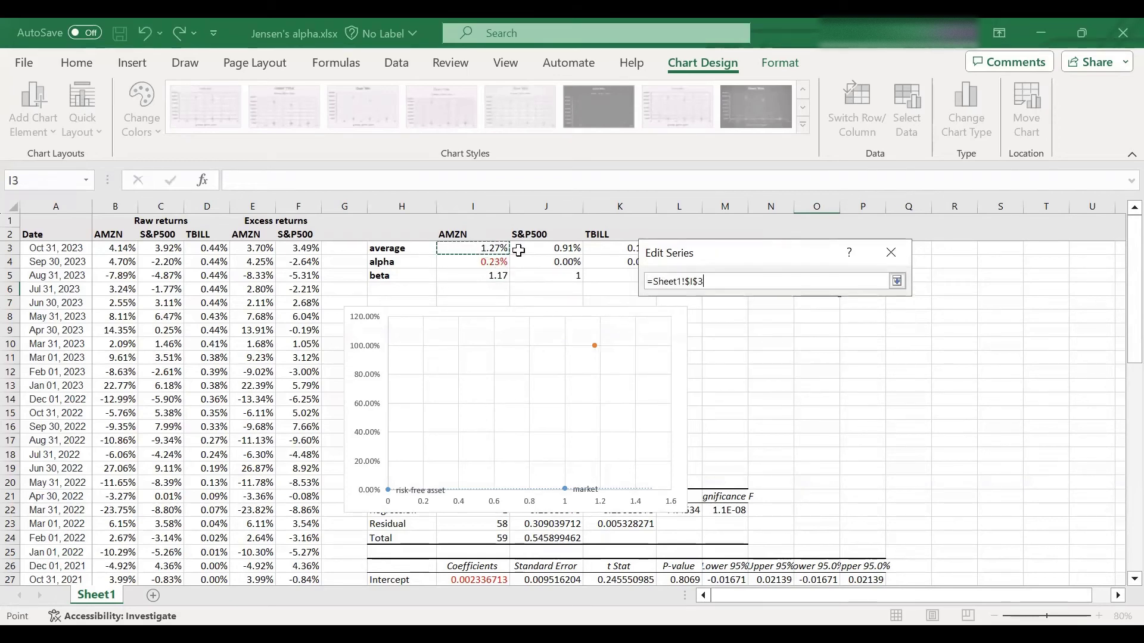
click(898, 281)
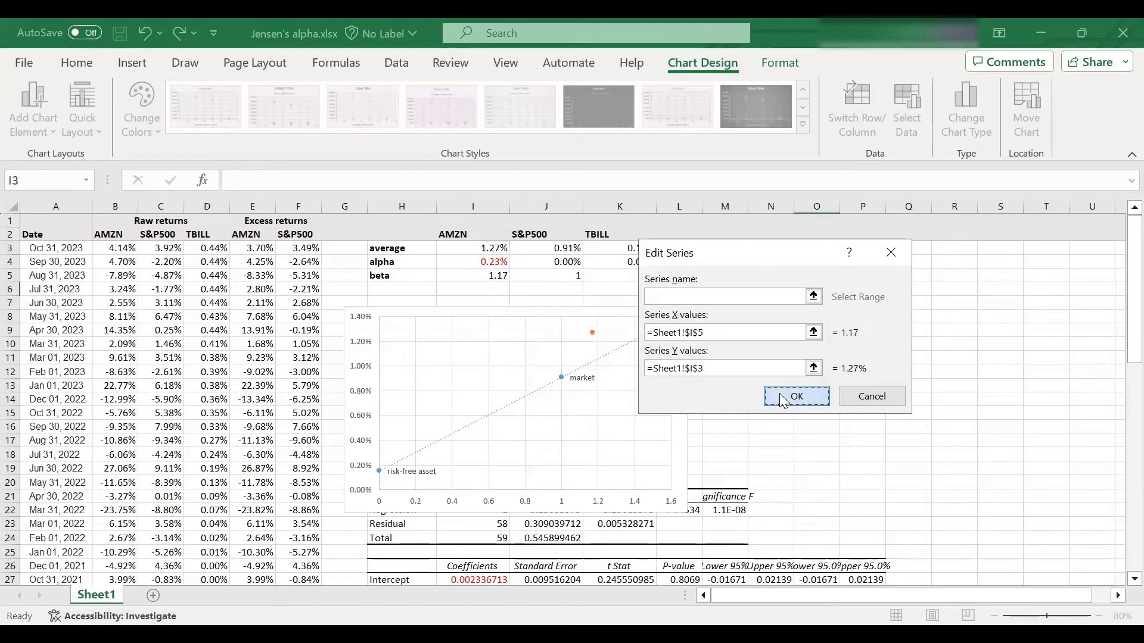
click(780, 396)
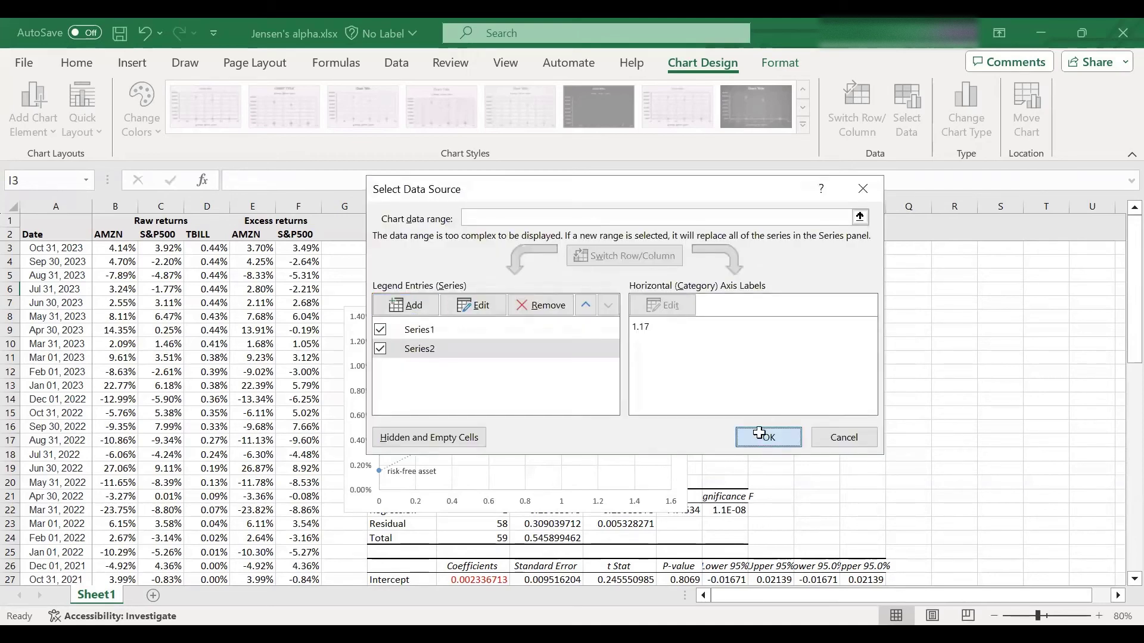
click(765, 436)
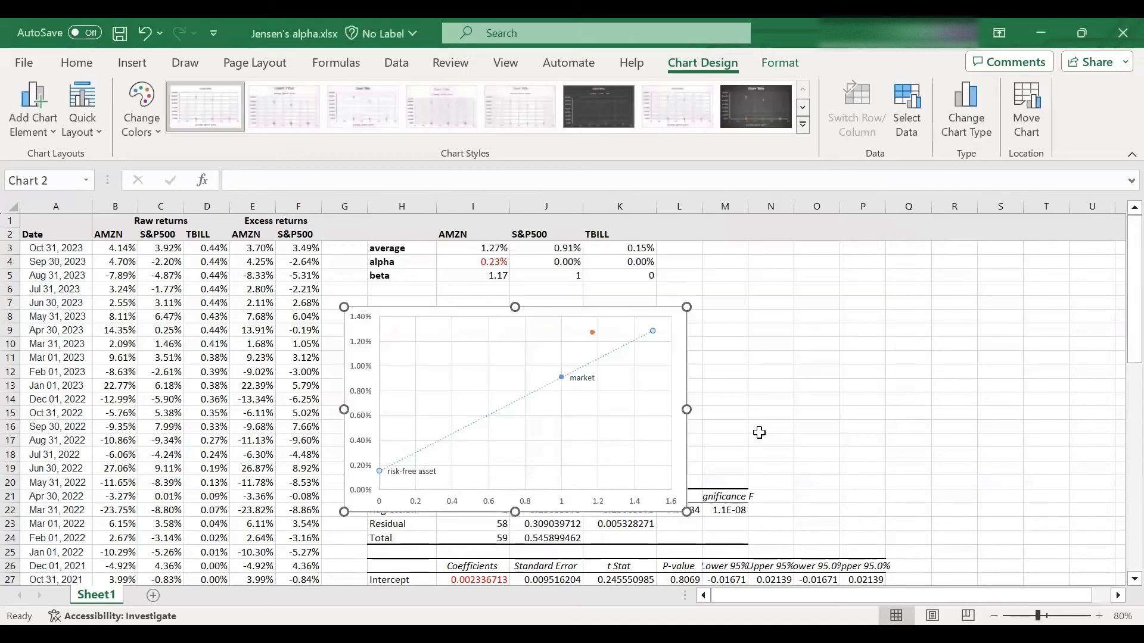
Step: Add a data label to the orange Amazon point and change its text to 'amazon'
click(594, 334)
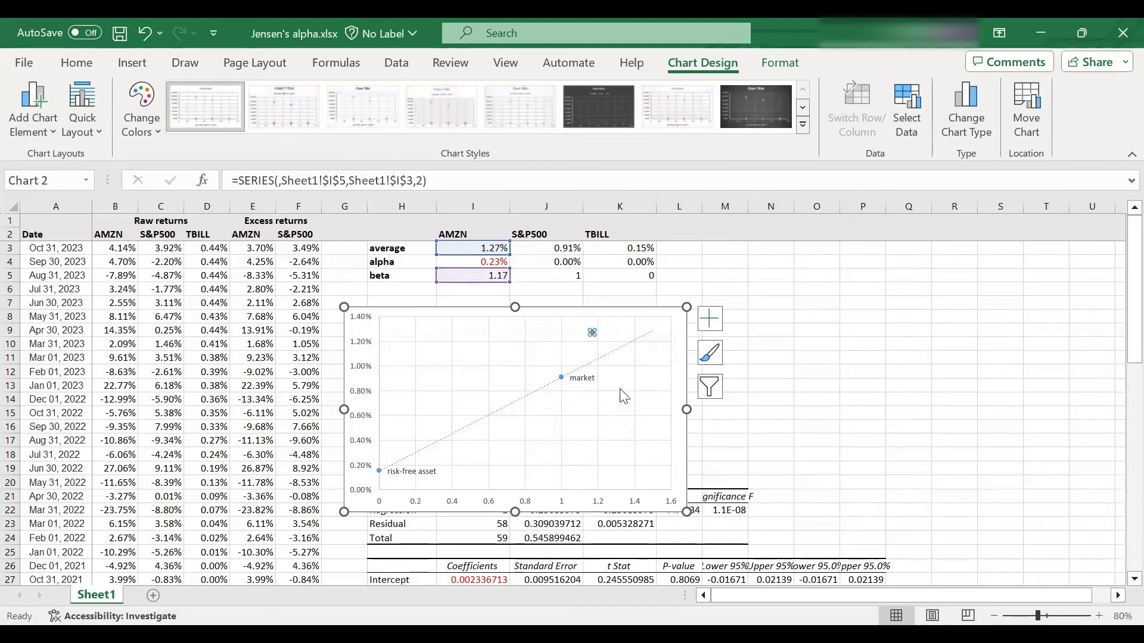
right_click(592, 333)
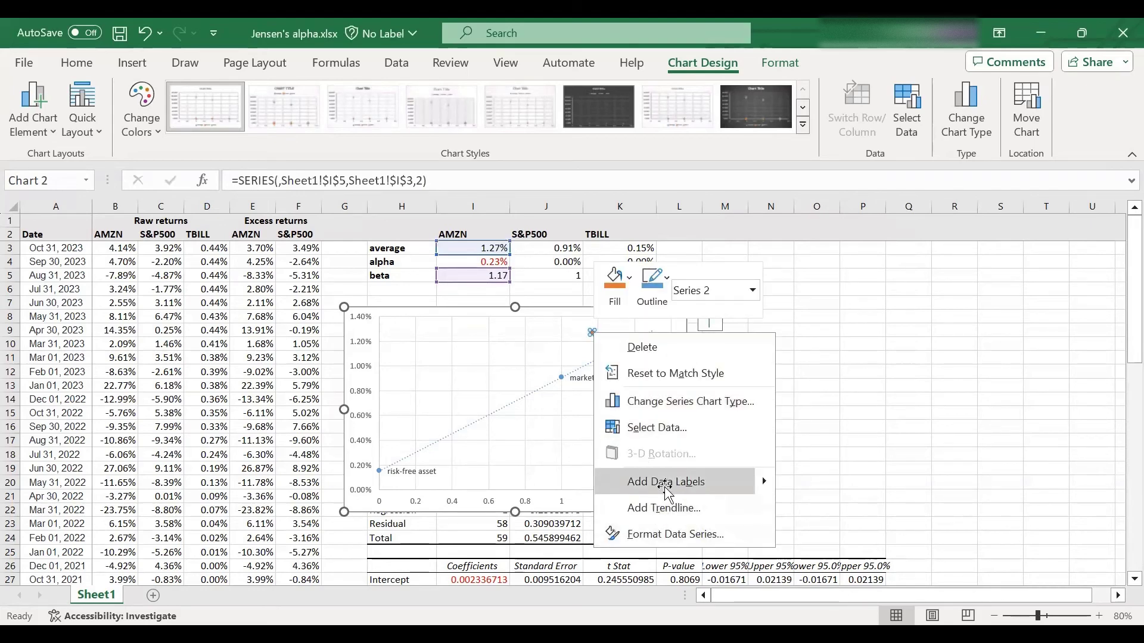
click(667, 482)
click(612, 335)
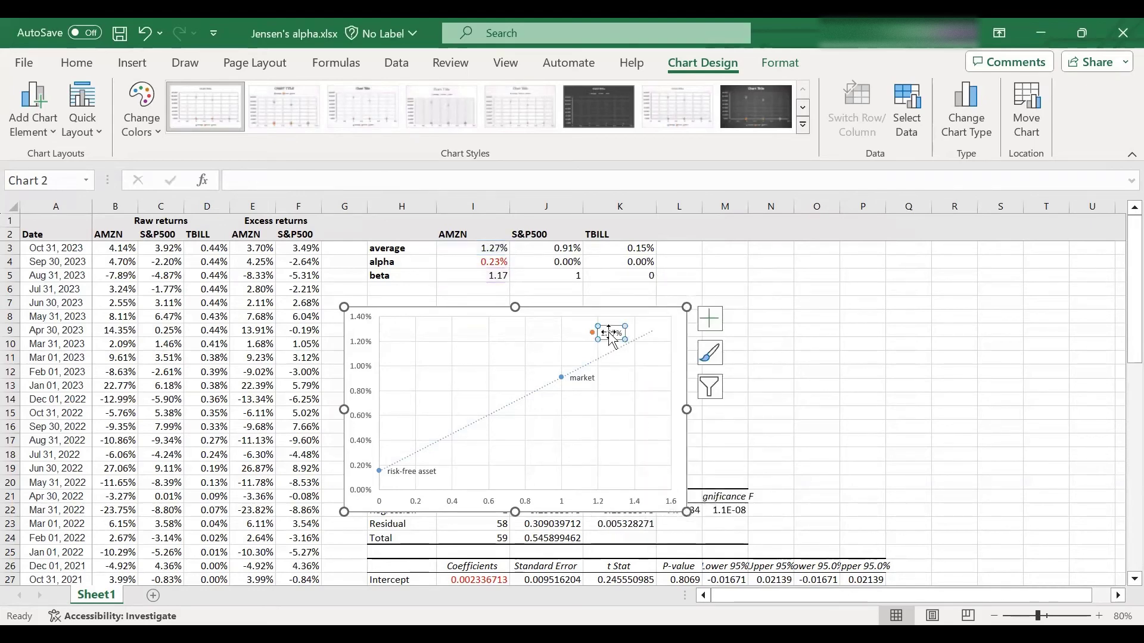
double_click(612, 334)
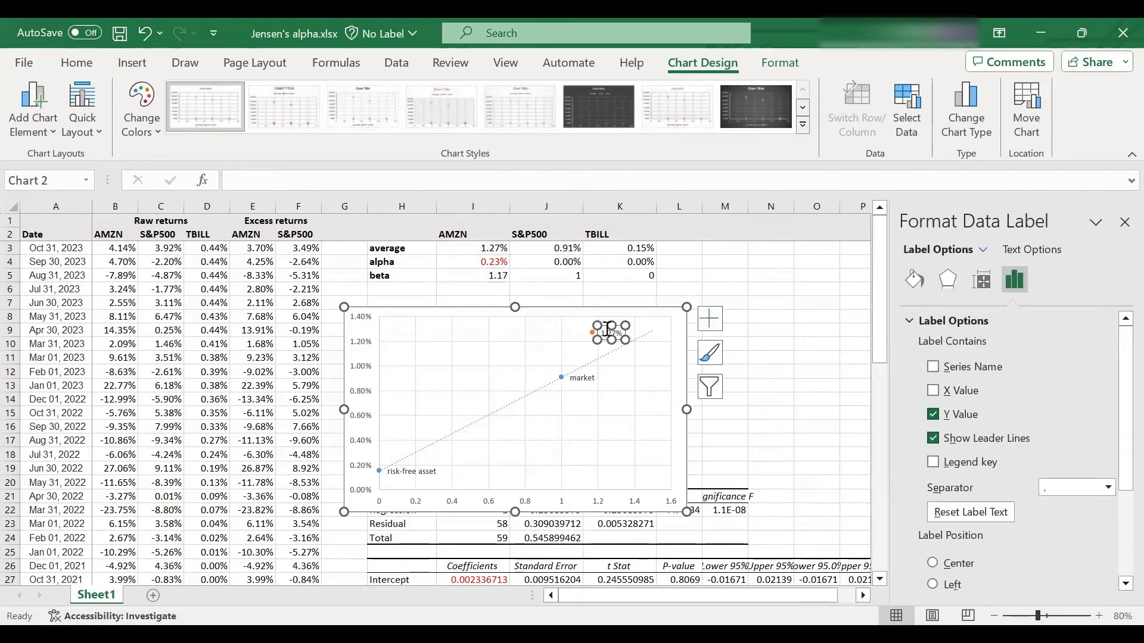
click(611, 335)
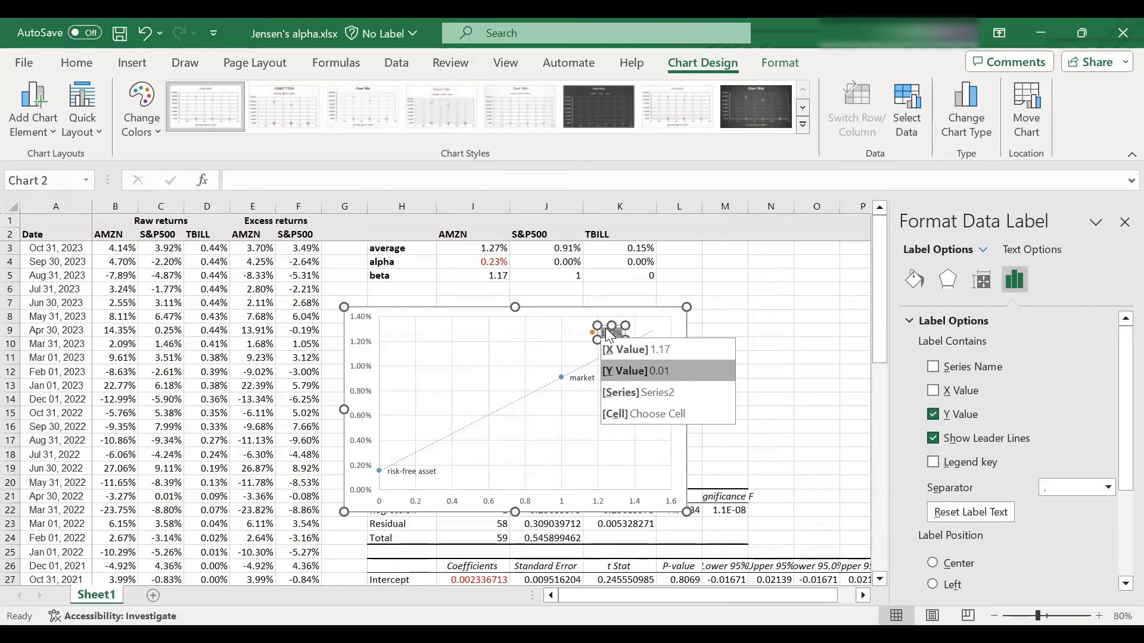
click(609, 333)
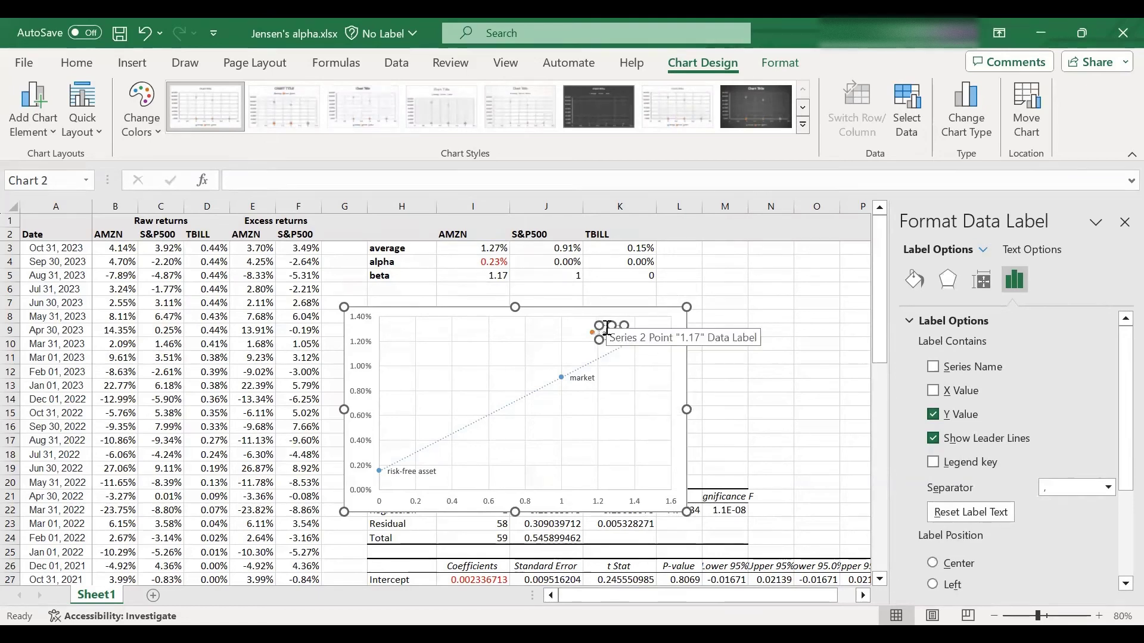
text(amazon)
click(661, 420)
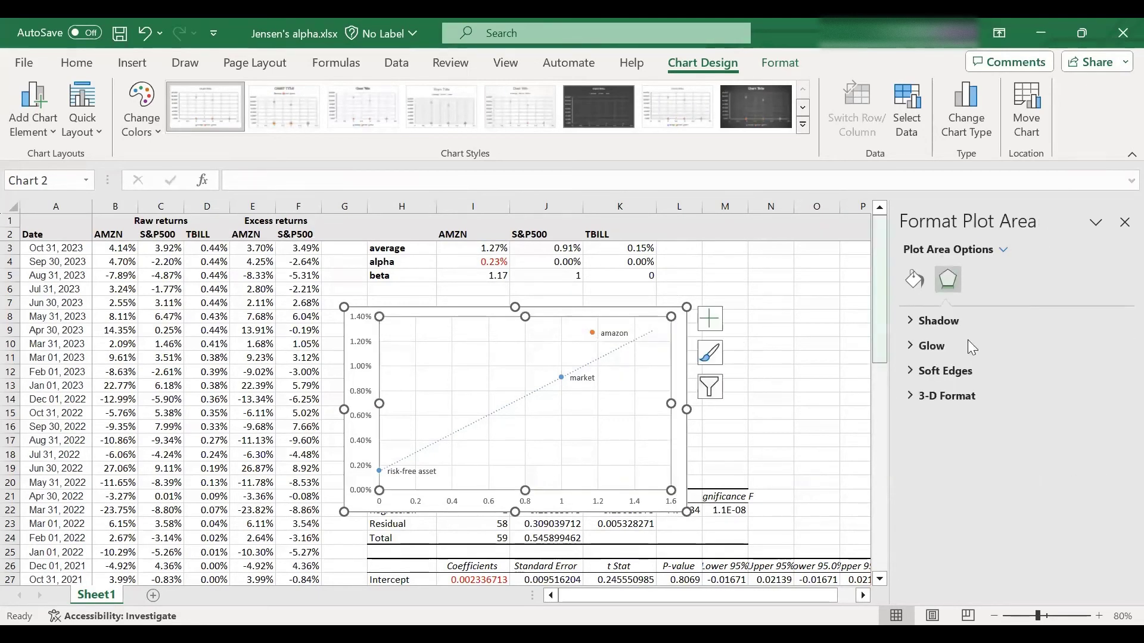
click(1124, 222)
click(883, 331)
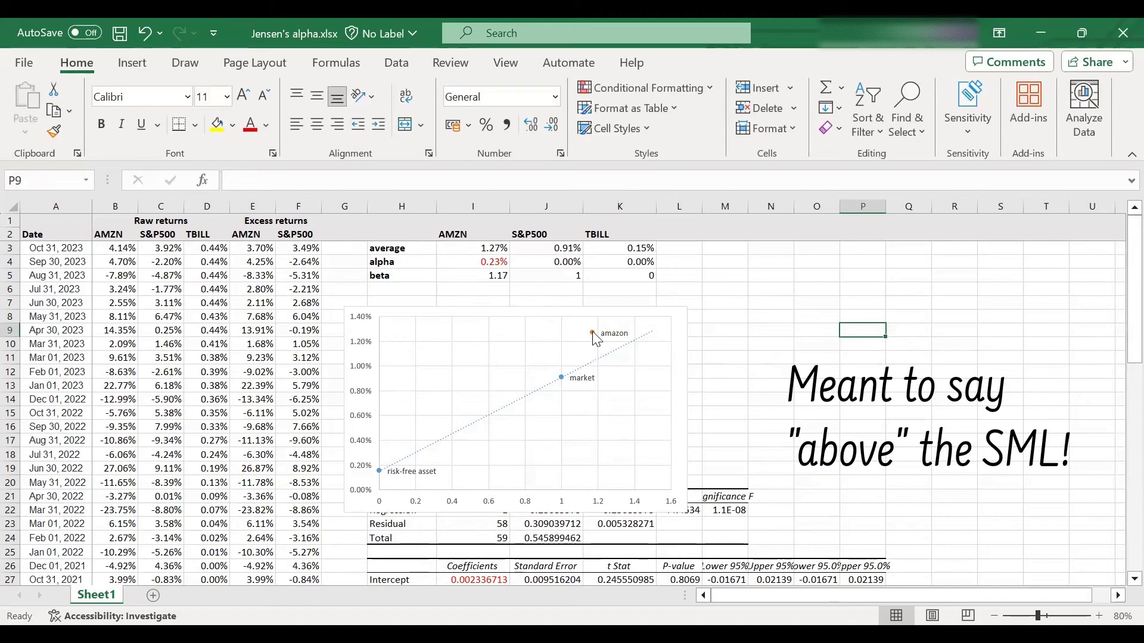
mouse_move(594, 334)
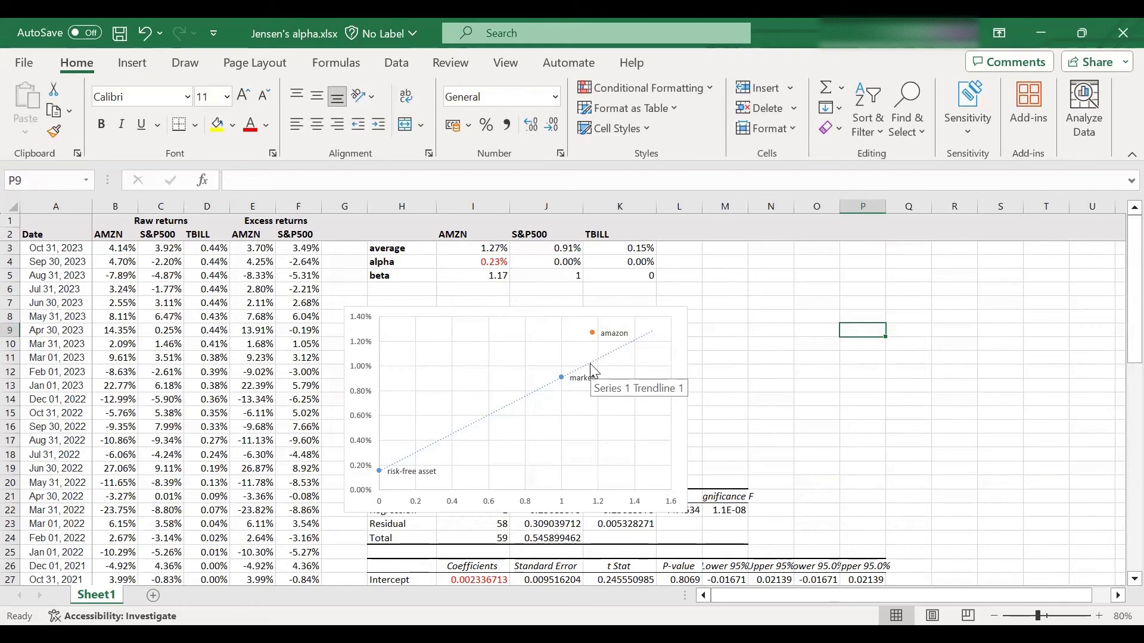
click(464, 264)
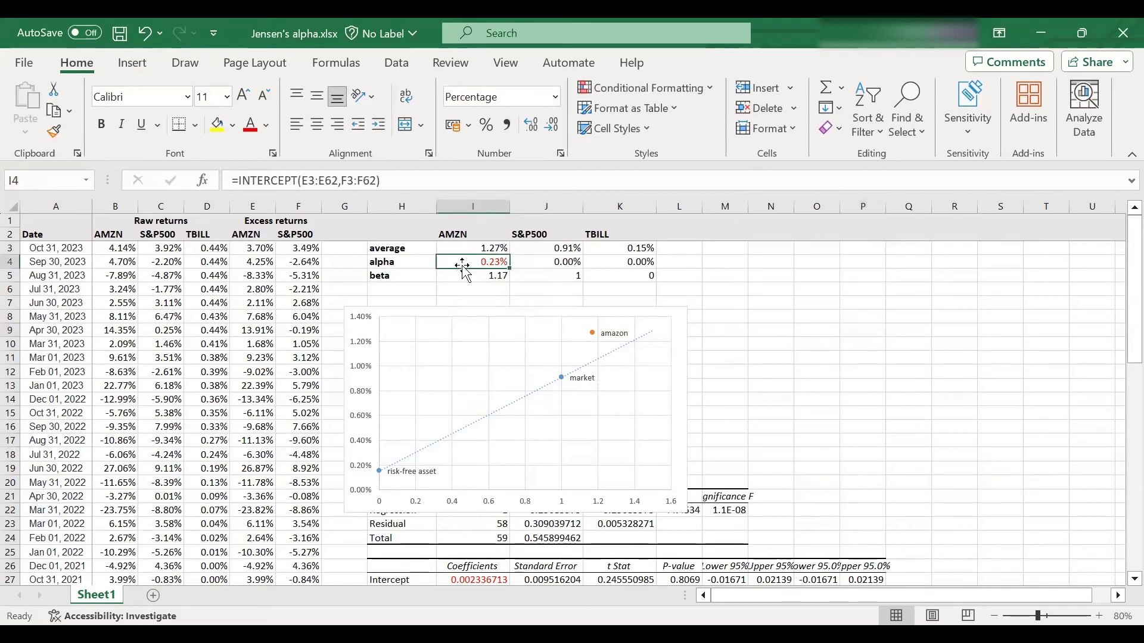
text(-0)
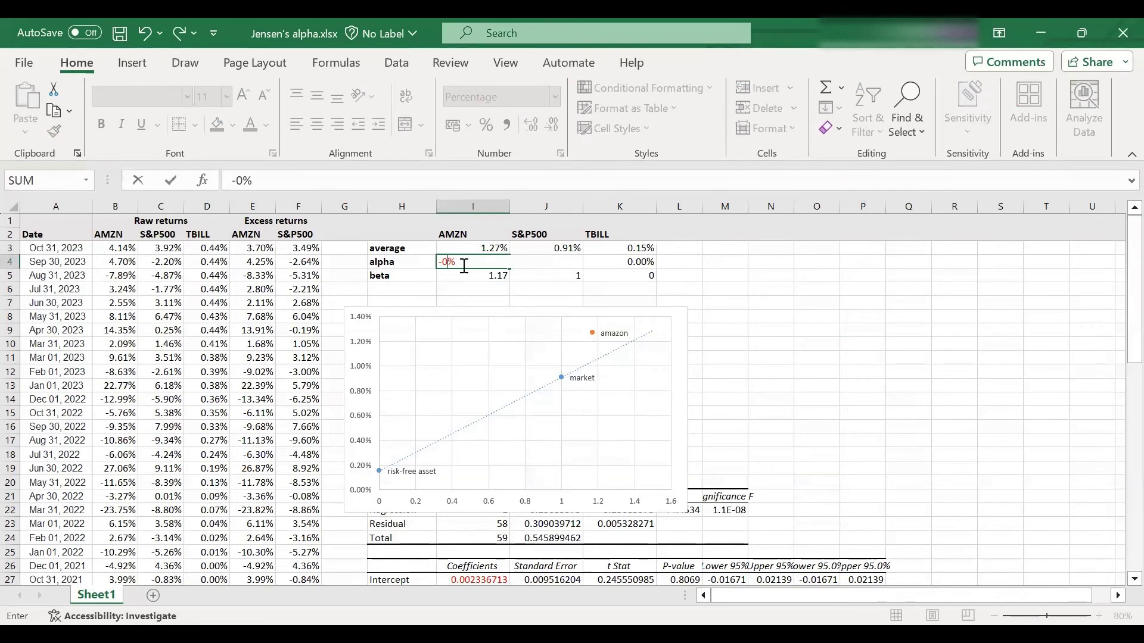
text(.5)
key(Return)
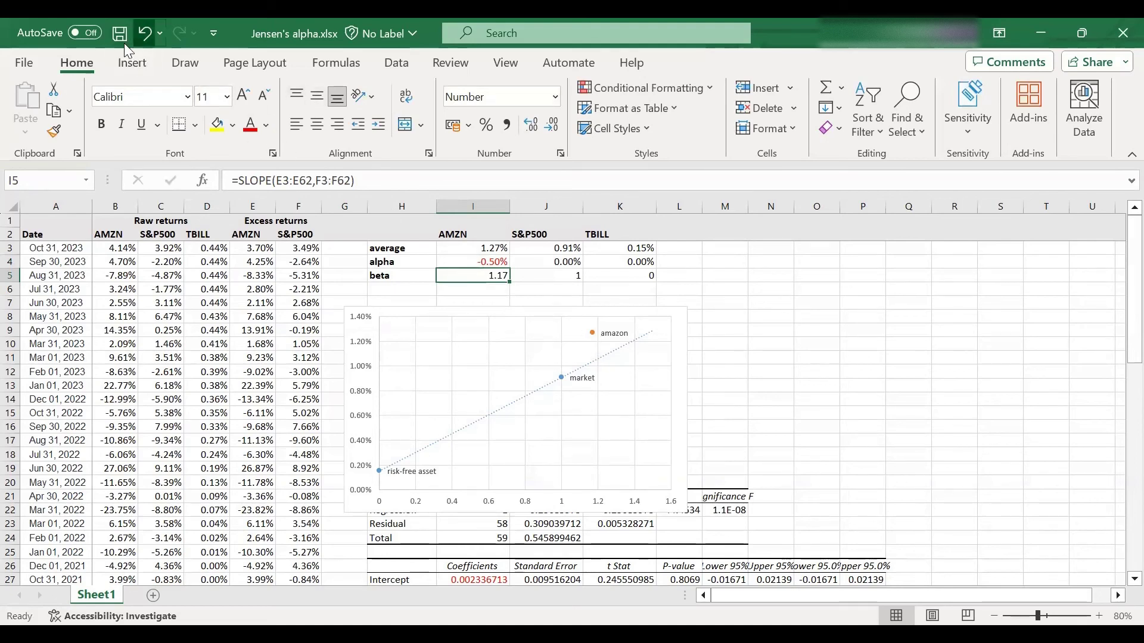
click(145, 32)
click(471, 248)
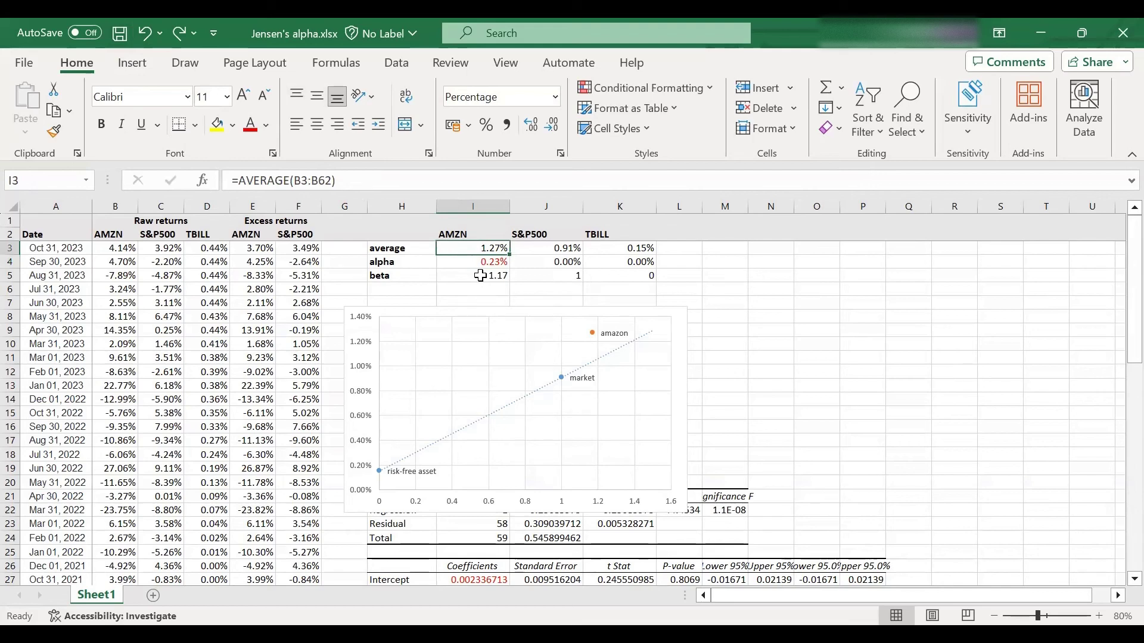
text(0.7)
key(Return)
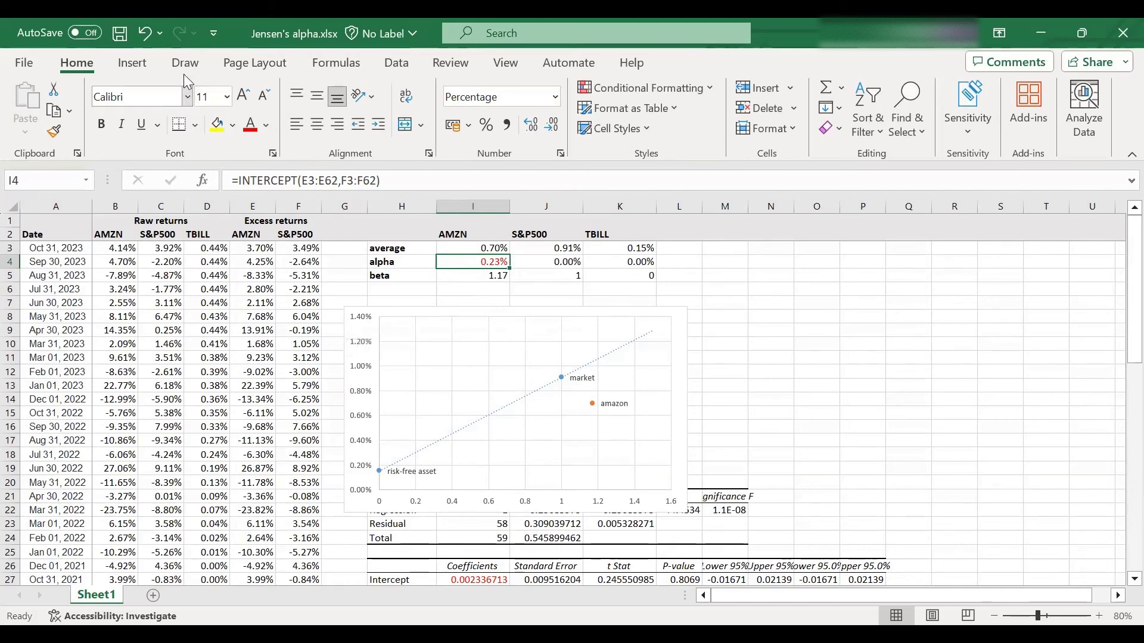
key(ctrl+z)
key(ctrl+z)
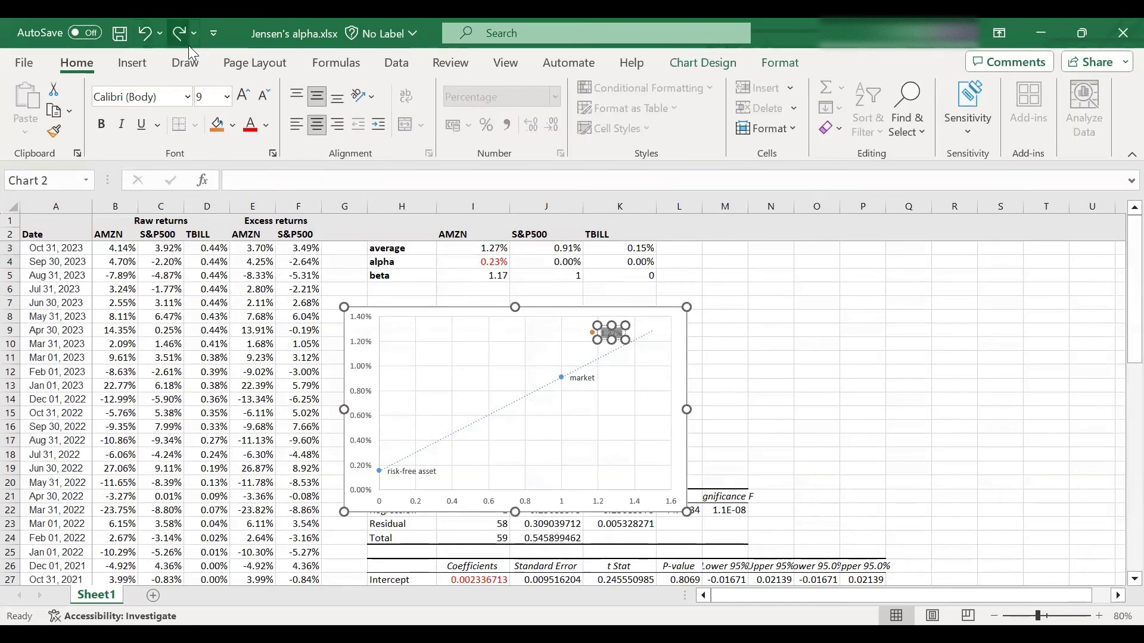
Step: Make the AMZN returns in B6 (Jul 31, 2023) and B9 (Apr 30, 2023) negative
click(420, 278)
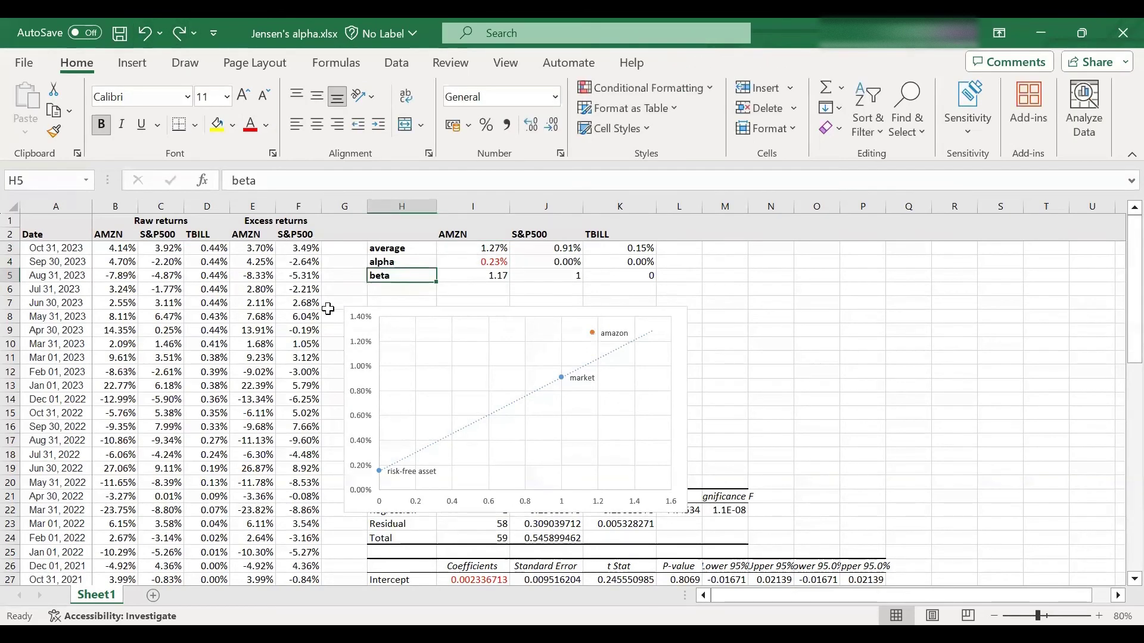
click(109, 289)
click(232, 181)
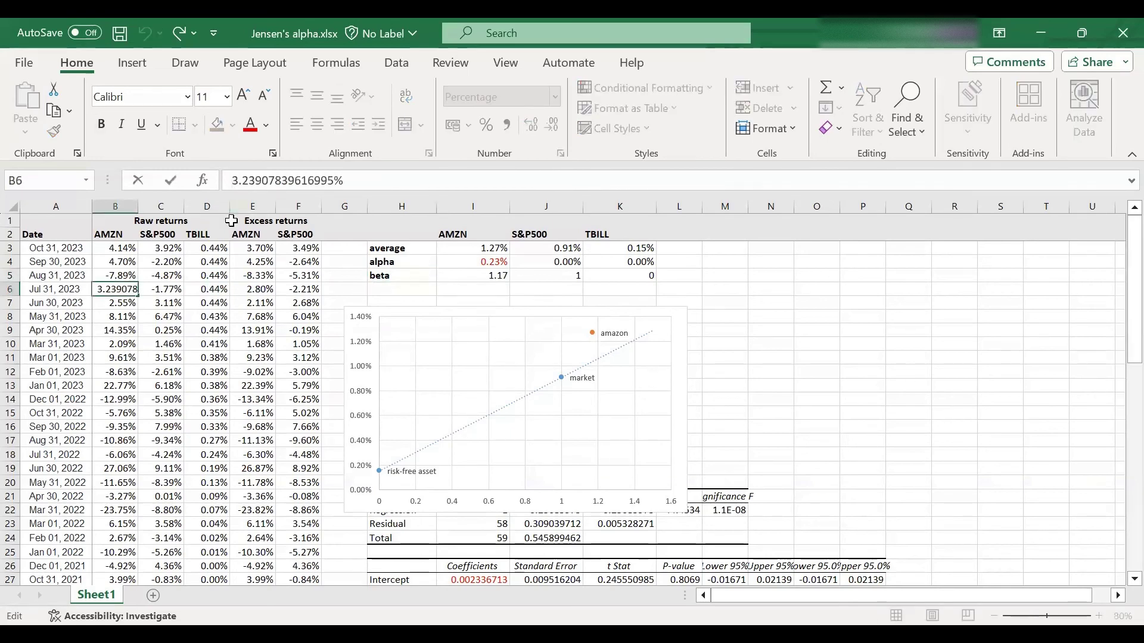
text(-)
key(Return)
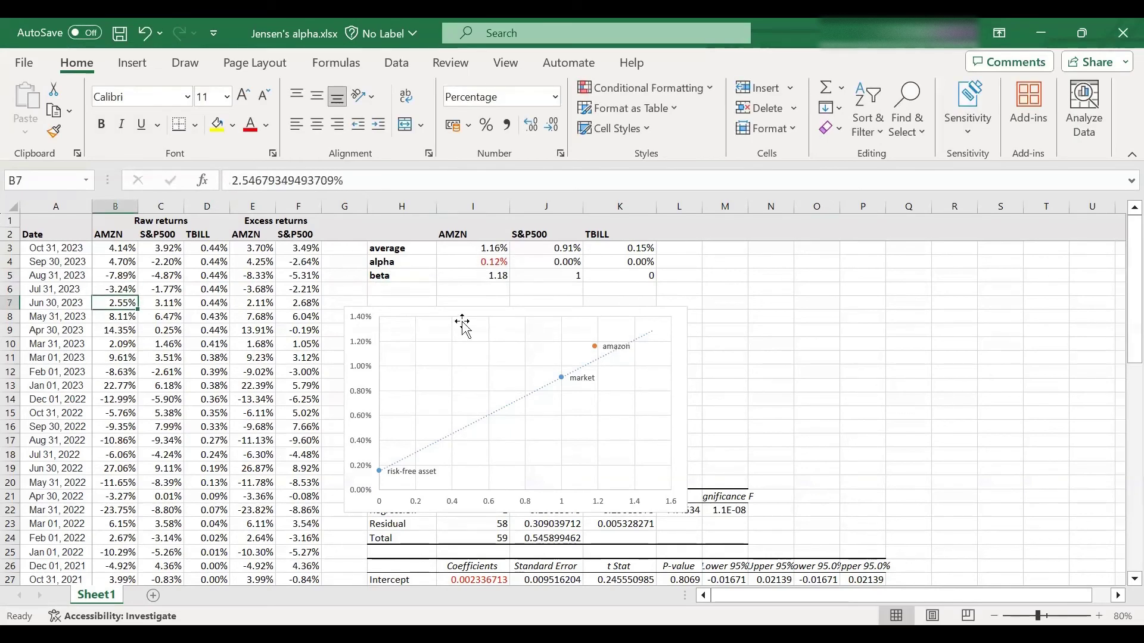
click(105, 330)
click(232, 179)
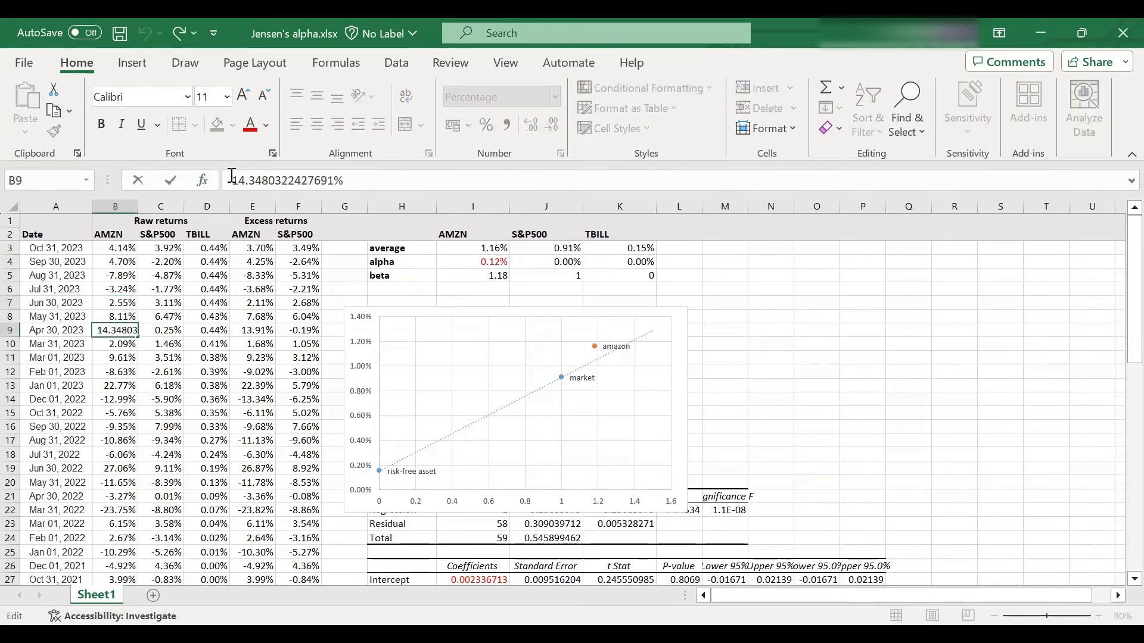
text(-)
key(Return)
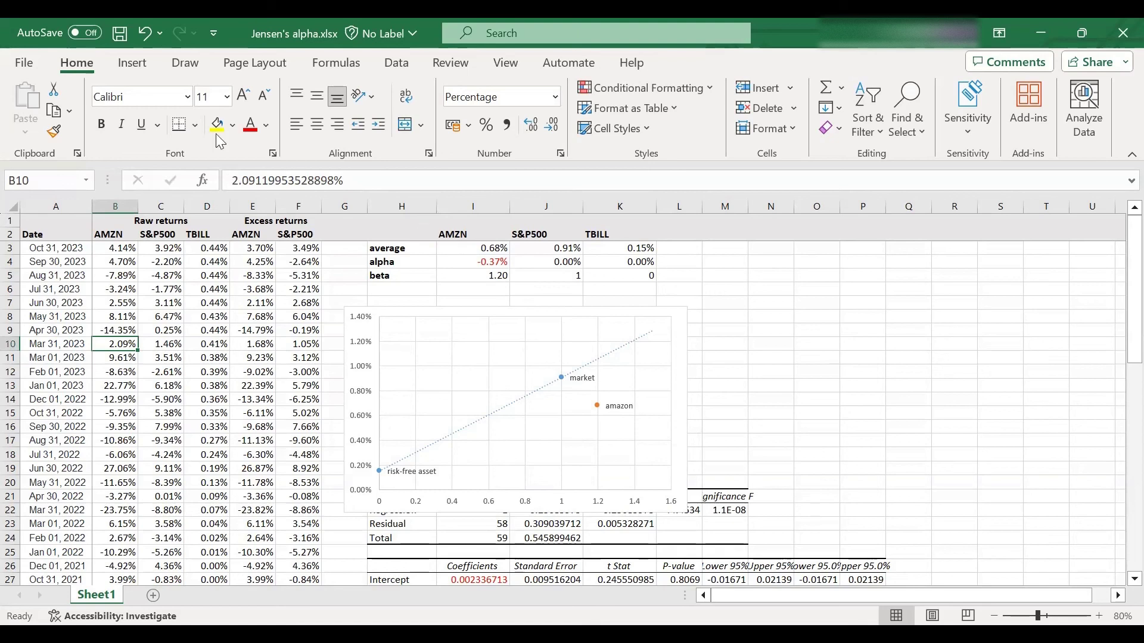
Step: Undo both sign changes so the Jul and Apr 2023 AMZN returns read 3.24% and 14.35% again
click(145, 33)
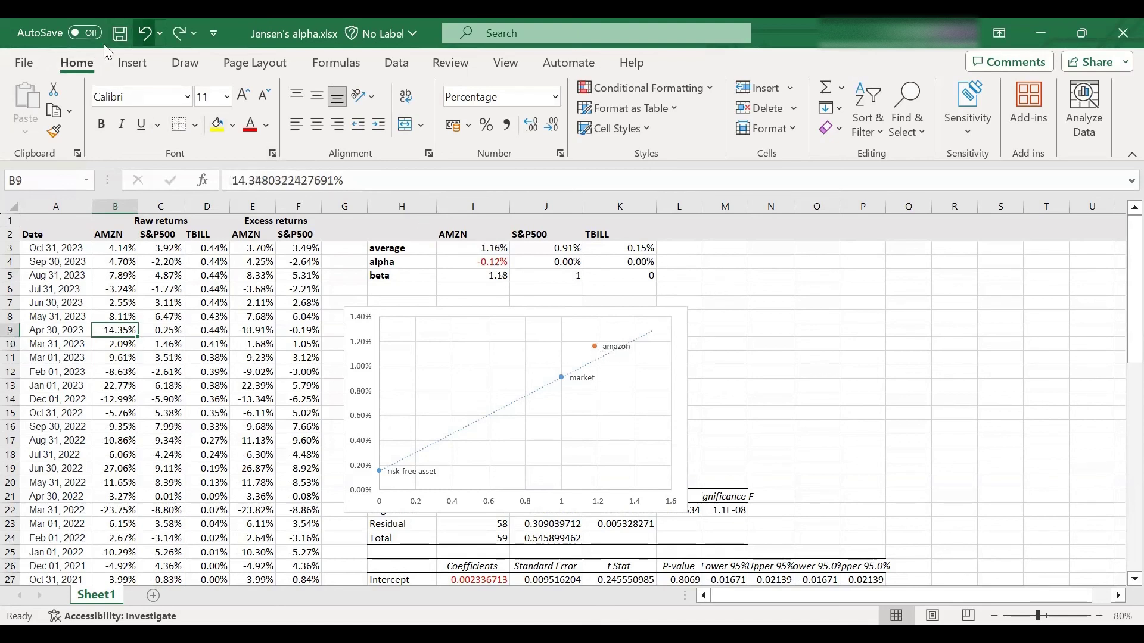
key(ctrl+z)
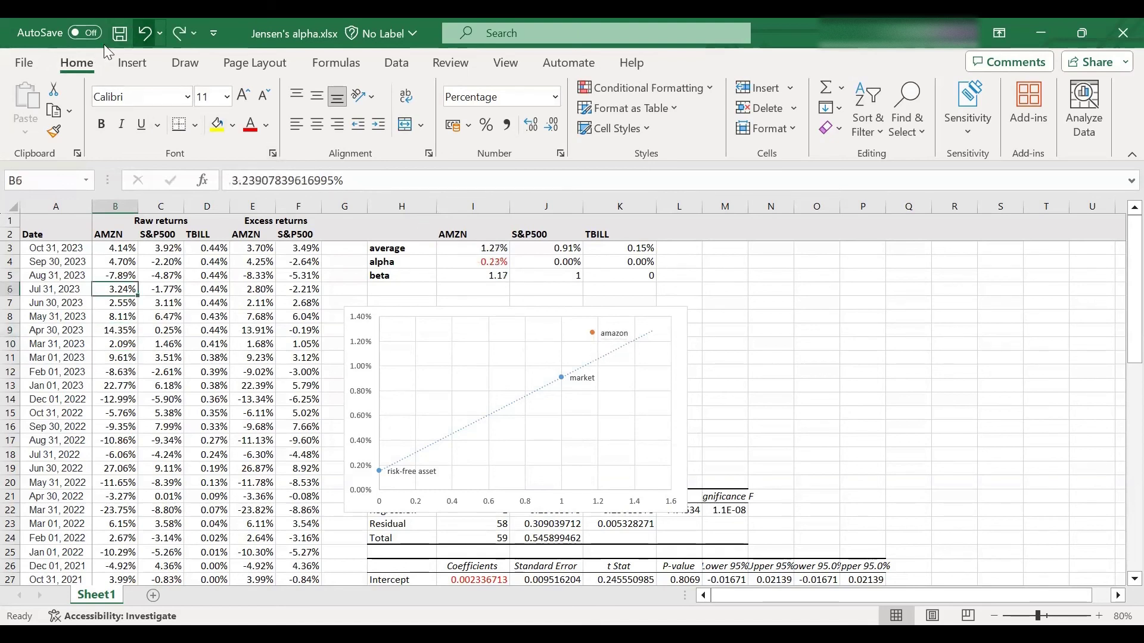